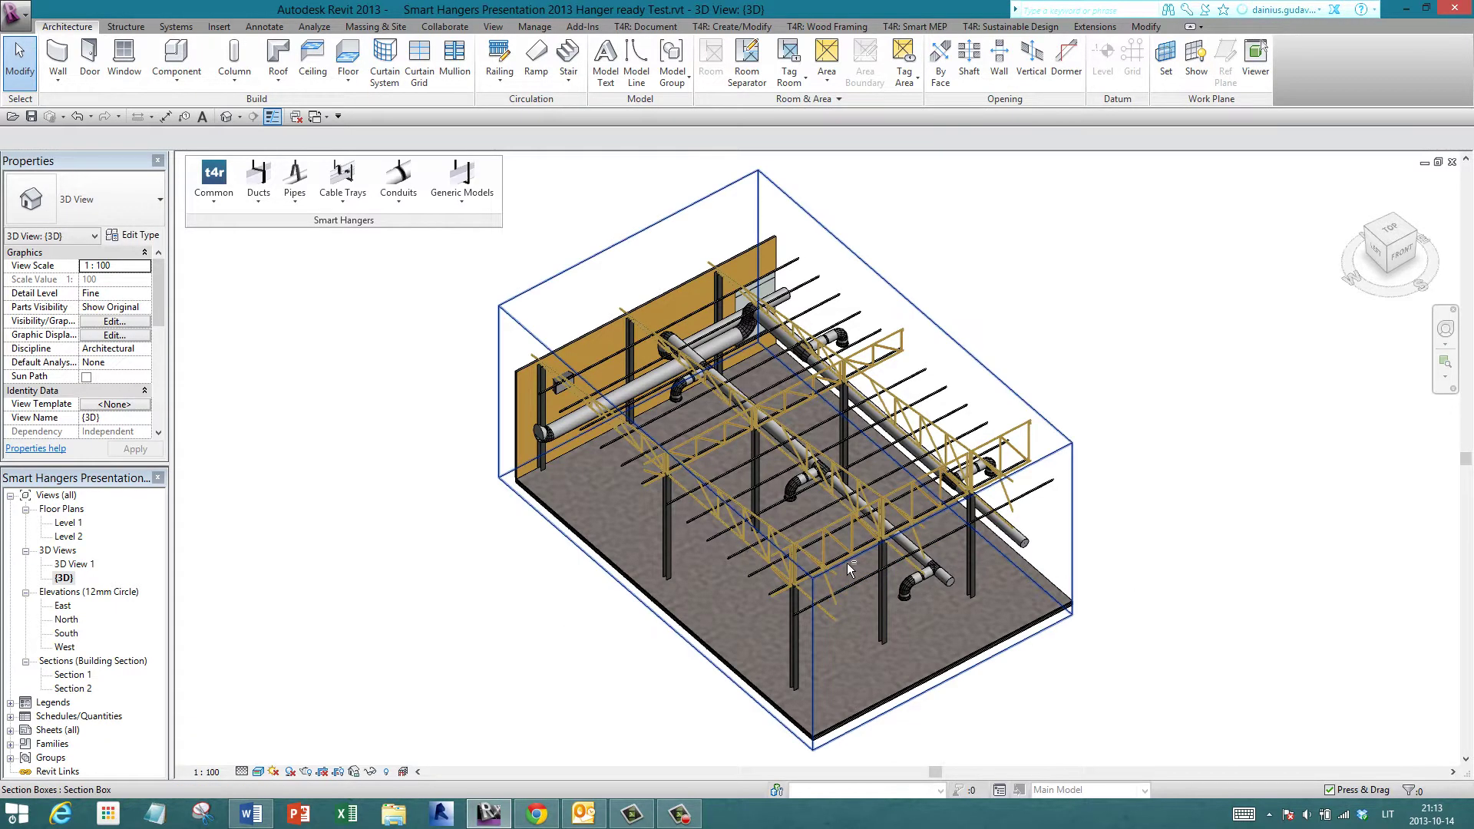
- Select four straight segments of the two long parallel round ducts and open horizontal duct hanger insertion for them
{"action": "middle_click_drag", "start_coordinate": [925, 552], "coordinate": [729, 498], "text": "shift"}
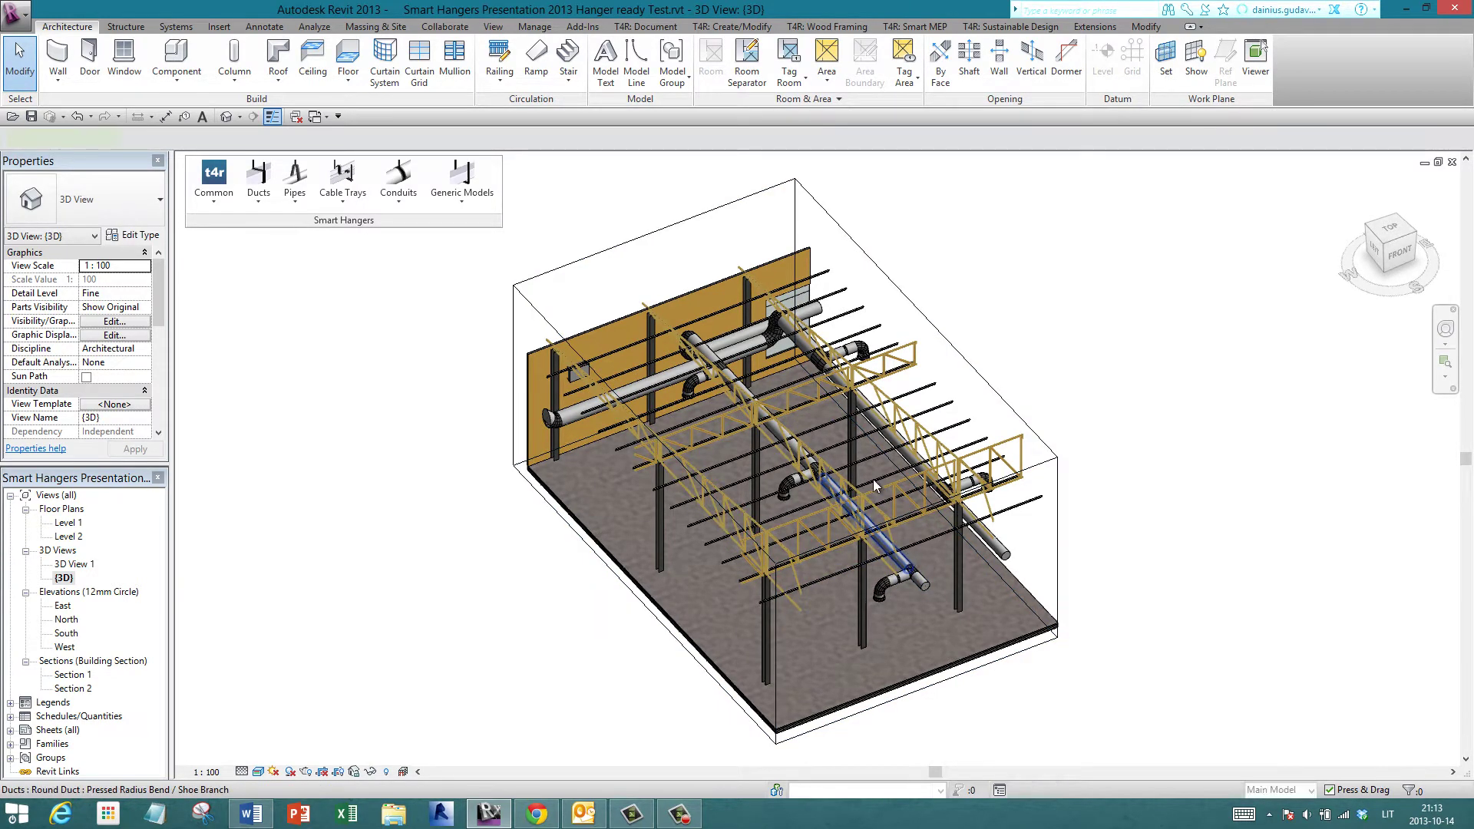
{"action": "left_click", "coordinate": [908, 562]}
{"action": "middle_click_drag", "start_coordinate": [908, 563], "coordinate": [849, 500], "text": "shift"}
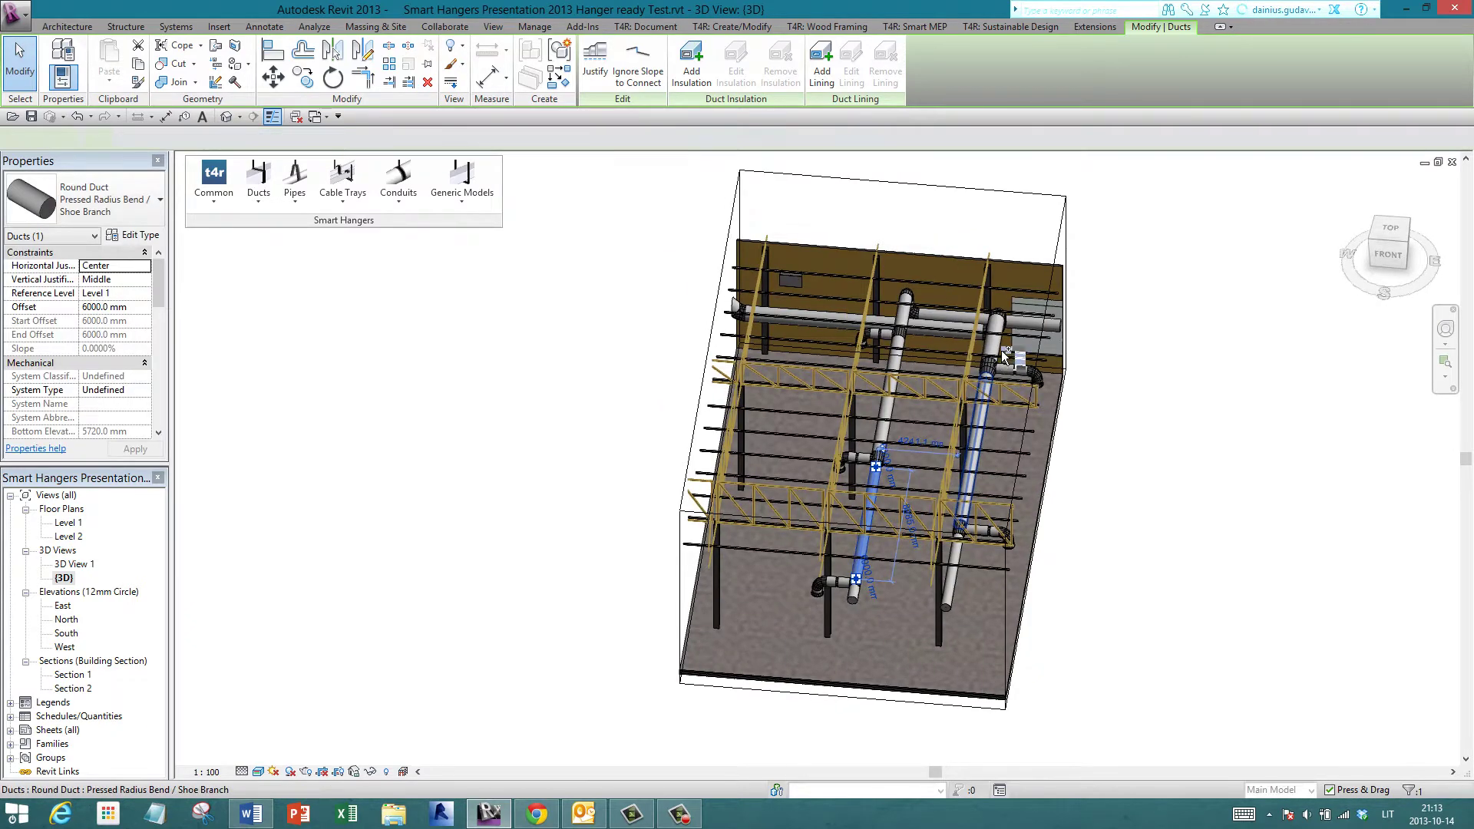
{"action": "left_click", "coordinate": [974, 481], "text": "ctrl"}
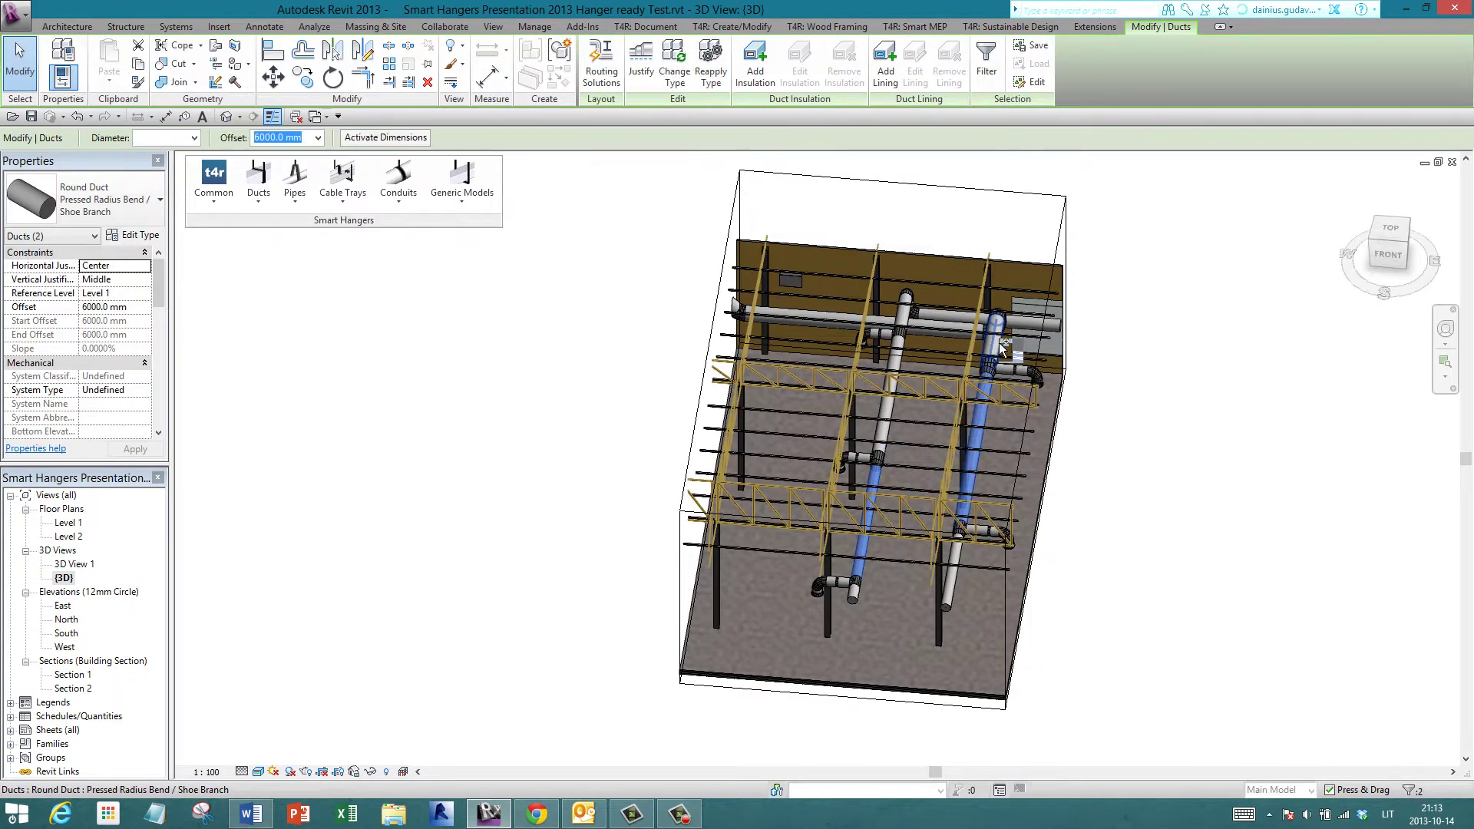
{"action": "left_click", "coordinate": [899, 362], "text": "ctrl"}
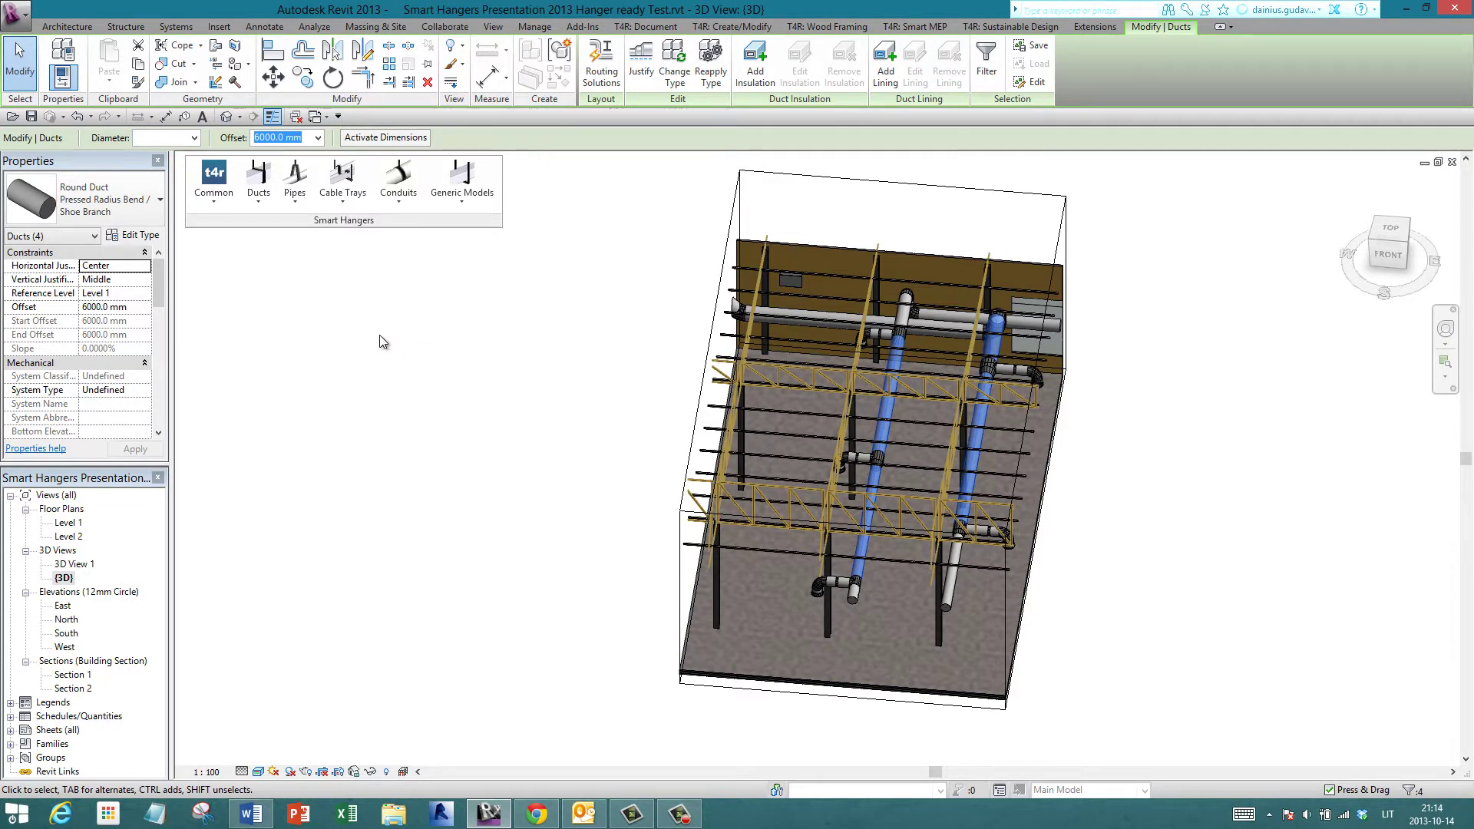
{"action": "left_click", "coordinate": [267, 198]}
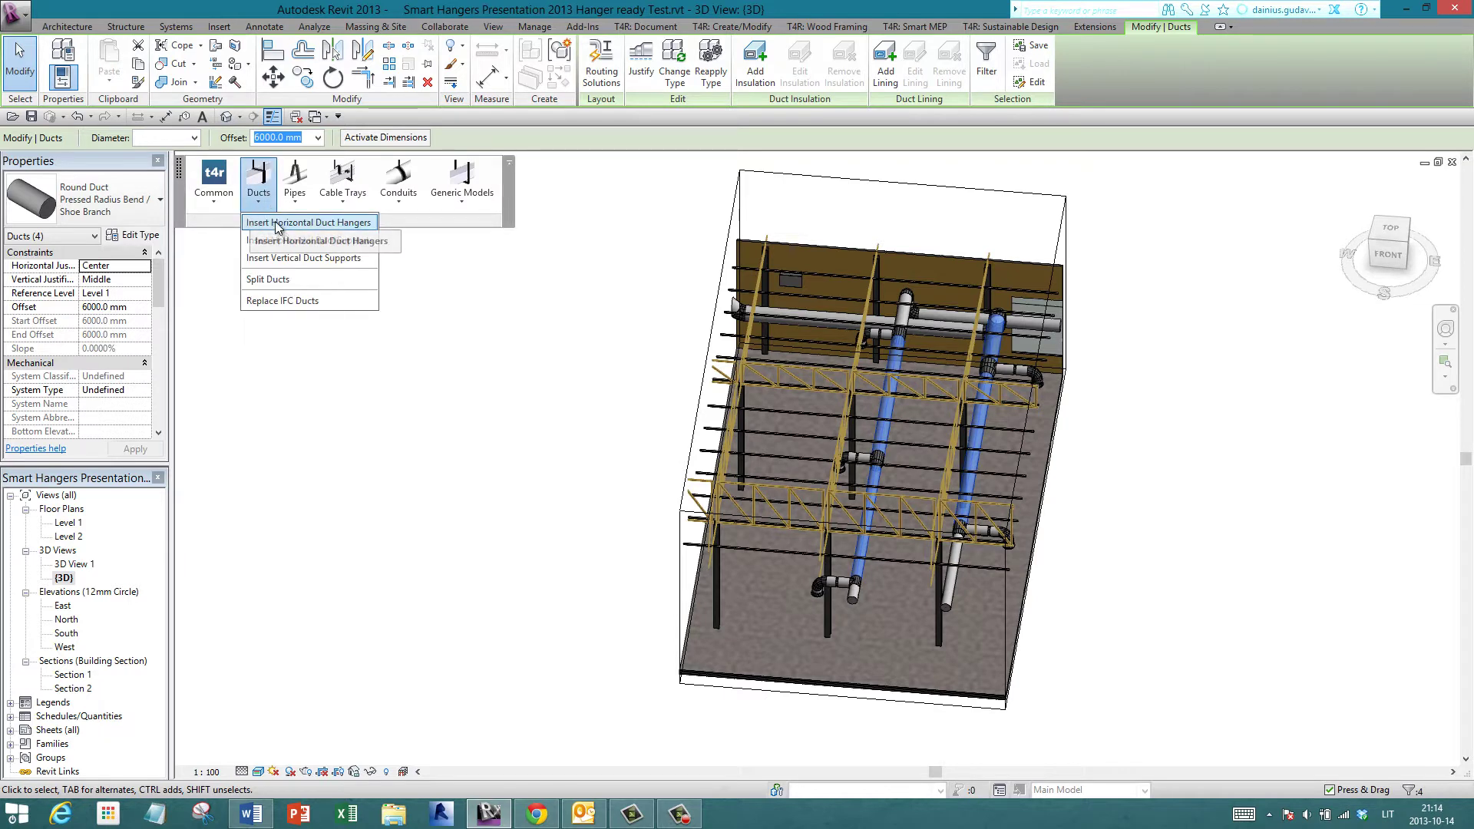
{"action": "left_click", "coordinate": [339, 230]}
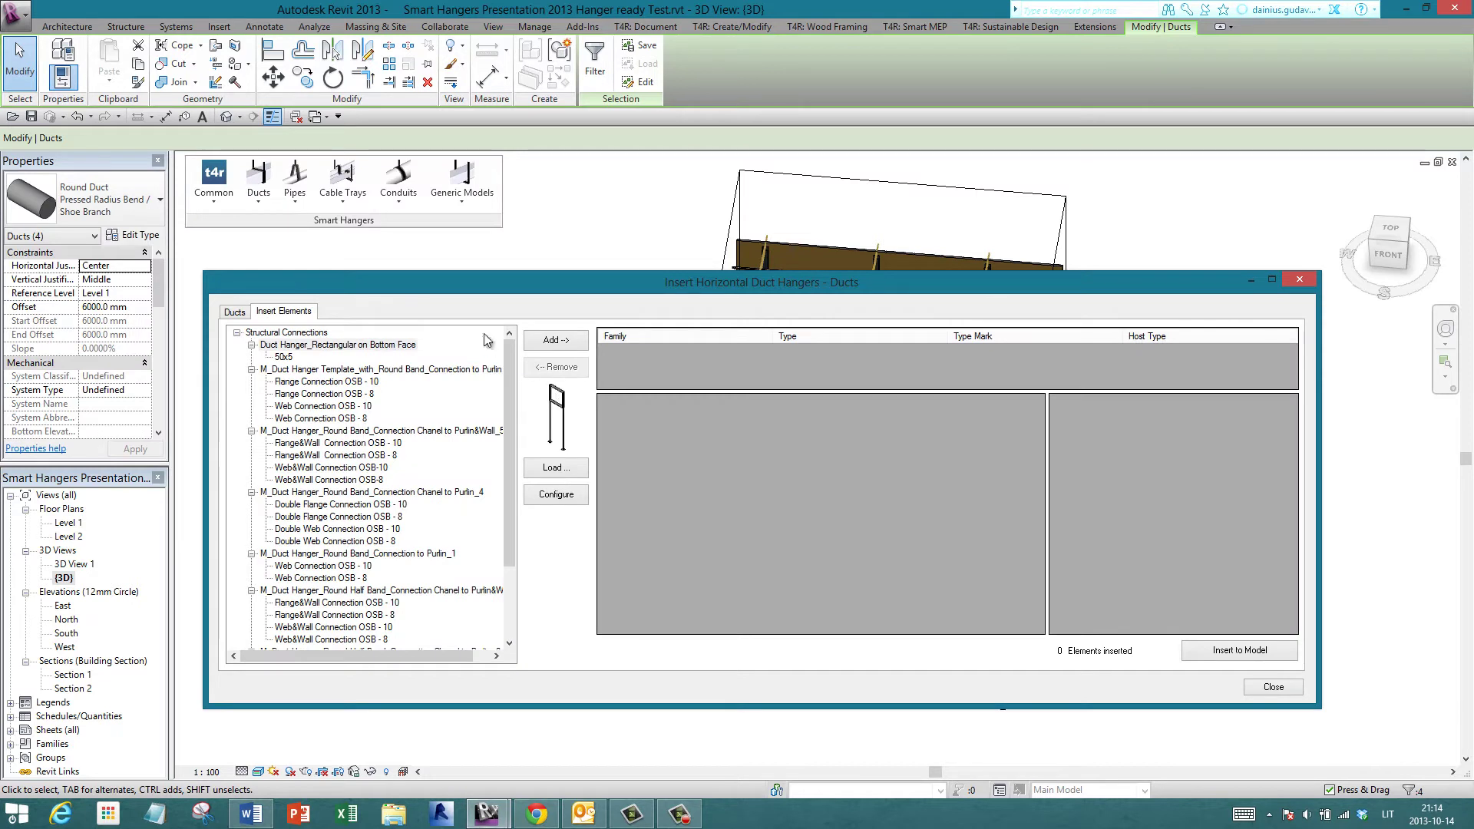
- Add the Web Connection OSB - 10 type of the M_Duct Hanger Template_with_Round Band family to the elements for insertion
{"action": "left_click_drag", "start_coordinate": [486, 290], "coordinate": [513, 279]}
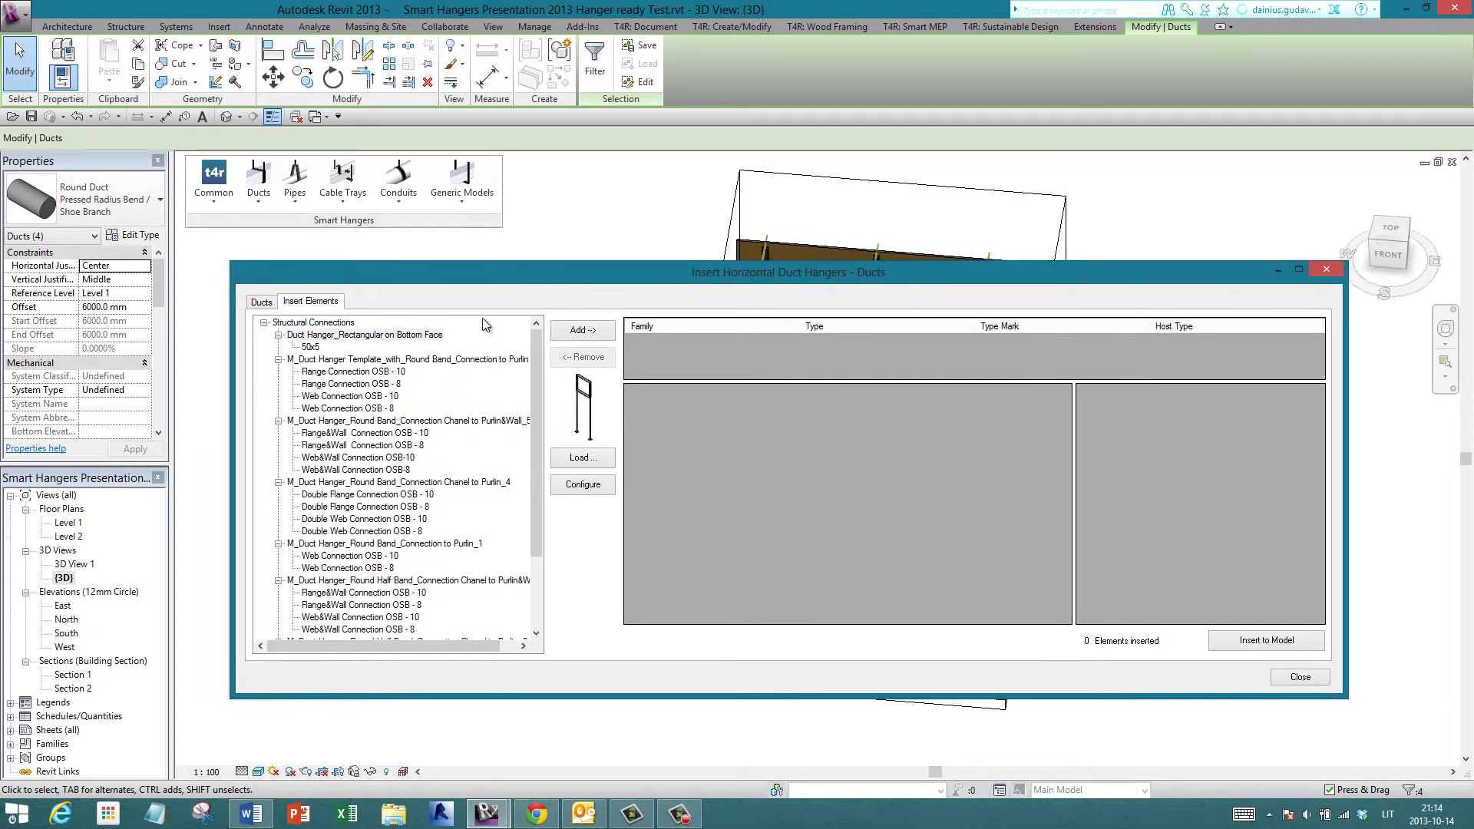
{"action": "left_click_drag", "start_coordinate": [536, 376], "coordinate": [541, 444]}
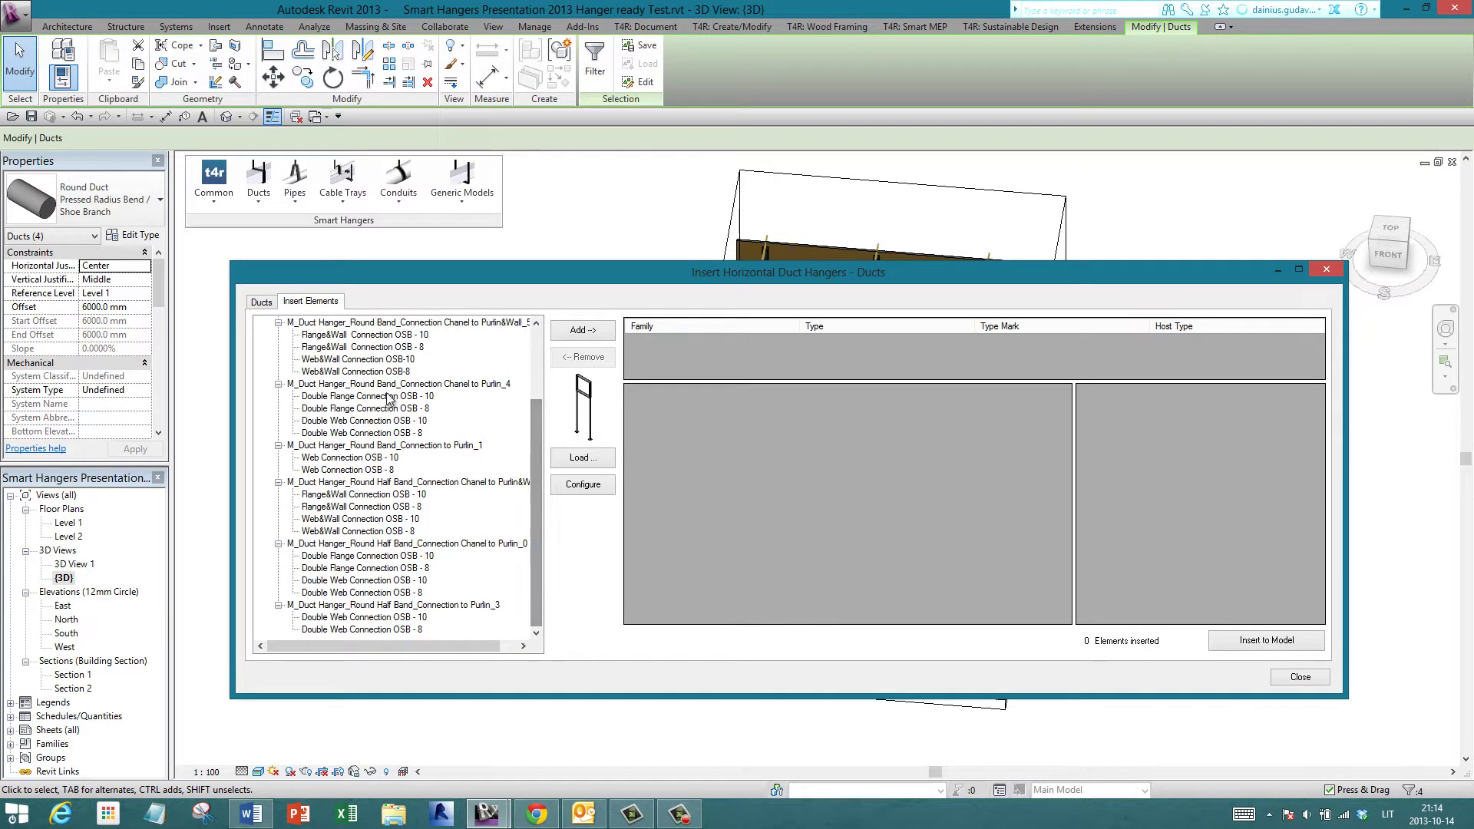
{"action": "left_click", "coordinate": [371, 373]}
{"action": "left_click", "coordinate": [369, 361]}
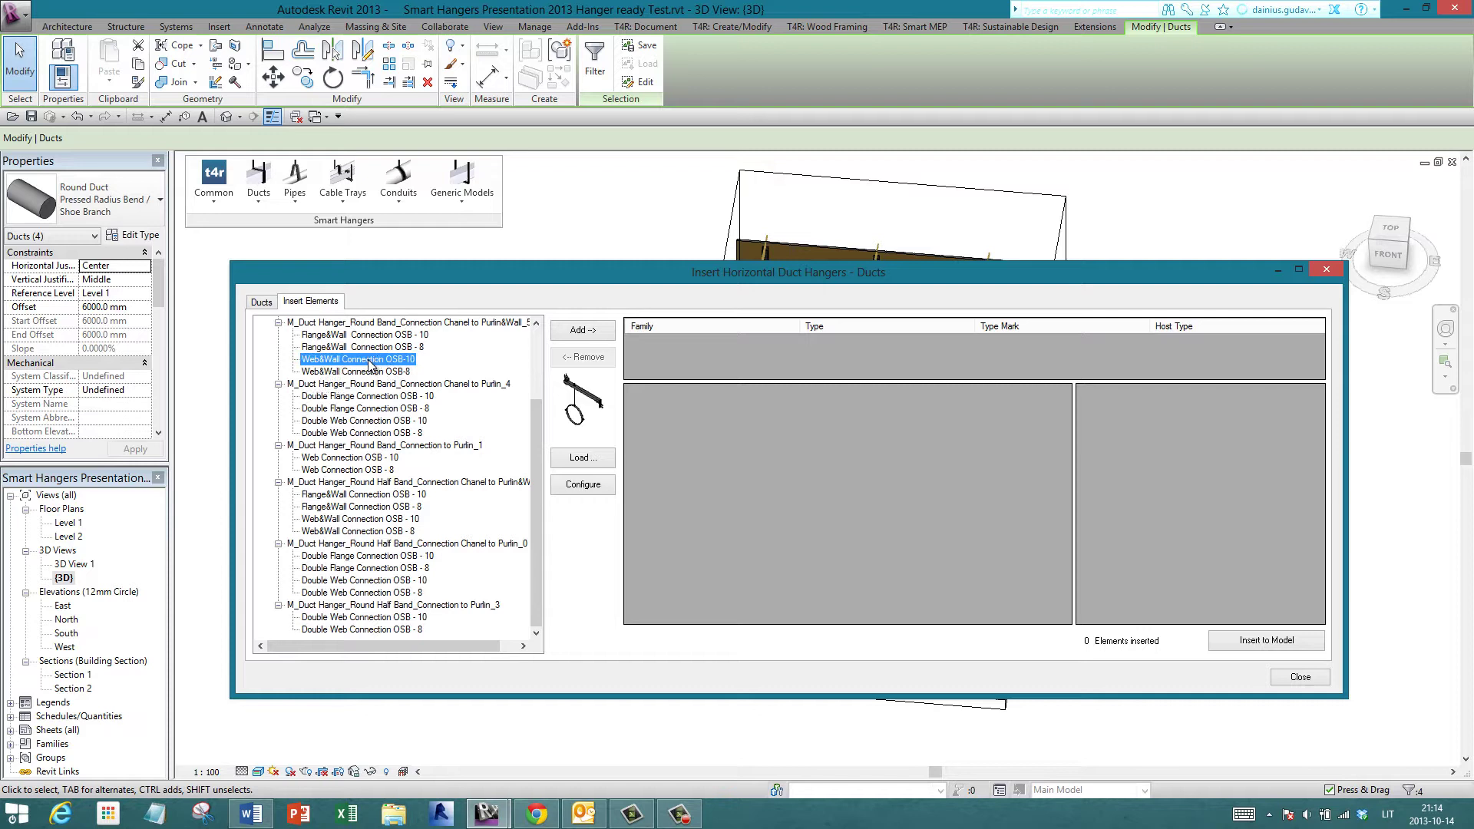
{"action": "left_click", "coordinate": [375, 396]}
{"action": "scroll", "coordinate": [377, 399], "scroll_direction": "up", "scroll_amount": 2}
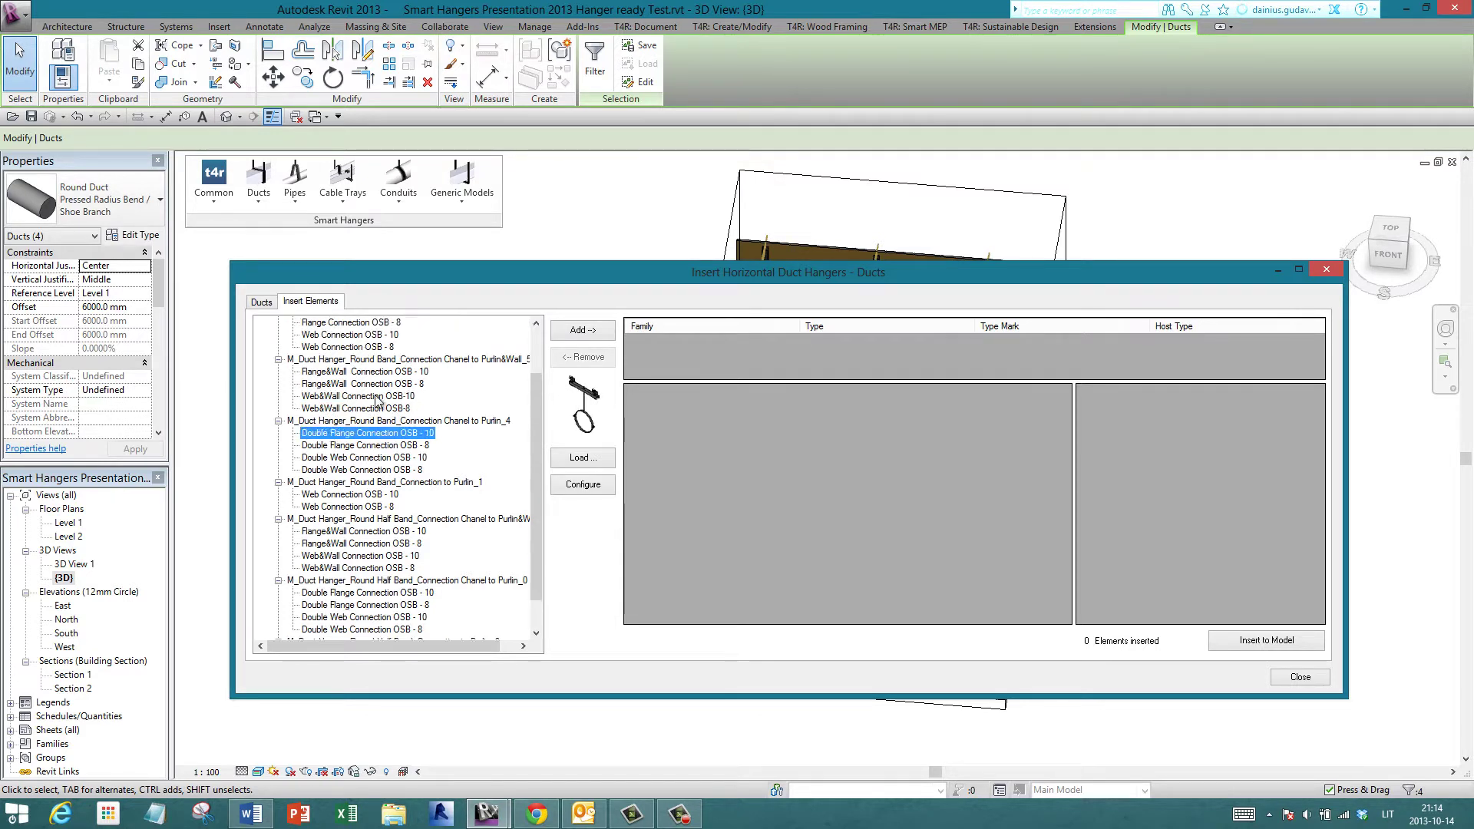
{"action": "left_click", "coordinate": [379, 383]}
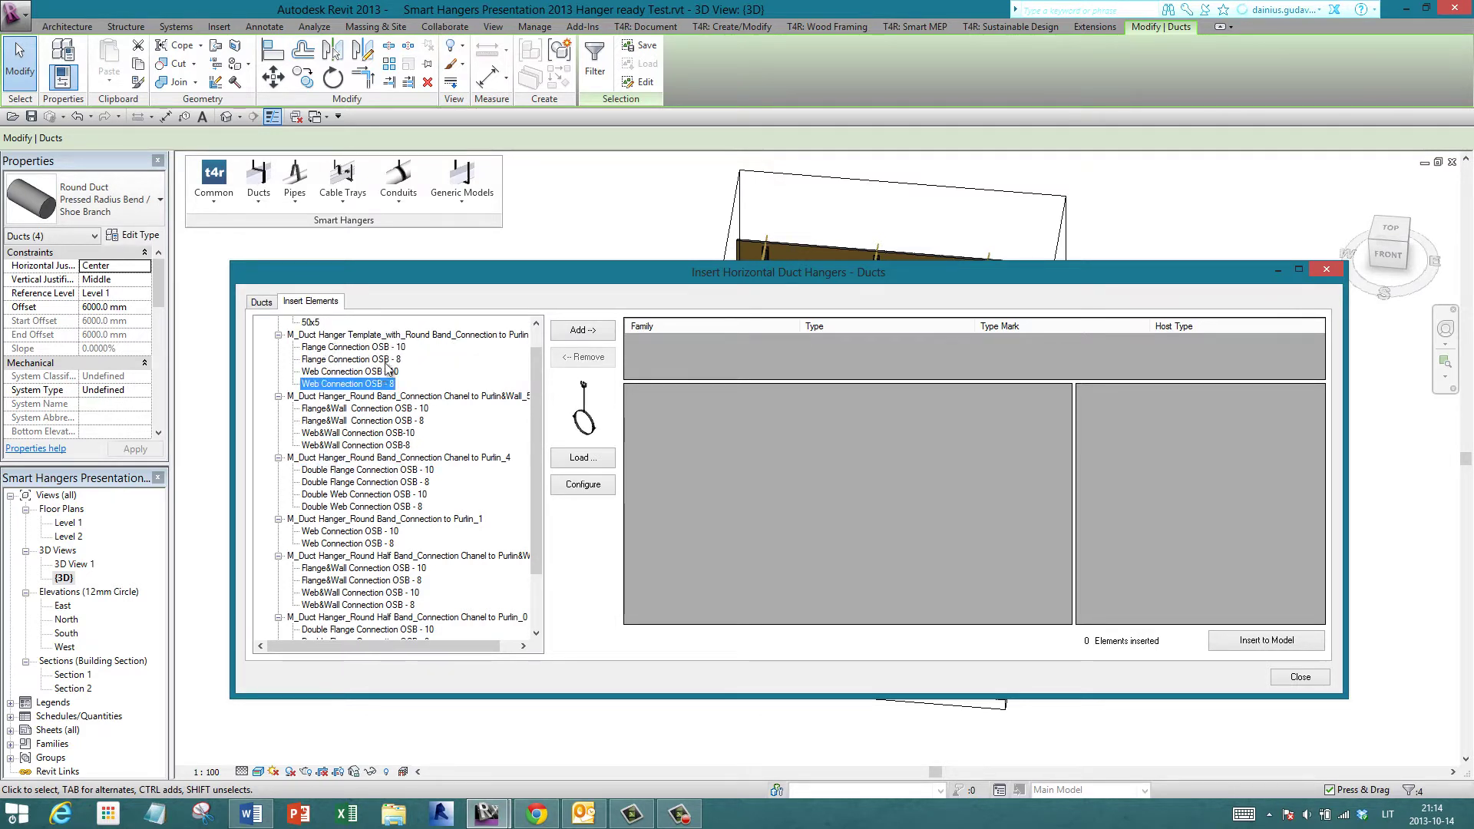
{"action": "left_click_drag", "start_coordinate": [708, 281], "coordinate": [721, 550]}
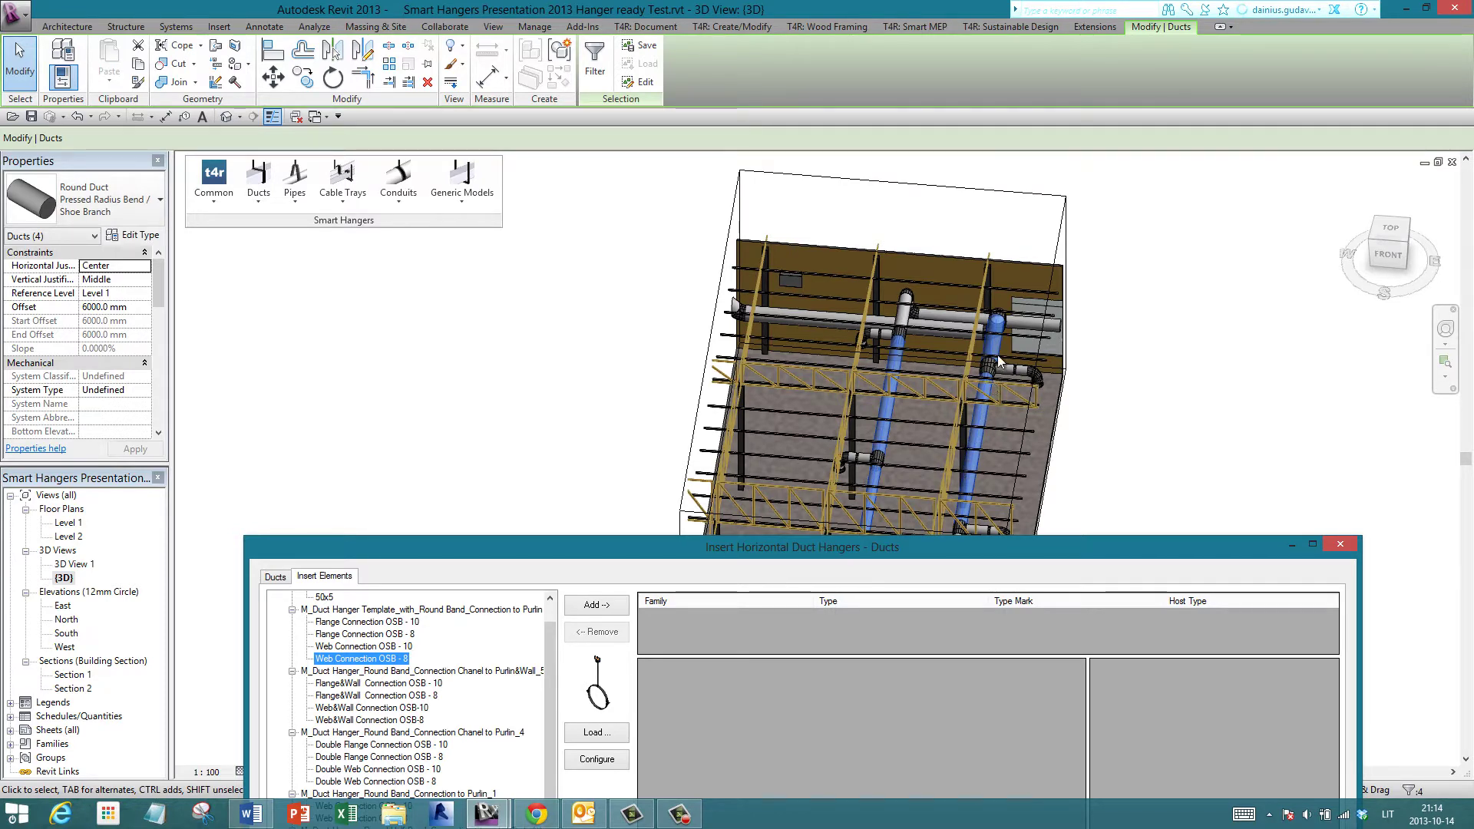
{"action": "left_click_drag", "start_coordinate": [941, 545], "coordinate": [905, 212]}
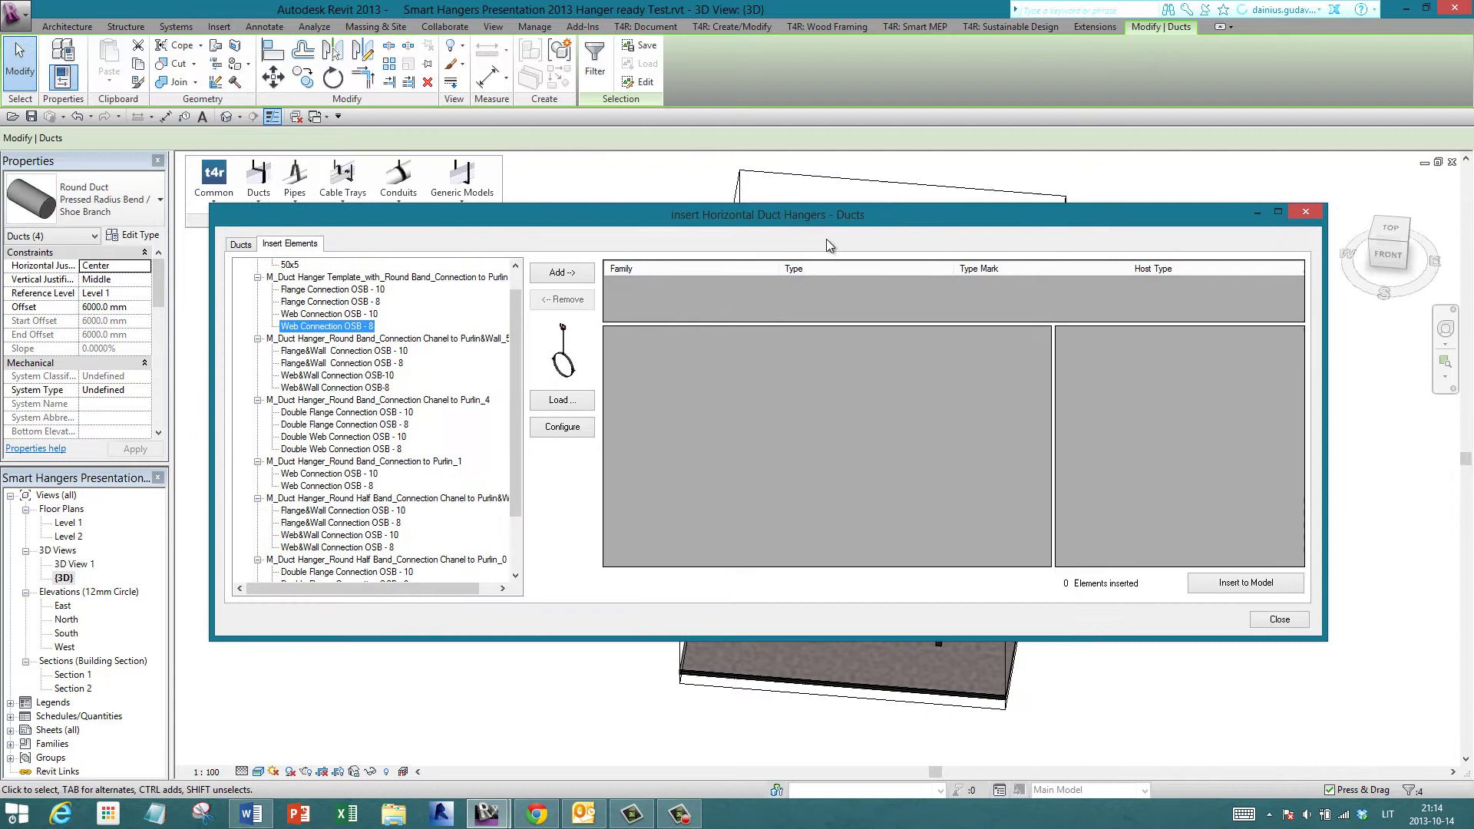
{"action": "left_click", "coordinate": [350, 315]}
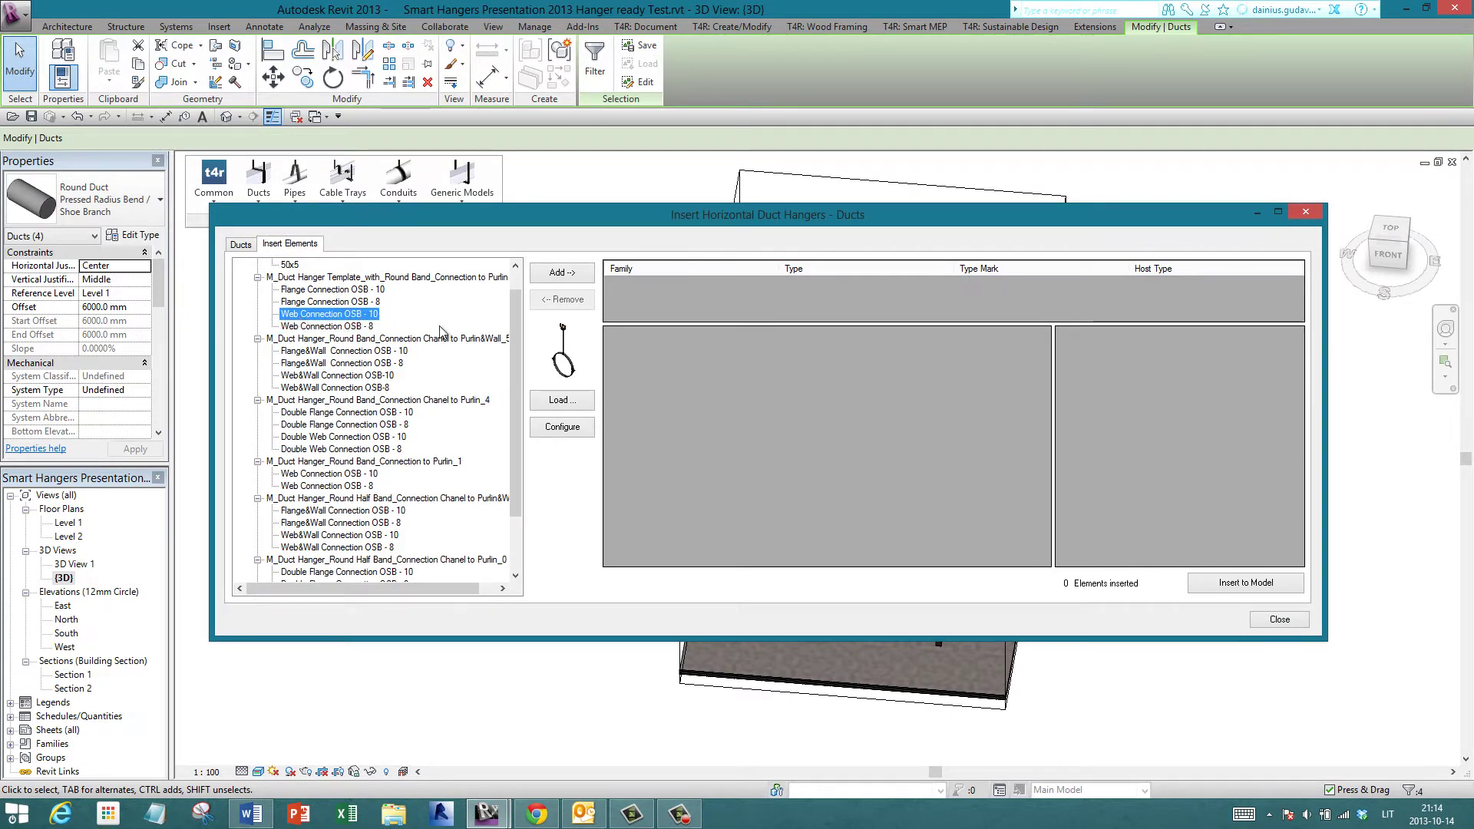
{"action": "left_click", "coordinate": [566, 273]}
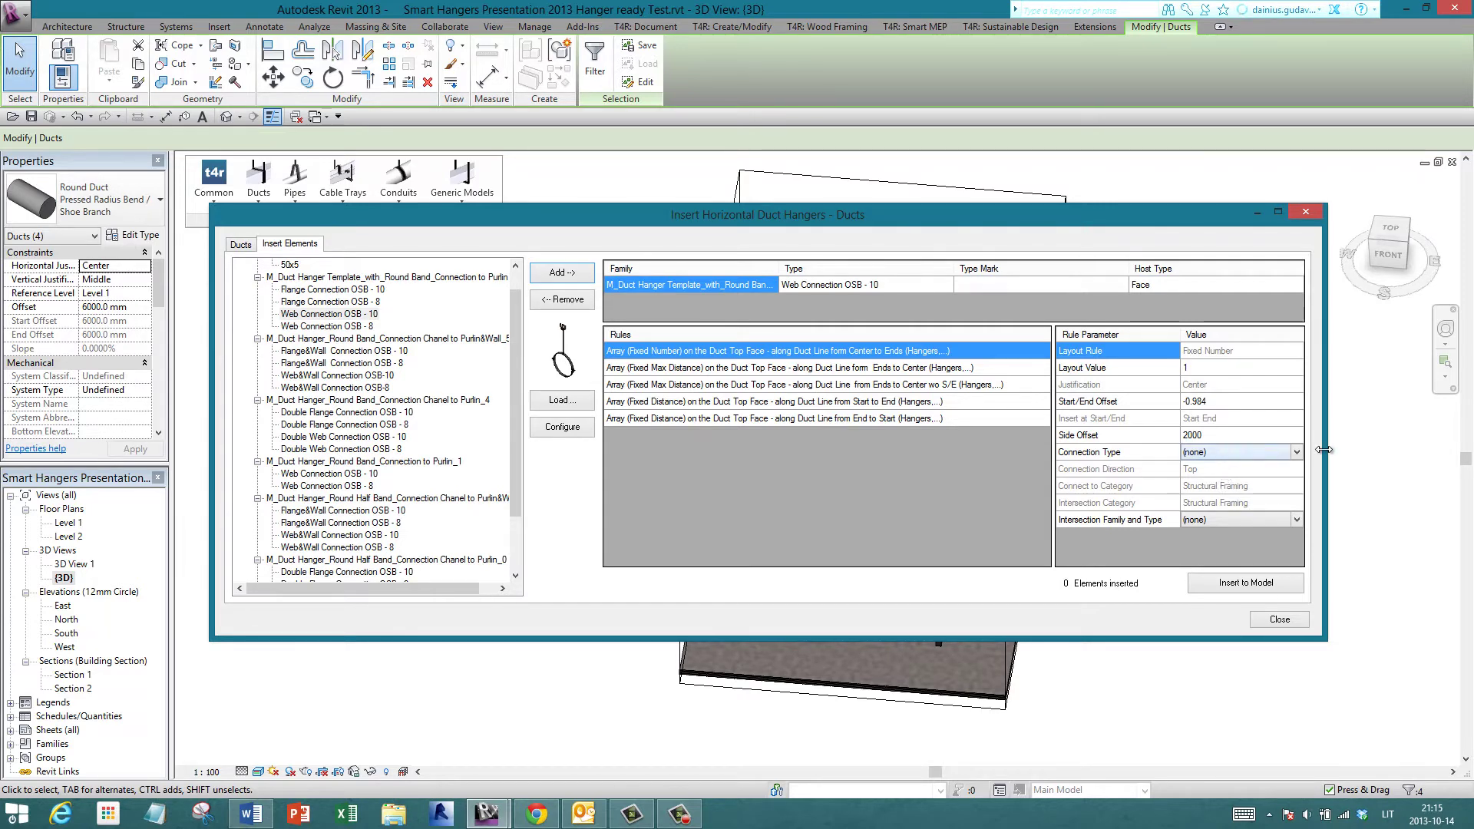
- Set the hanger rule's connection type to Vertical and its intersection family and type to M_Light Gauge-Zeds : 142 Z 13
{"action": "left_click", "coordinate": [1296, 452]}
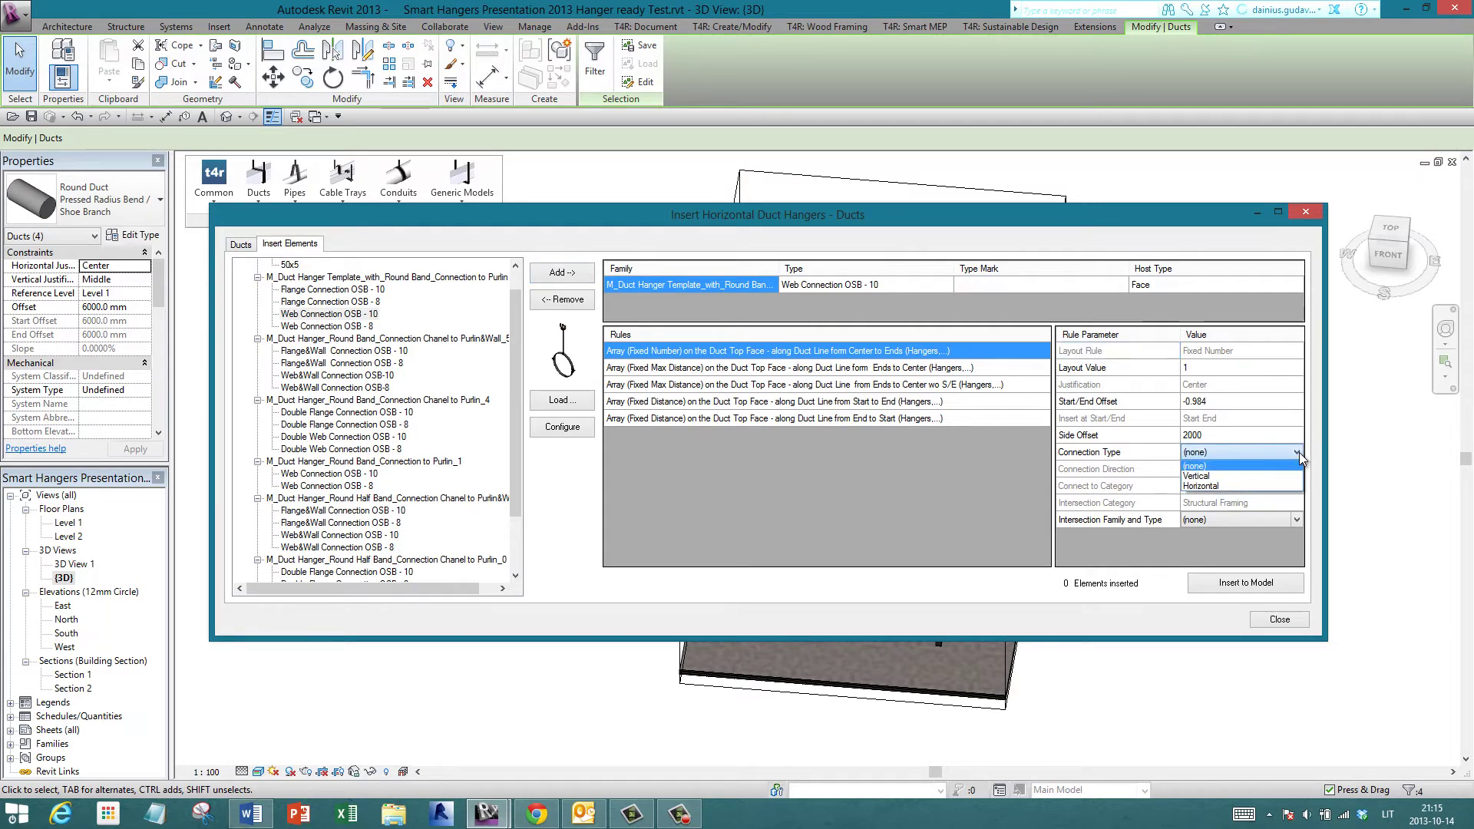
{"action": "left_click", "coordinate": [1201, 476]}
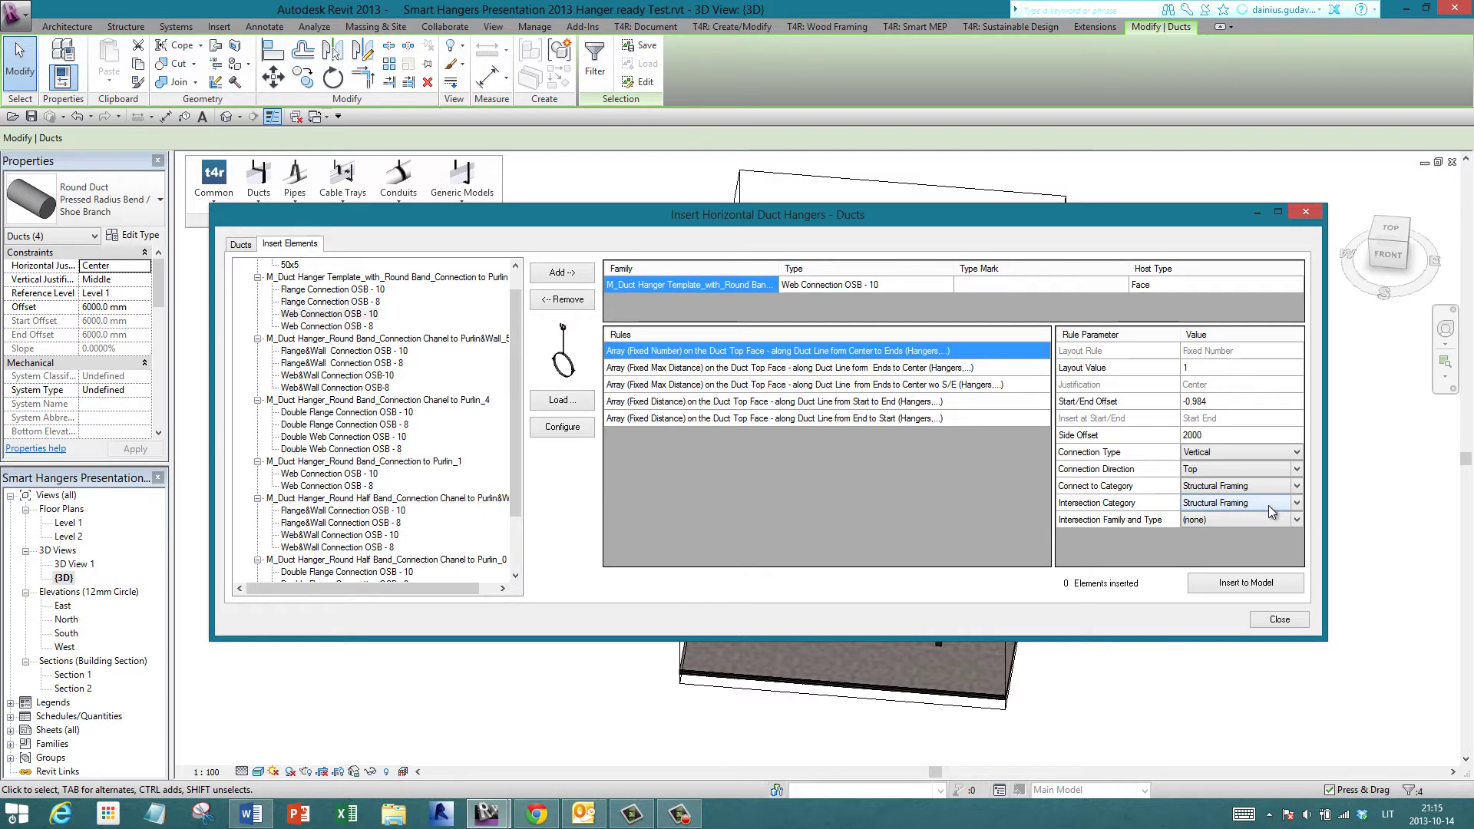
{"action": "left_click", "coordinate": [1268, 522]}
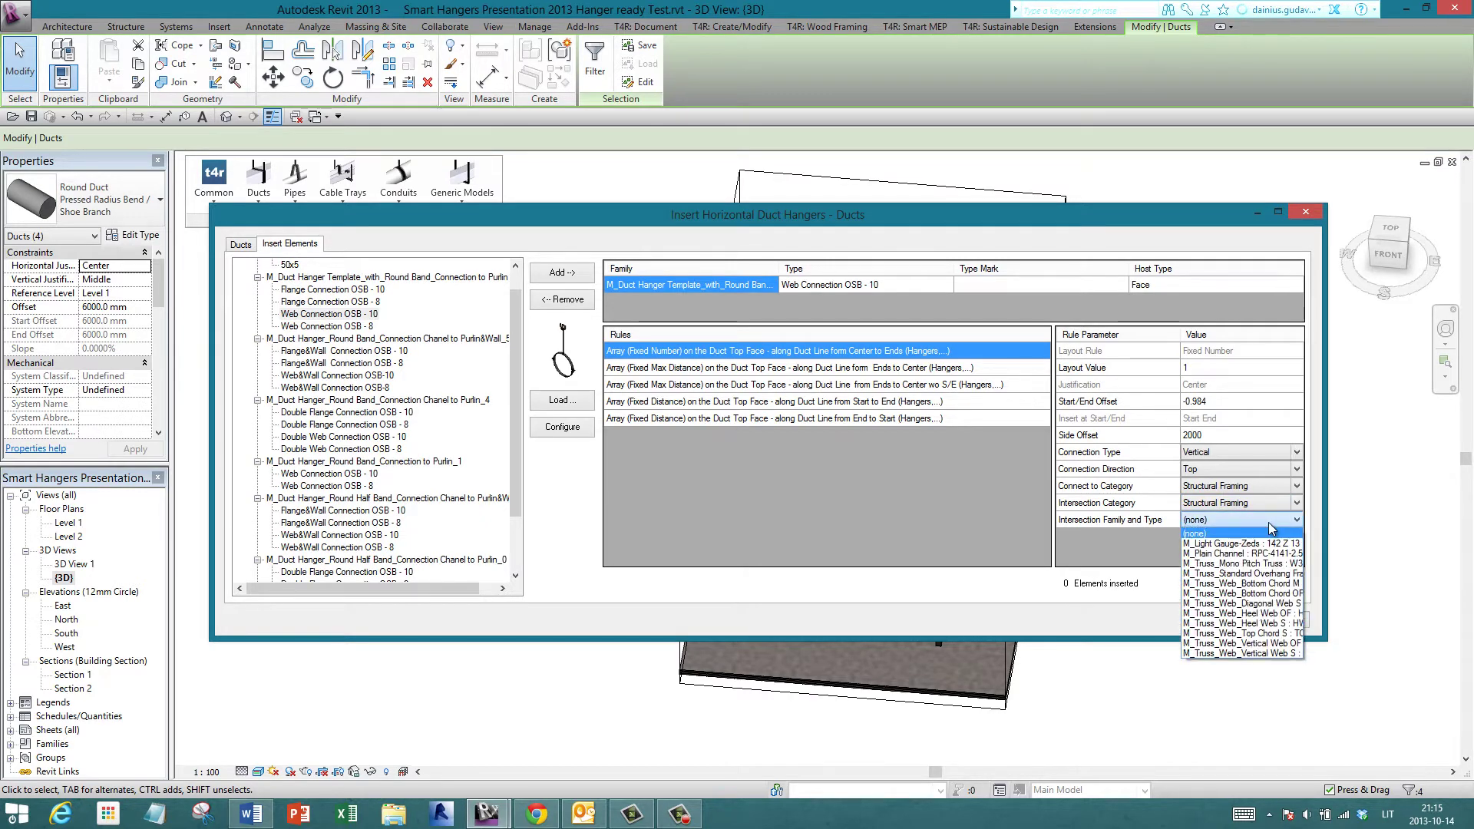
{"action": "left_click", "coordinate": [1231, 543]}
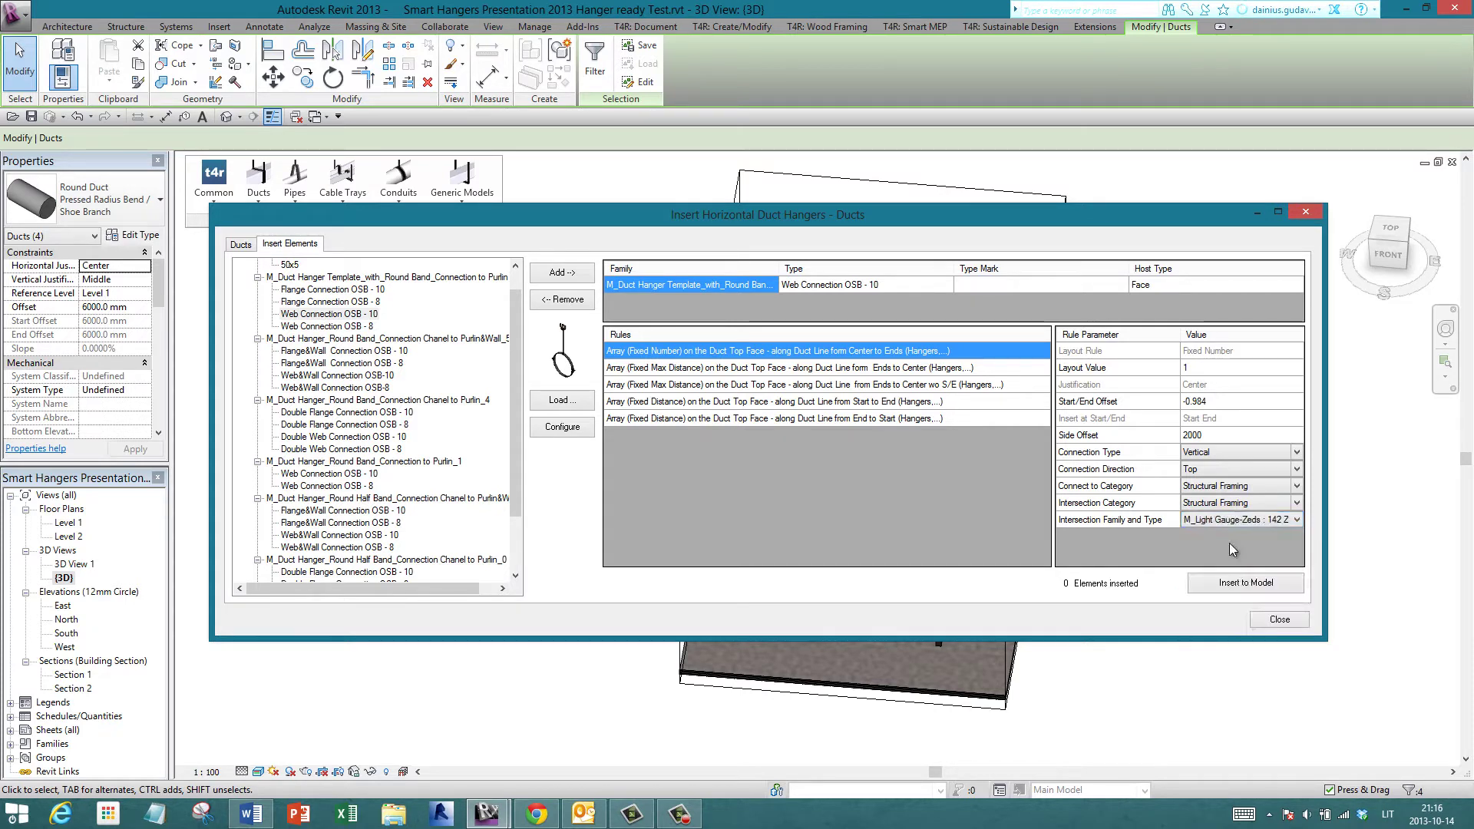
- Insert the configured hangers into the model, close the hanger dialog and clear the duct selection
{"action": "left_click", "coordinate": [1223, 583]}
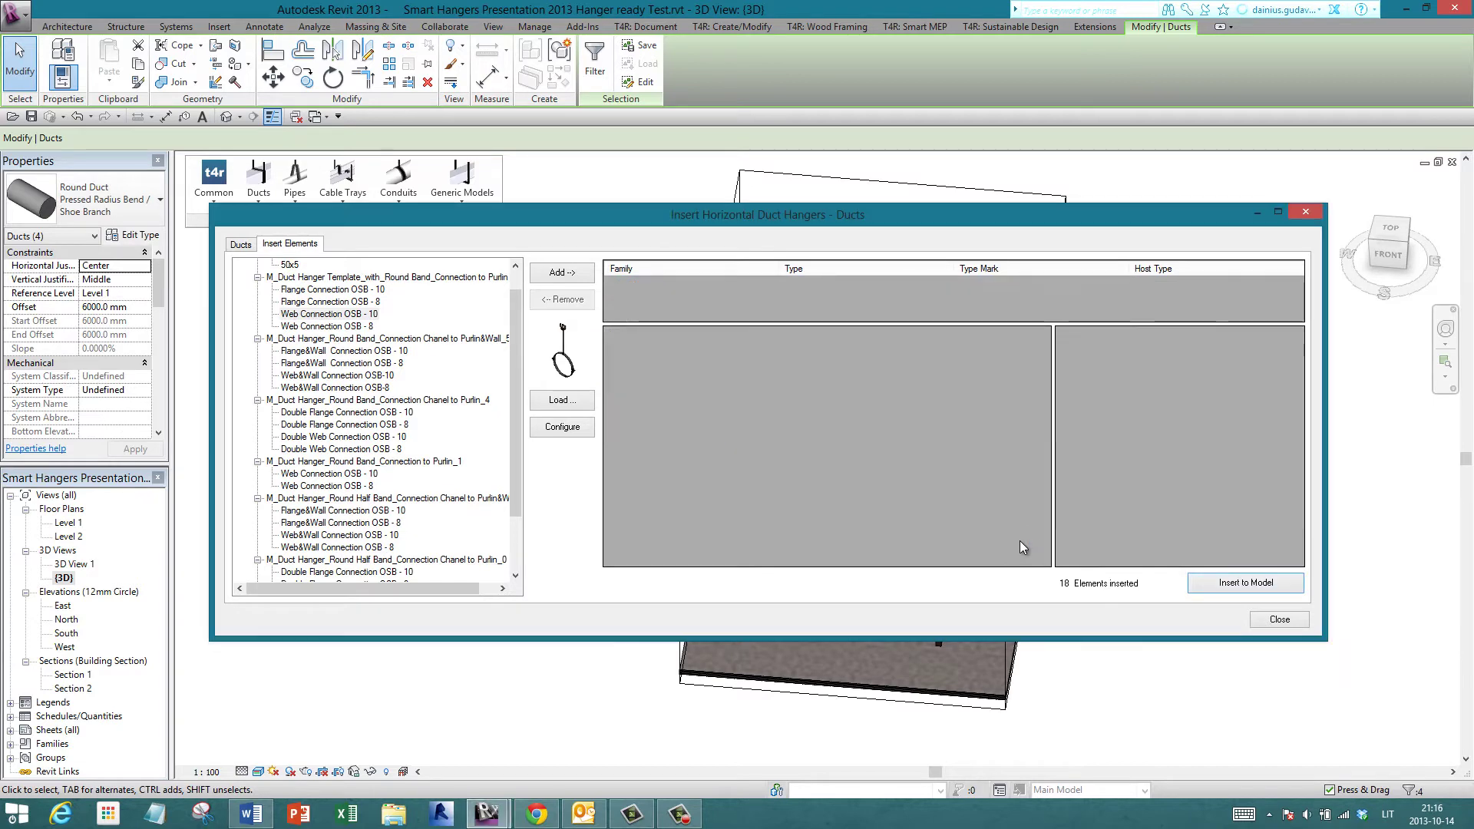
{"action": "left_click", "coordinate": [1265, 622]}
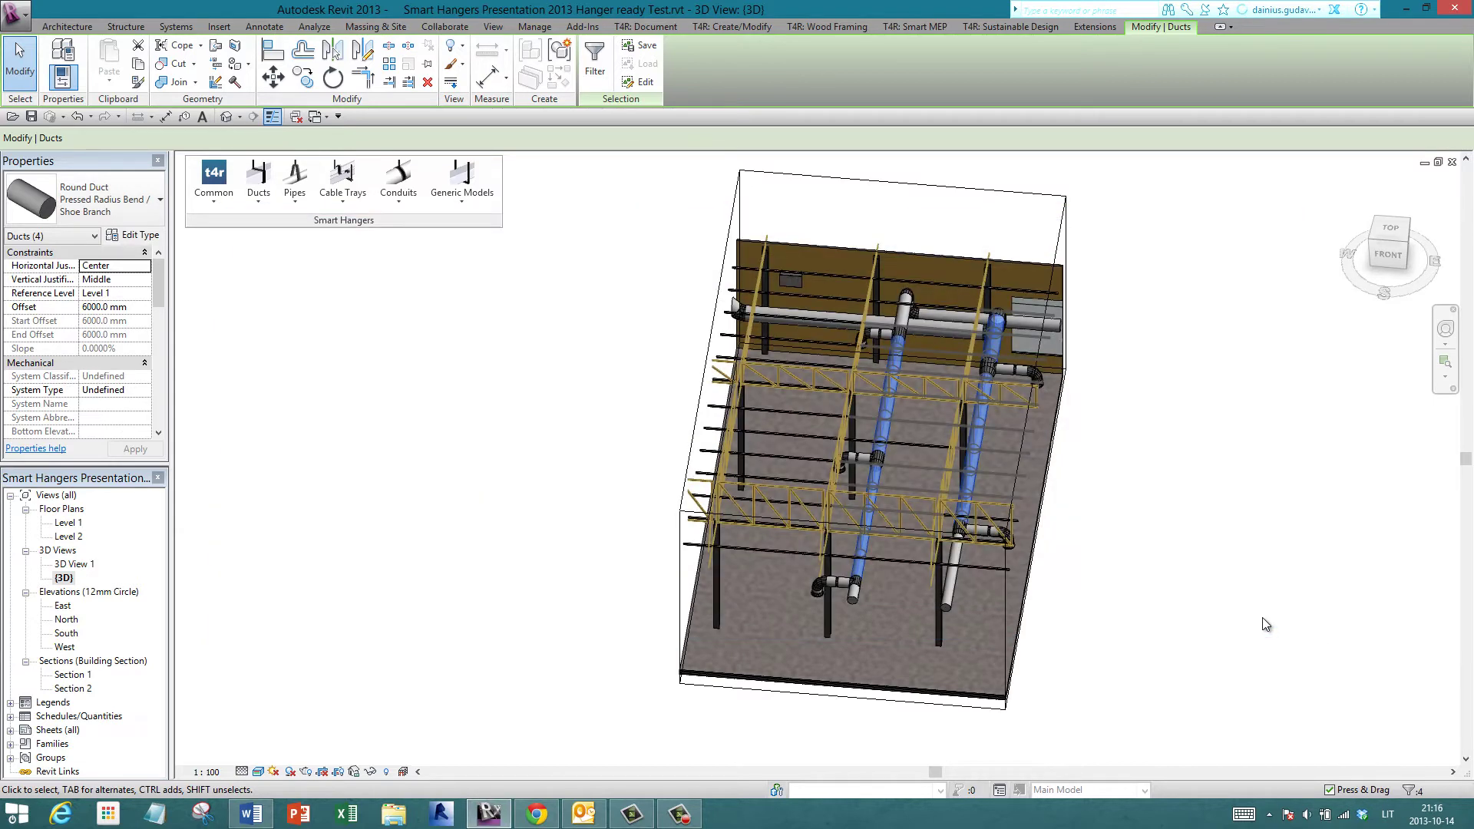
{"action": "left_click", "coordinate": [1102, 480]}
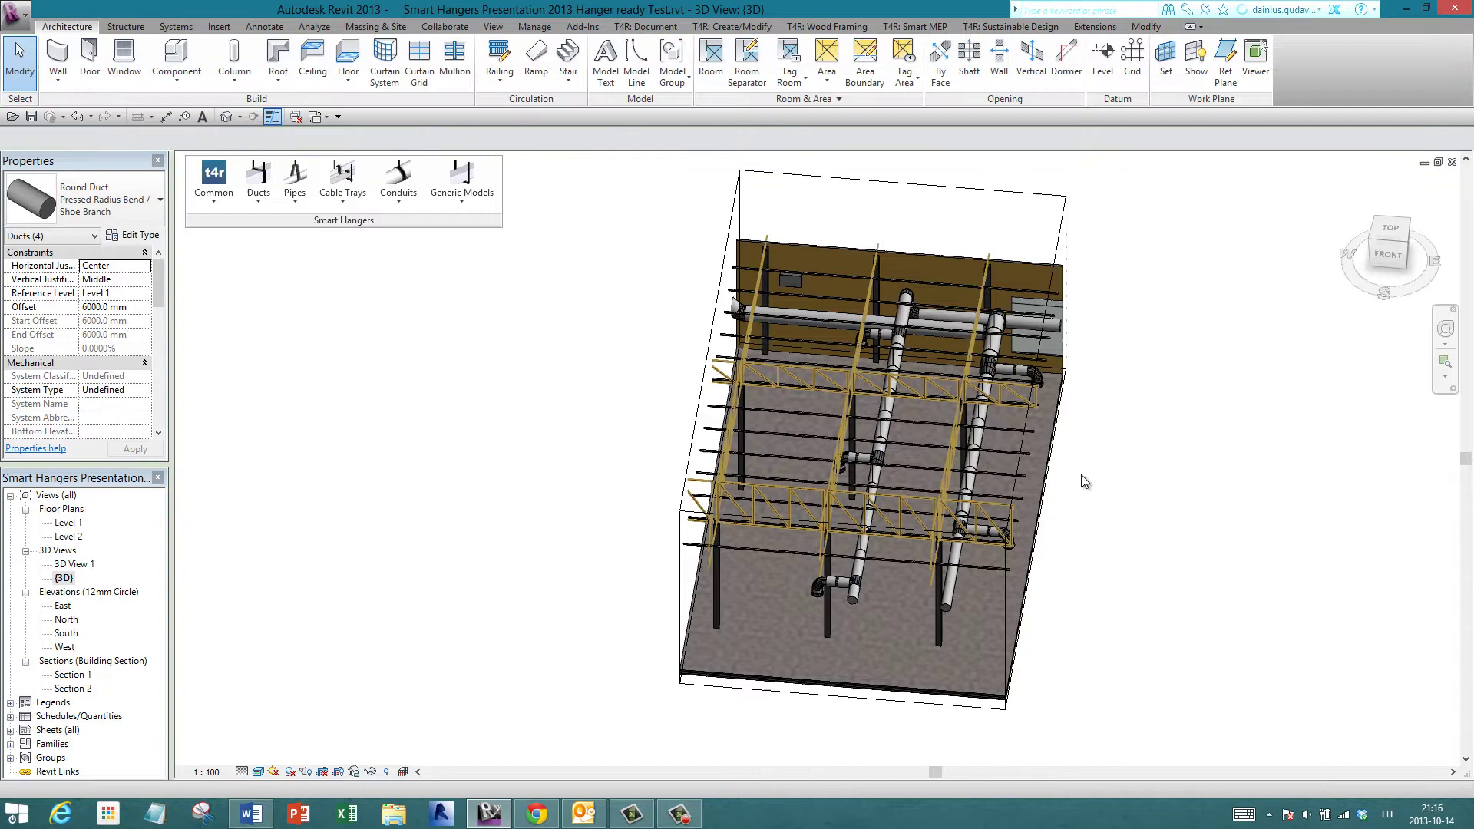
- Examine how the upper bracket of one inserted duct hanger attaches to the web of its purlin
{"action": "middle_click_drag", "start_coordinate": [1102, 480], "coordinate": [1010, 529], "text": "shift"}
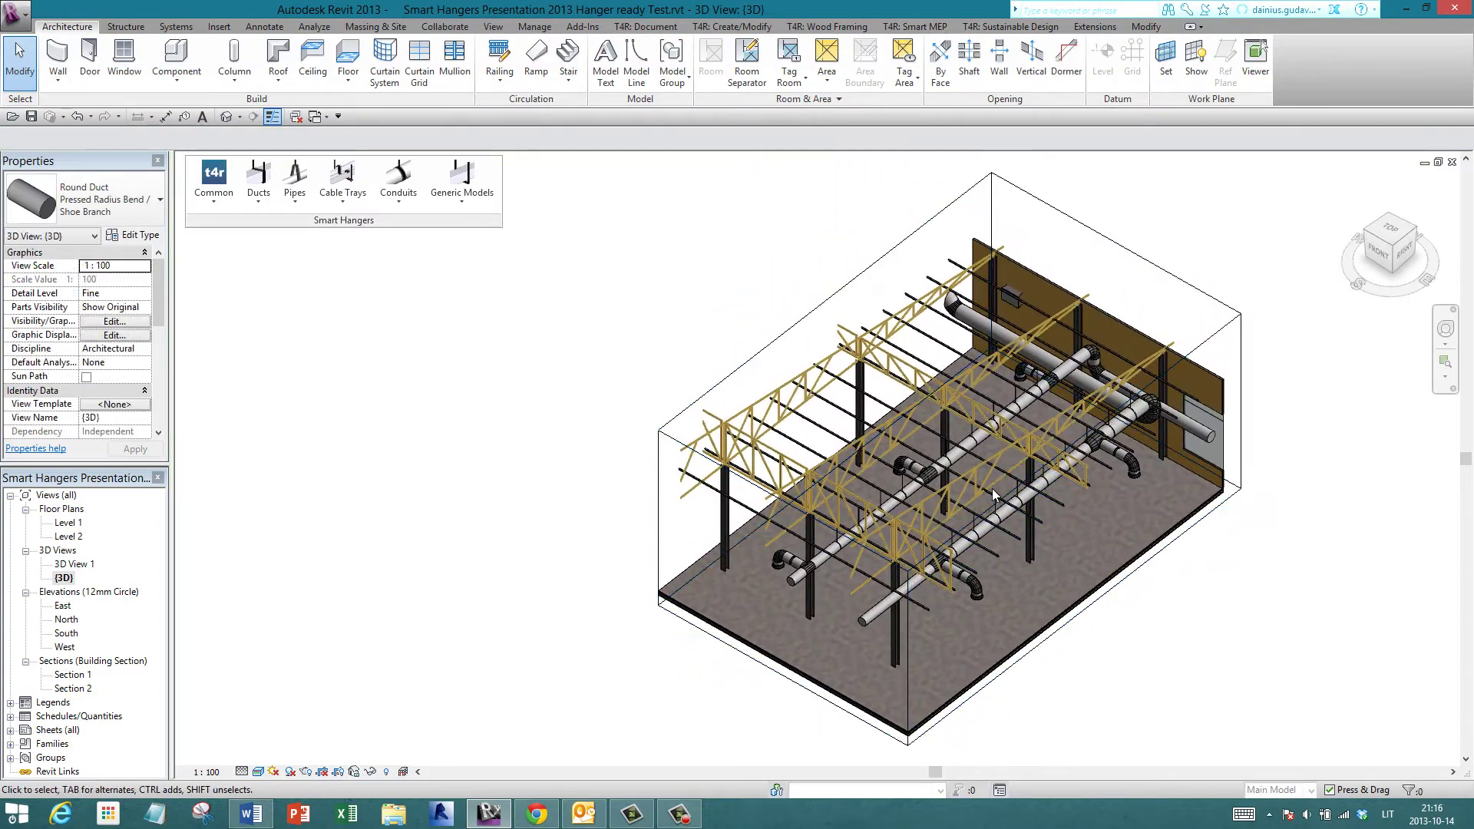
{"action": "scroll", "coordinate": [990, 487], "scroll_direction": "up", "scroll_amount": 6}
{"action": "left_click", "coordinate": [952, 483]}
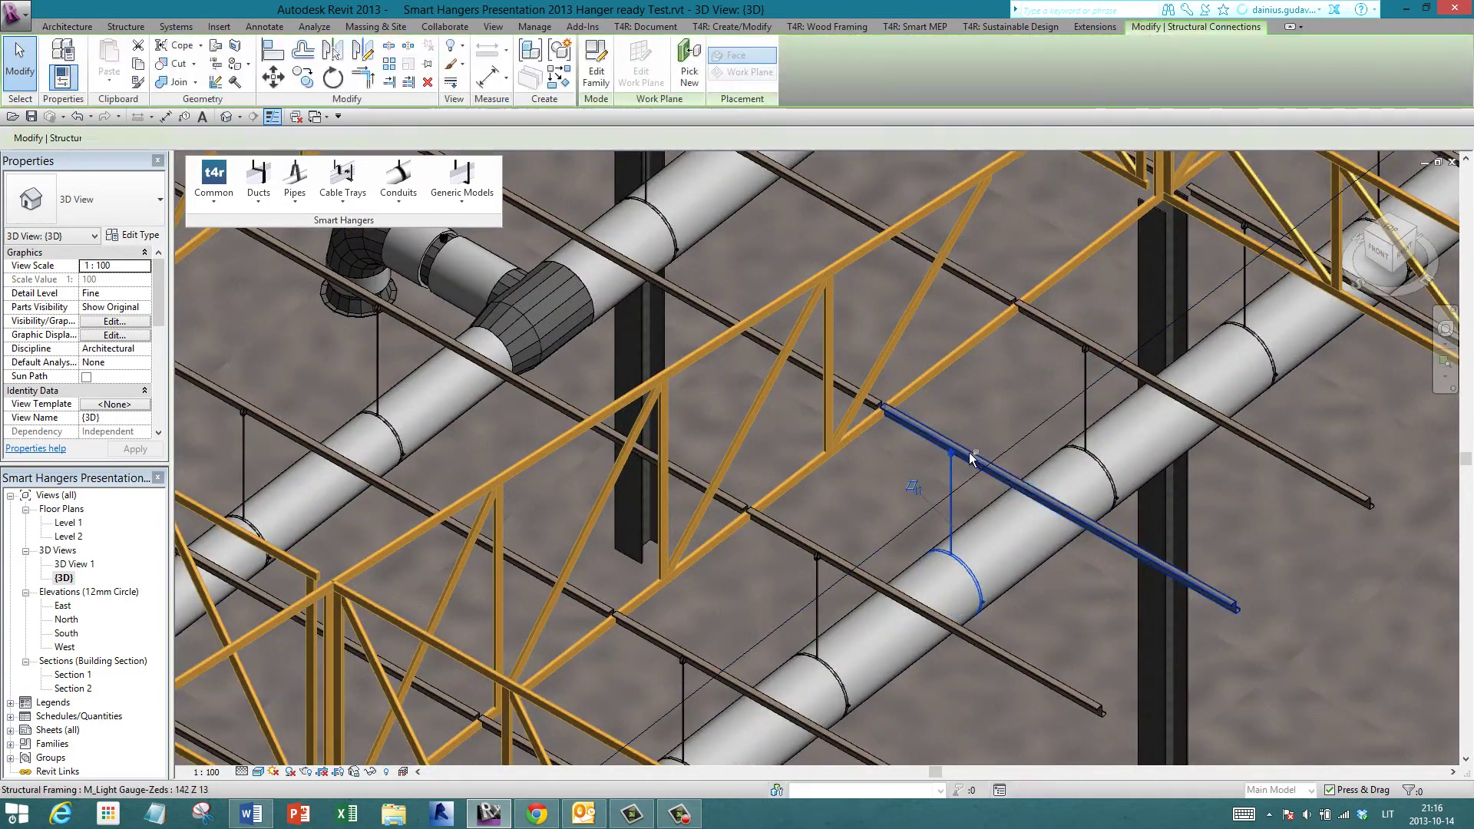
{"action": "middle_click_drag", "start_coordinate": [952, 484], "coordinate": [955, 429], "text": "shift"}
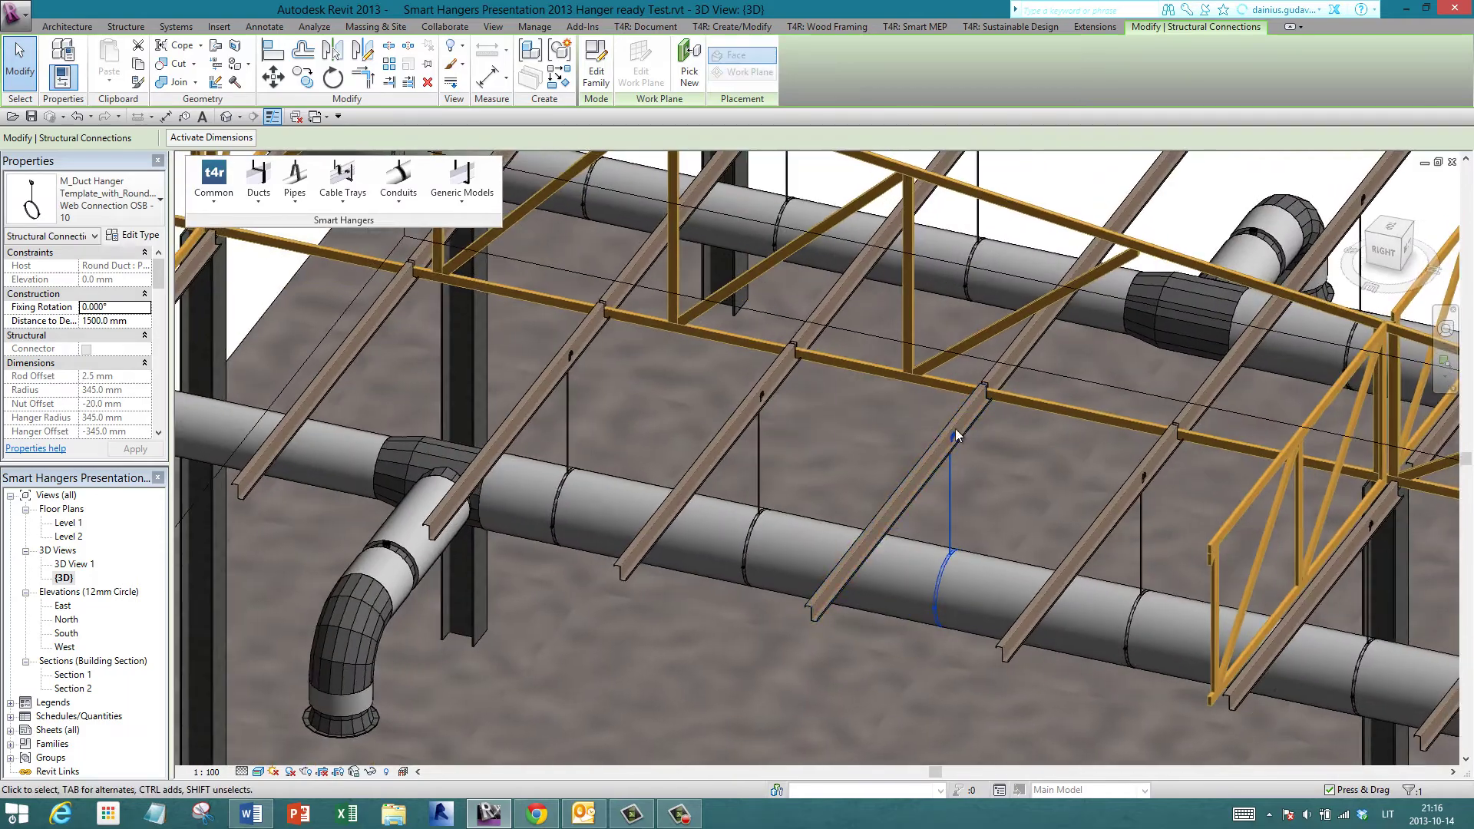
{"action": "scroll", "coordinate": [954, 428], "scroll_direction": "up", "scroll_amount": 8}
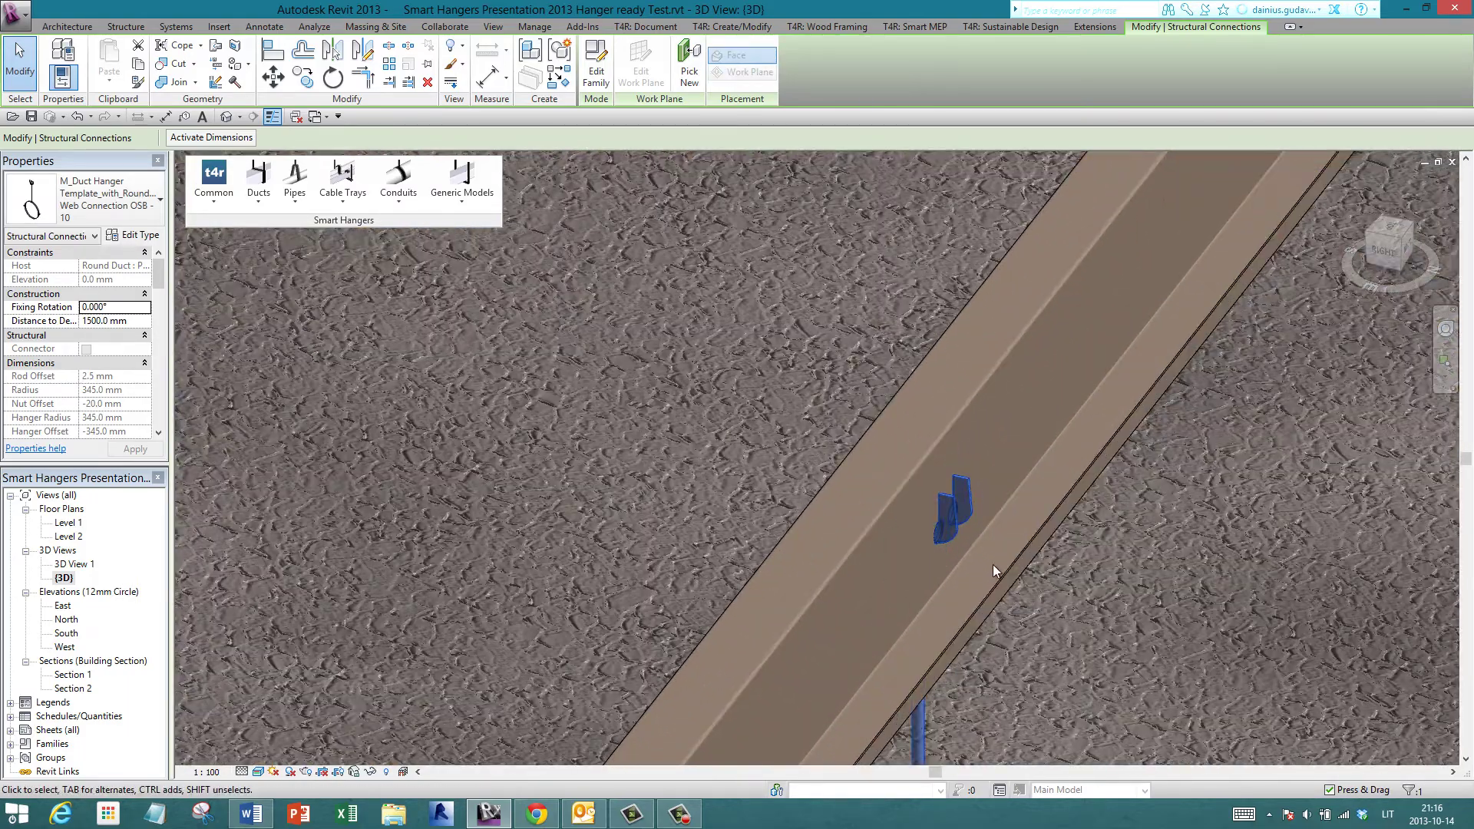
{"action": "middle_click_drag", "start_coordinate": [992, 564], "coordinate": [1160, 588], "text": "shift"}
{"action": "key", "text": "Escape"}
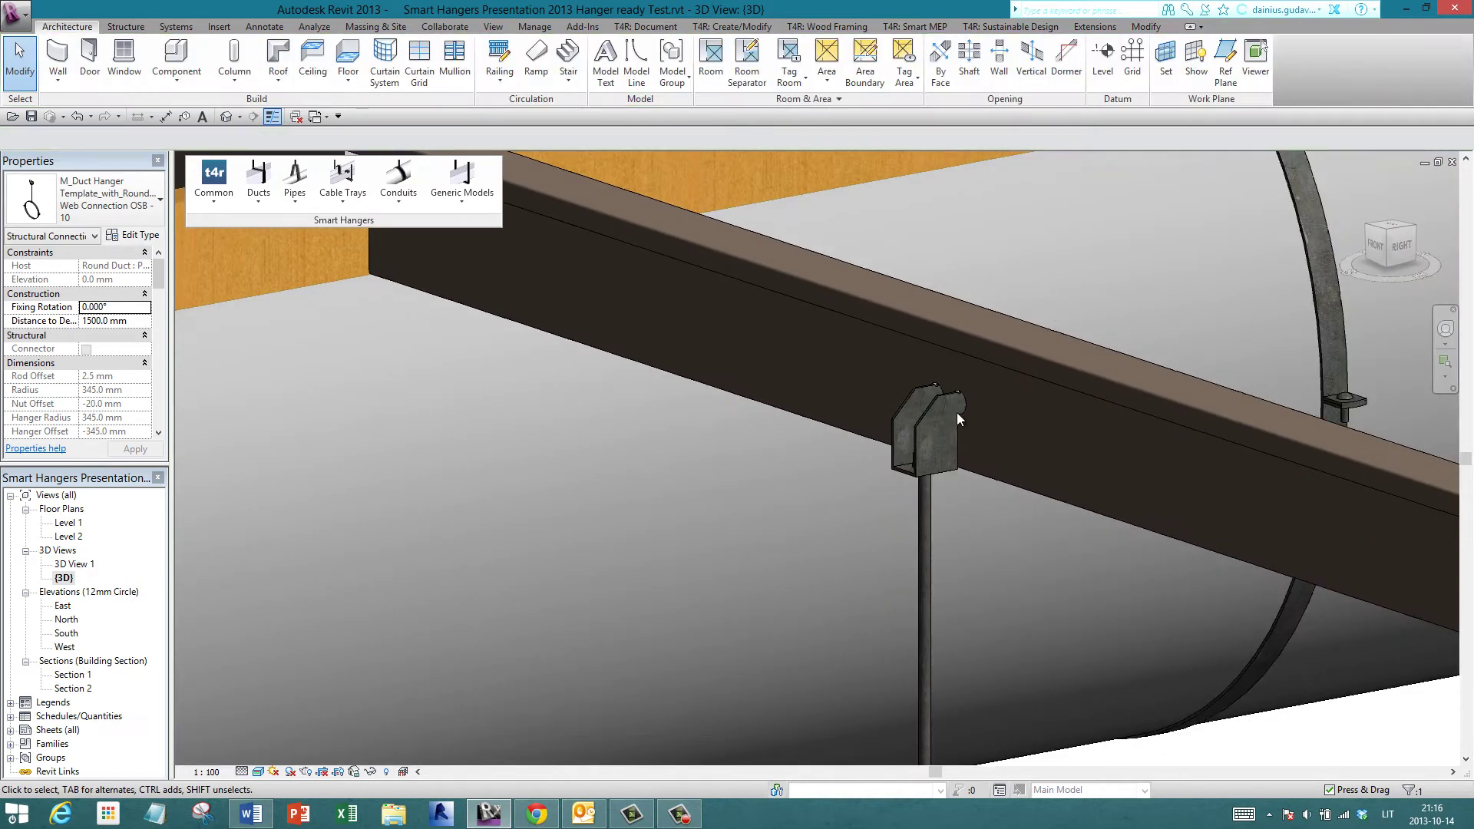
- Inspect another hanger's bracket, rod and nut up close at its purlin, and review the hangers along both duct runs
{"action": "scroll", "coordinate": [952, 440], "scroll_direction": "down", "scroll_amount": 6}
{"action": "middle_click_drag", "start_coordinate": [942, 451], "coordinate": [599, 495]}
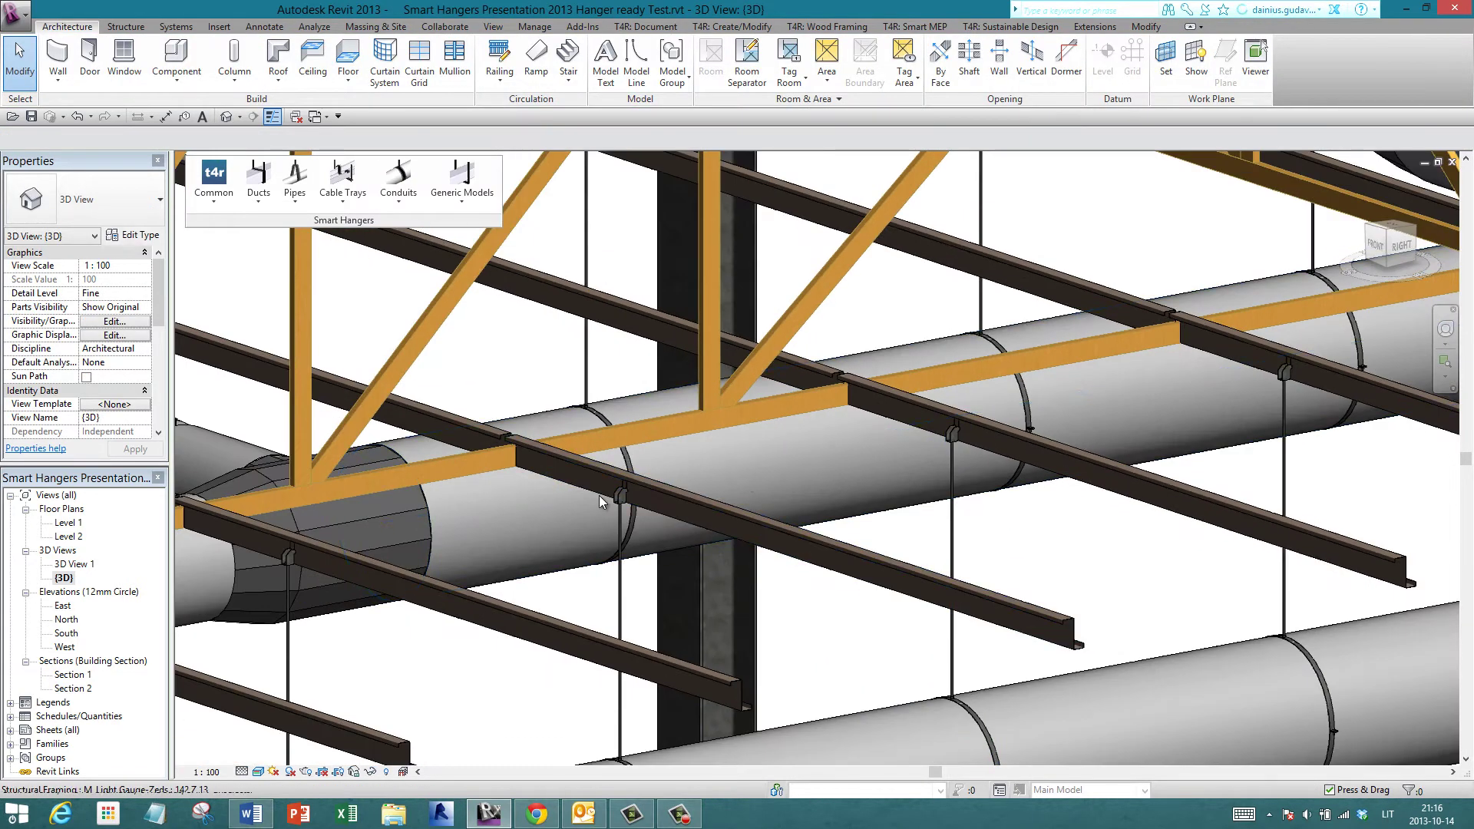
{"action": "scroll", "coordinate": [634, 501], "scroll_direction": "up", "scroll_amount": 6}
{"action": "left_click", "coordinate": [671, 487]}
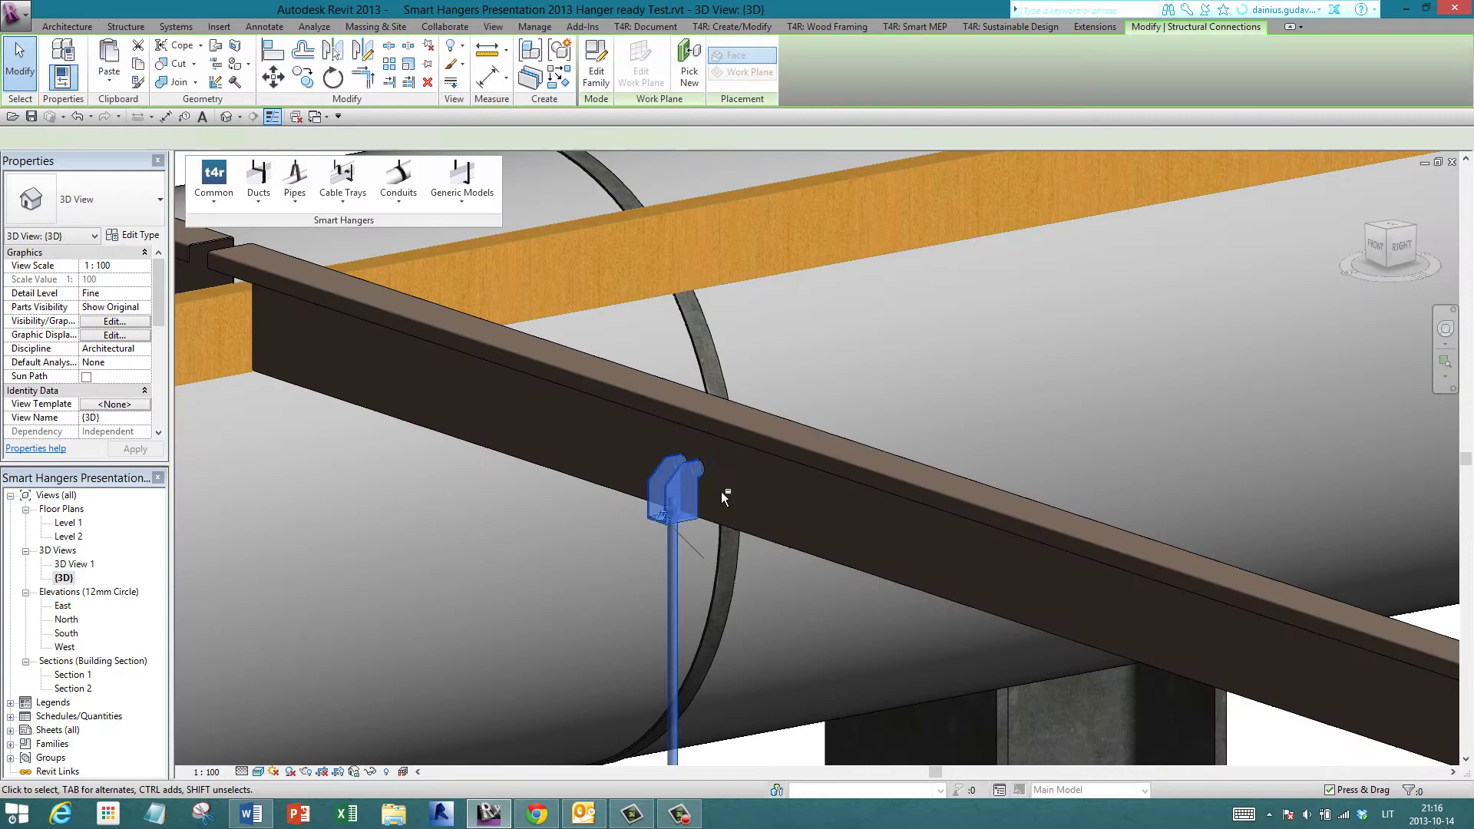
{"action": "middle_click_drag", "start_coordinate": [717, 493], "coordinate": [821, 498], "text": "shift"}
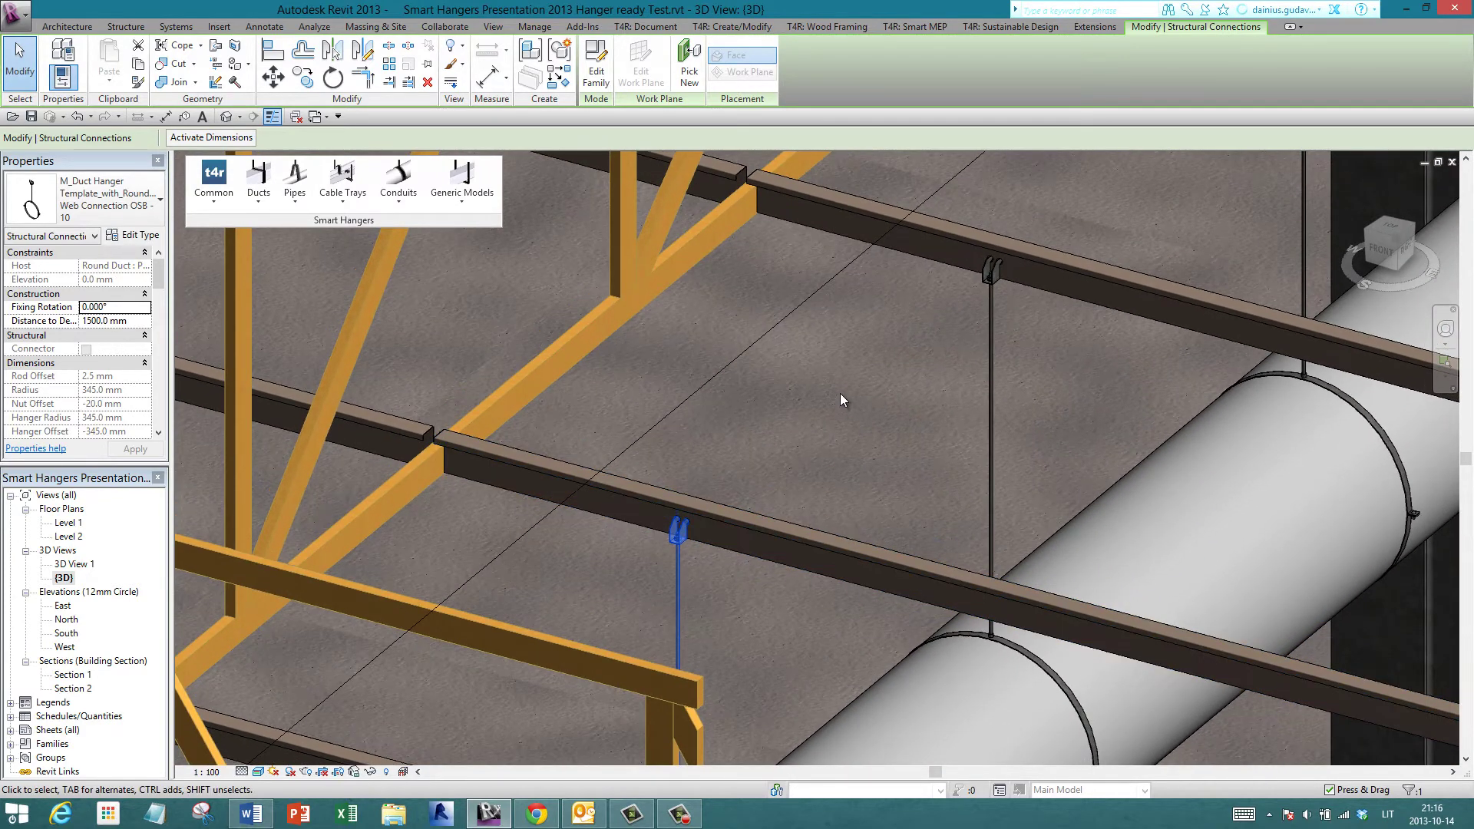
{"action": "middle_click_drag", "start_coordinate": [840, 393], "coordinate": [866, 396], "text": "shift"}
{"action": "middle_click_drag", "start_coordinate": [998, 370], "coordinate": [905, 423], "text": "shift"}
{"action": "scroll", "coordinate": [875, 439], "scroll_direction": "up", "scroll_amount": 8}
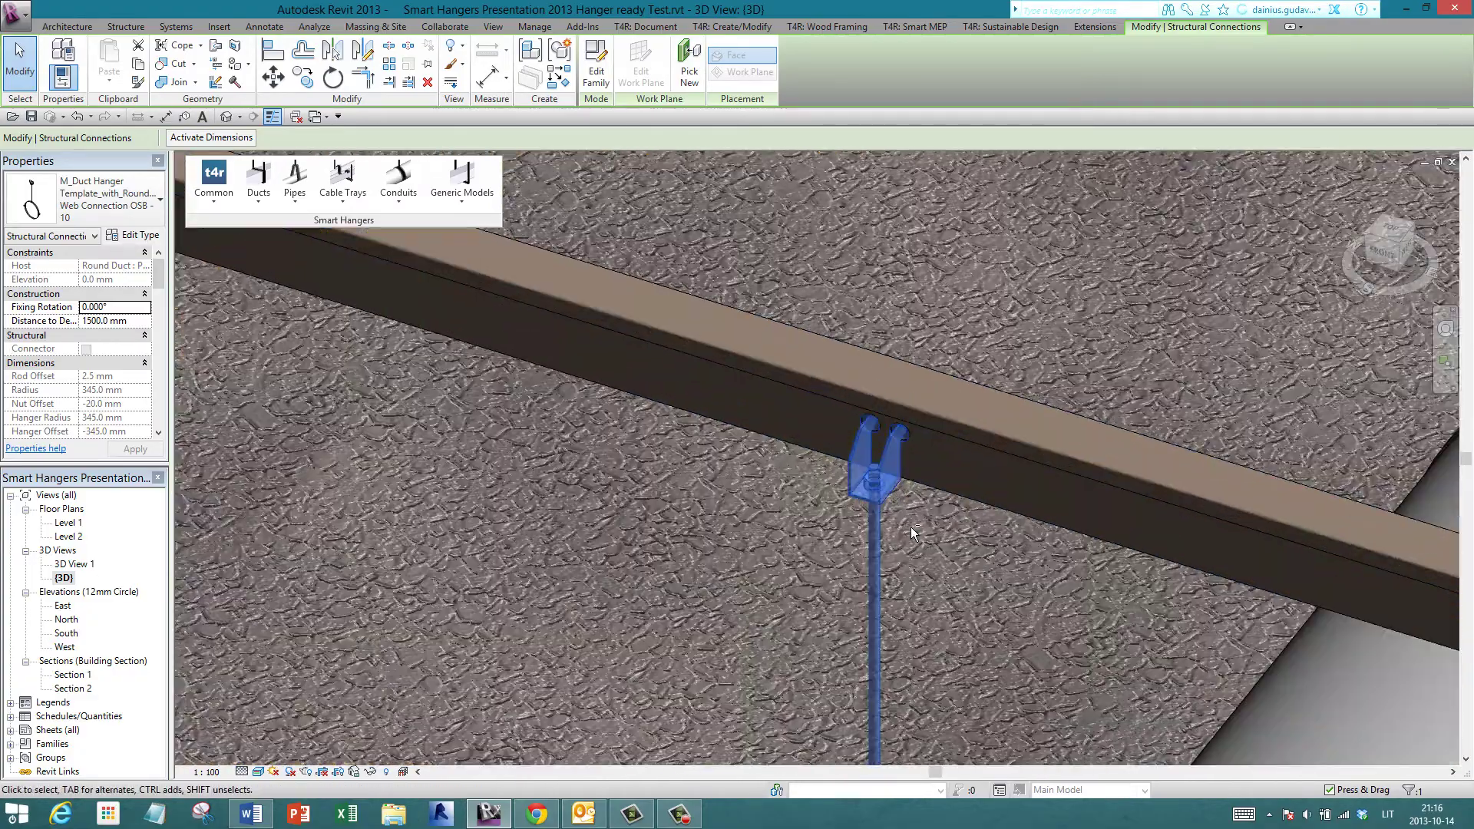
{"action": "middle_click_drag", "start_coordinate": [910, 526], "coordinate": [913, 430], "text": "shift"}
{"action": "scroll", "coordinate": [914, 330], "scroll_direction": "up", "scroll_amount": 6}
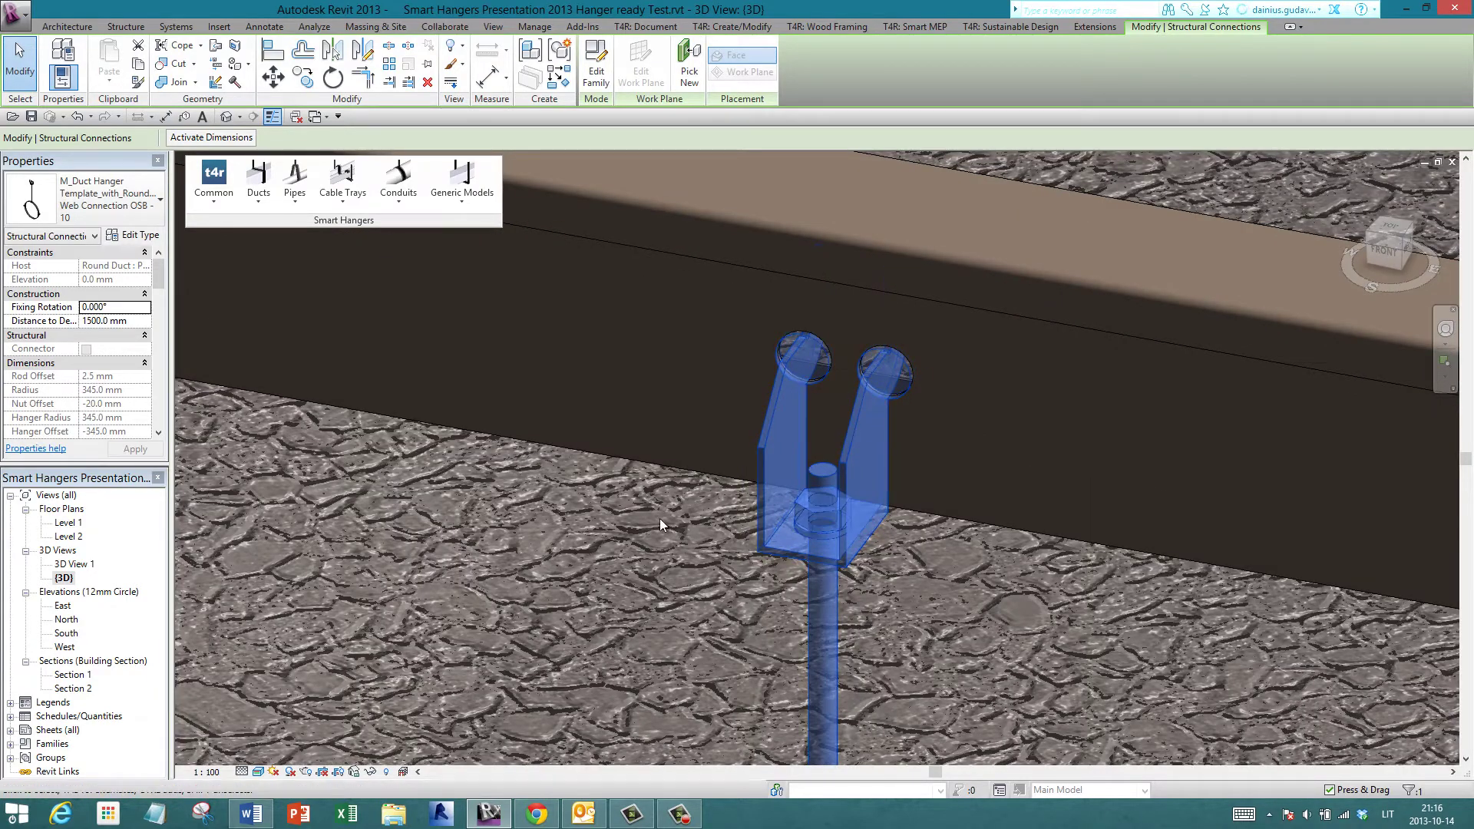
{"action": "left_click", "coordinate": [655, 550]}
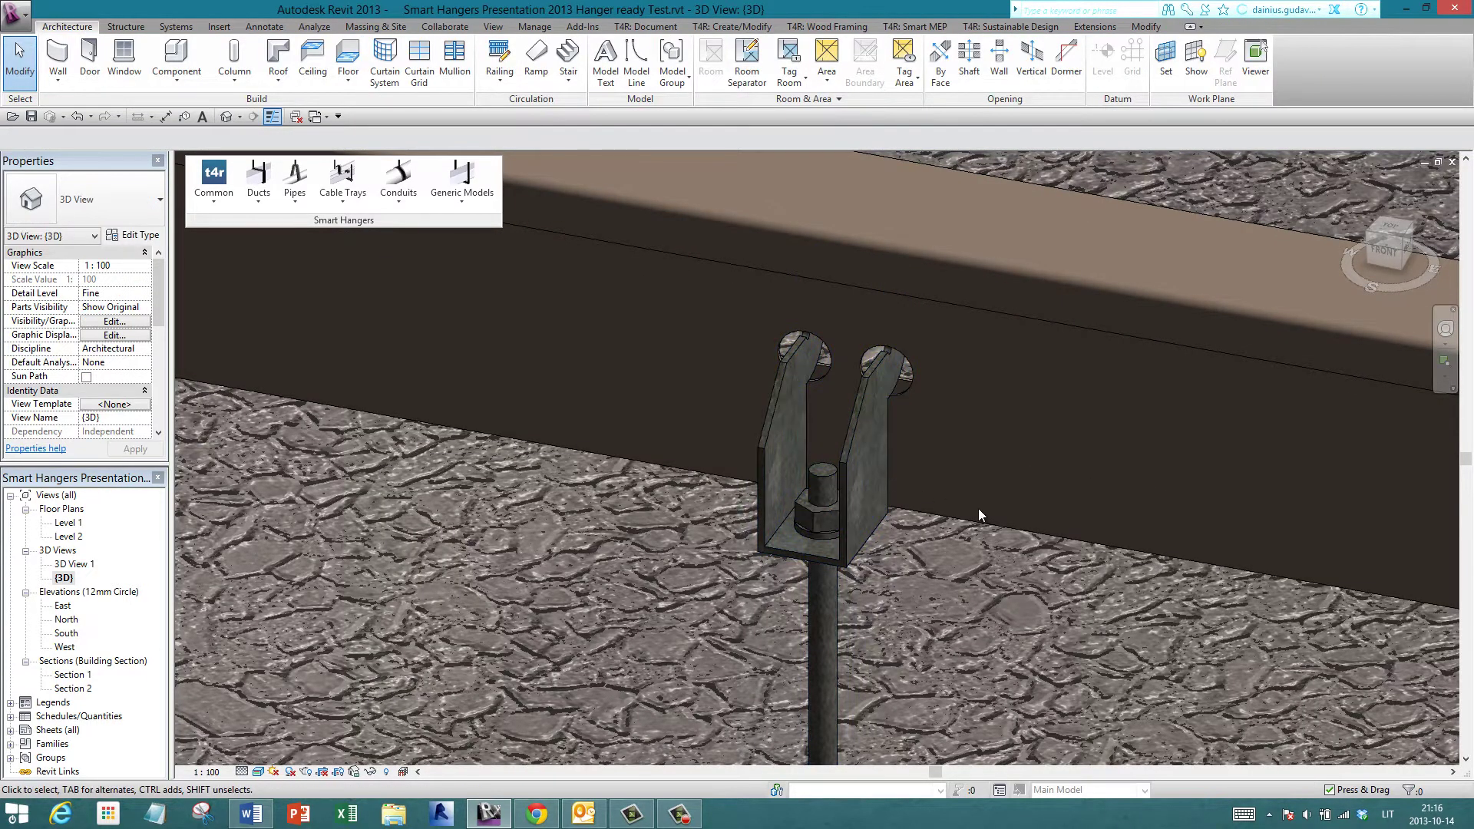
{"action": "scroll", "coordinate": [969, 500], "scroll_direction": "down", "scroll_amount": 8}
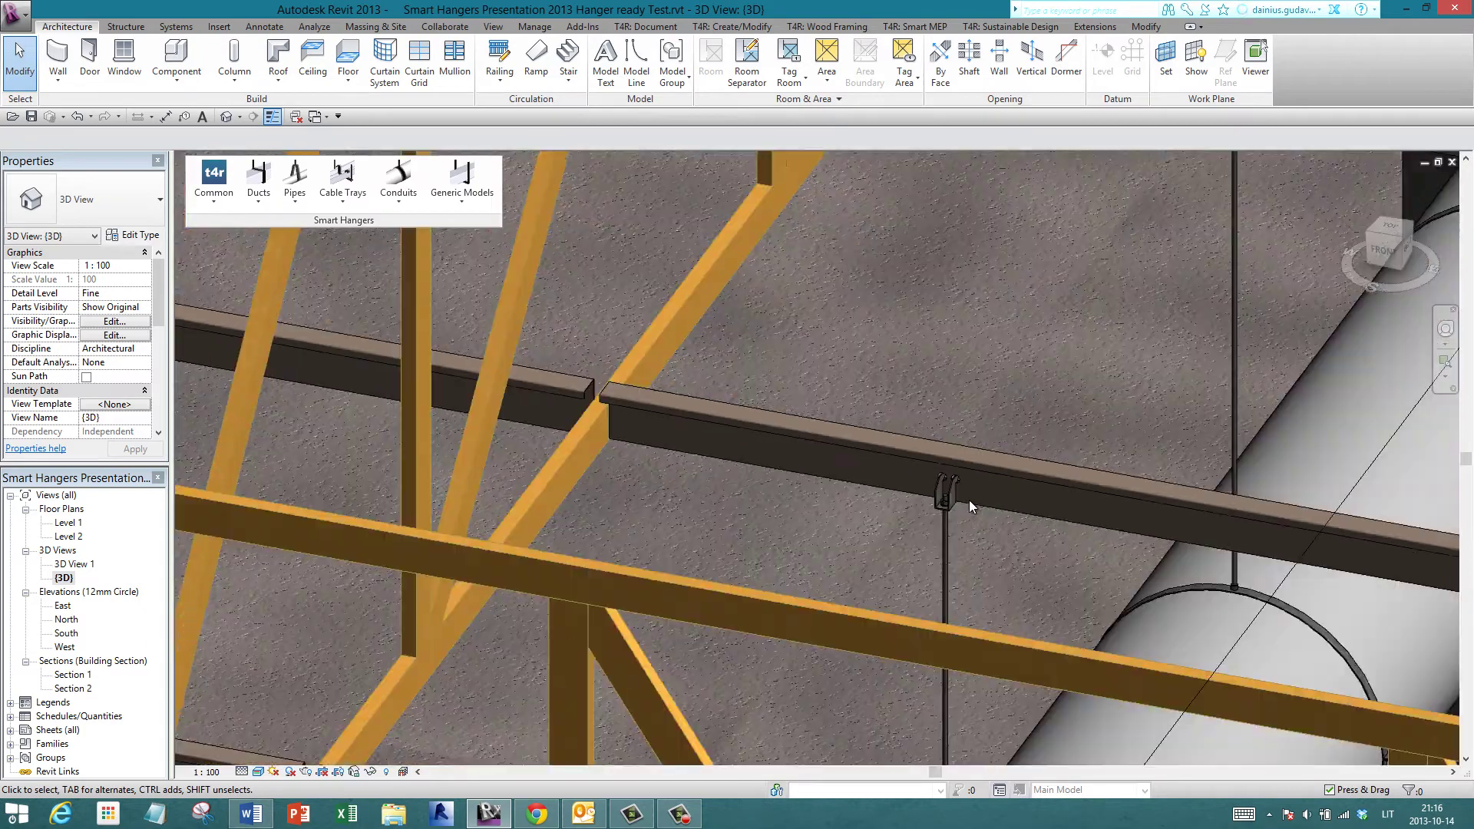
{"action": "middle_click_drag", "start_coordinate": [969, 500], "coordinate": [695, 528], "text": "shift"}
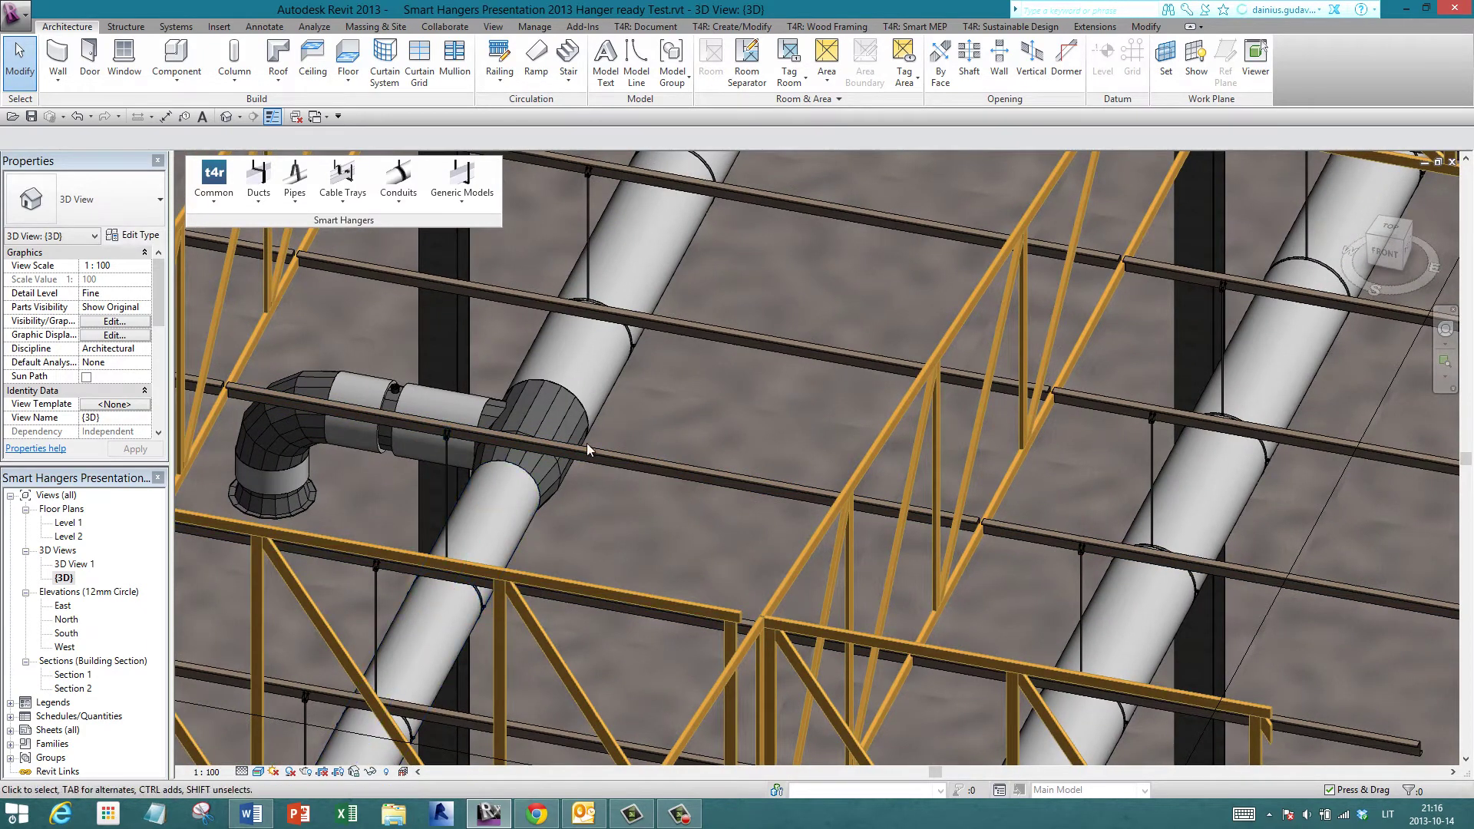
- Select the 860 mm horizontal duct running along the wall and start inserting horizontal duct supports on it
{"action": "middle_click_drag", "start_coordinate": [651, 274], "coordinate": [883, 392], "text": "shift"}
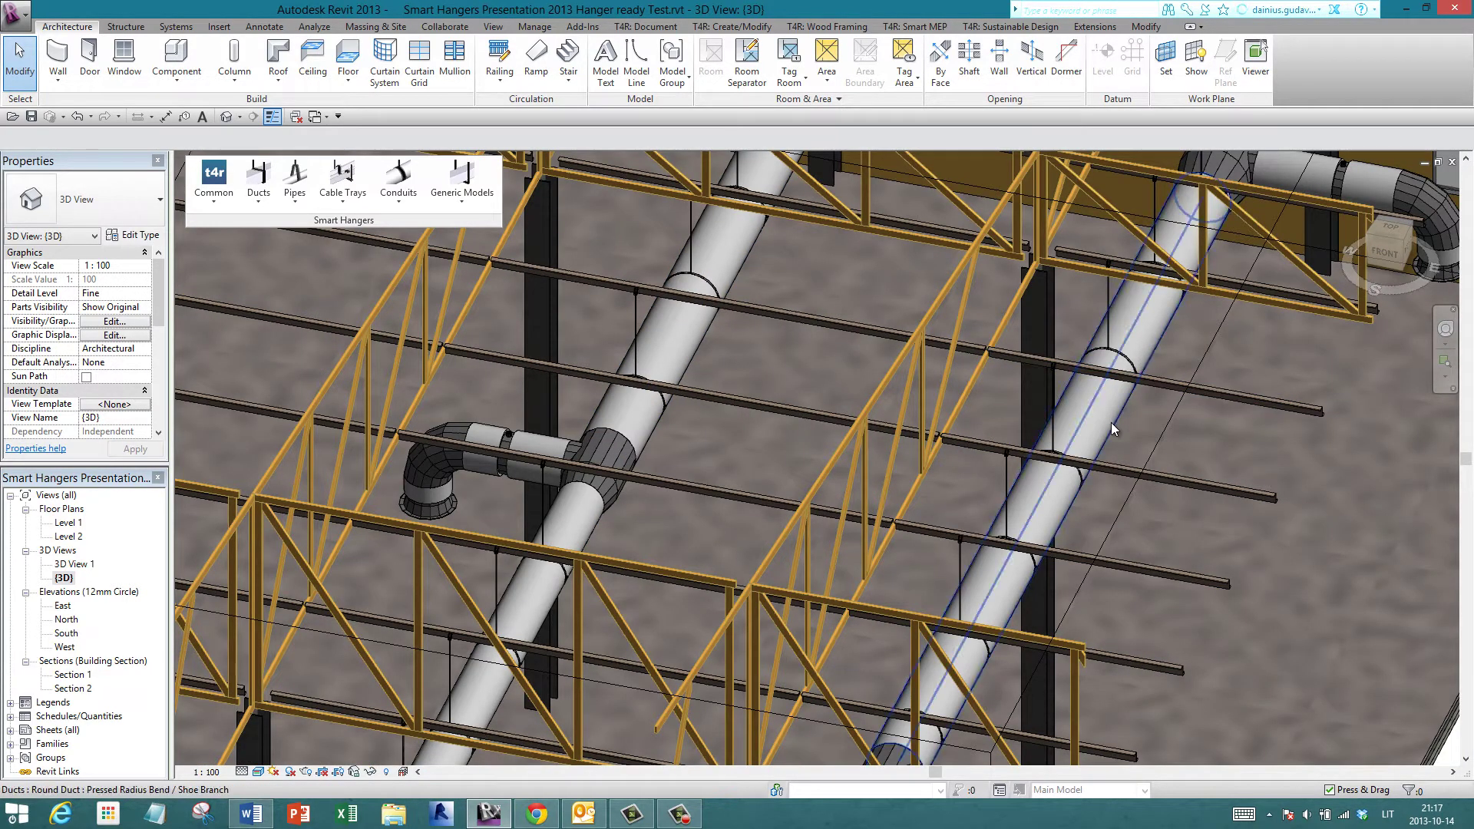
{"action": "middle_click_drag", "start_coordinate": [776, 410], "coordinate": [930, 443], "text": "shift"}
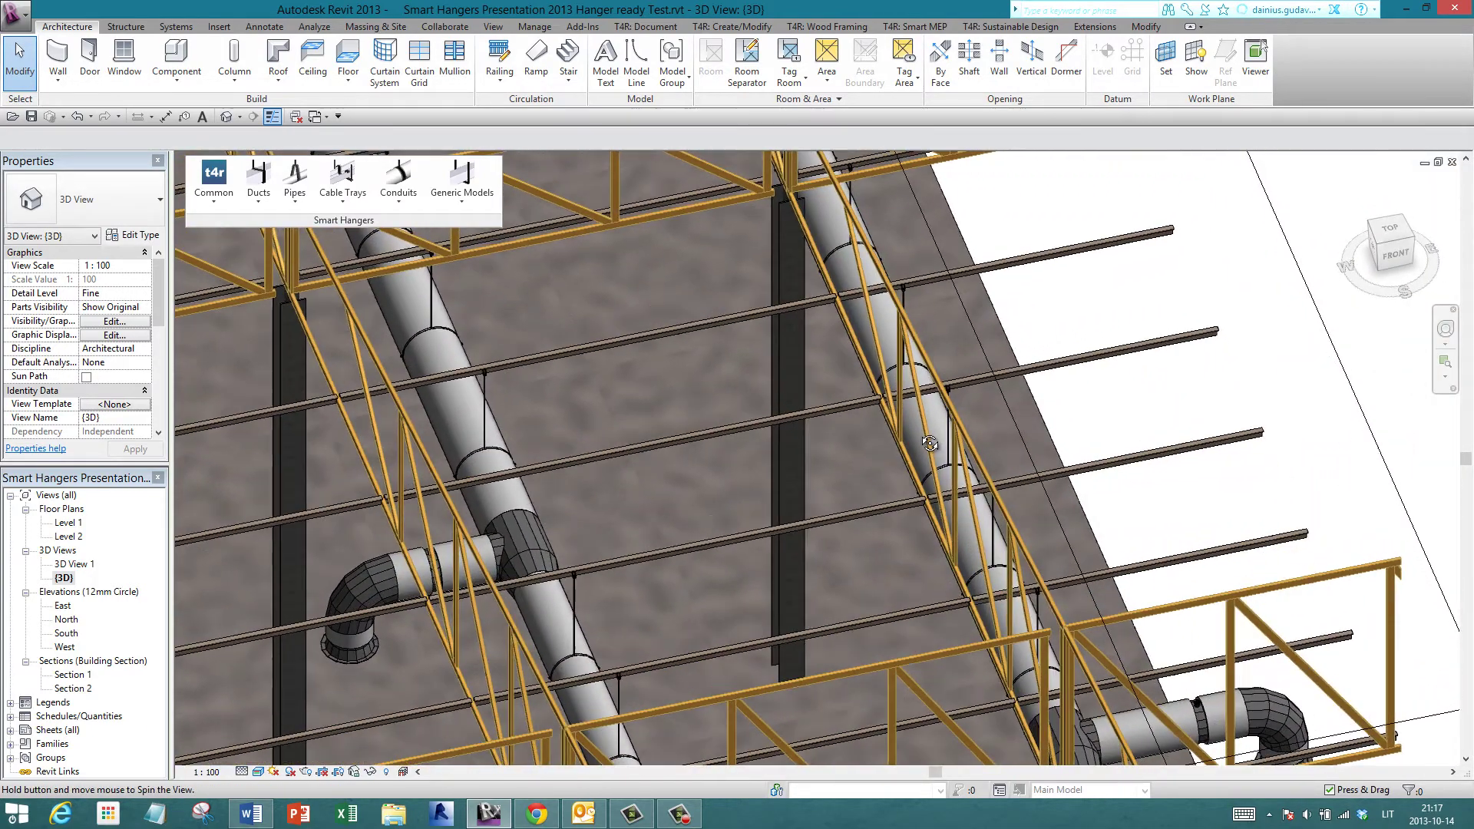
{"action": "middle_click_drag", "start_coordinate": [660, 411], "coordinate": [946, 446]}
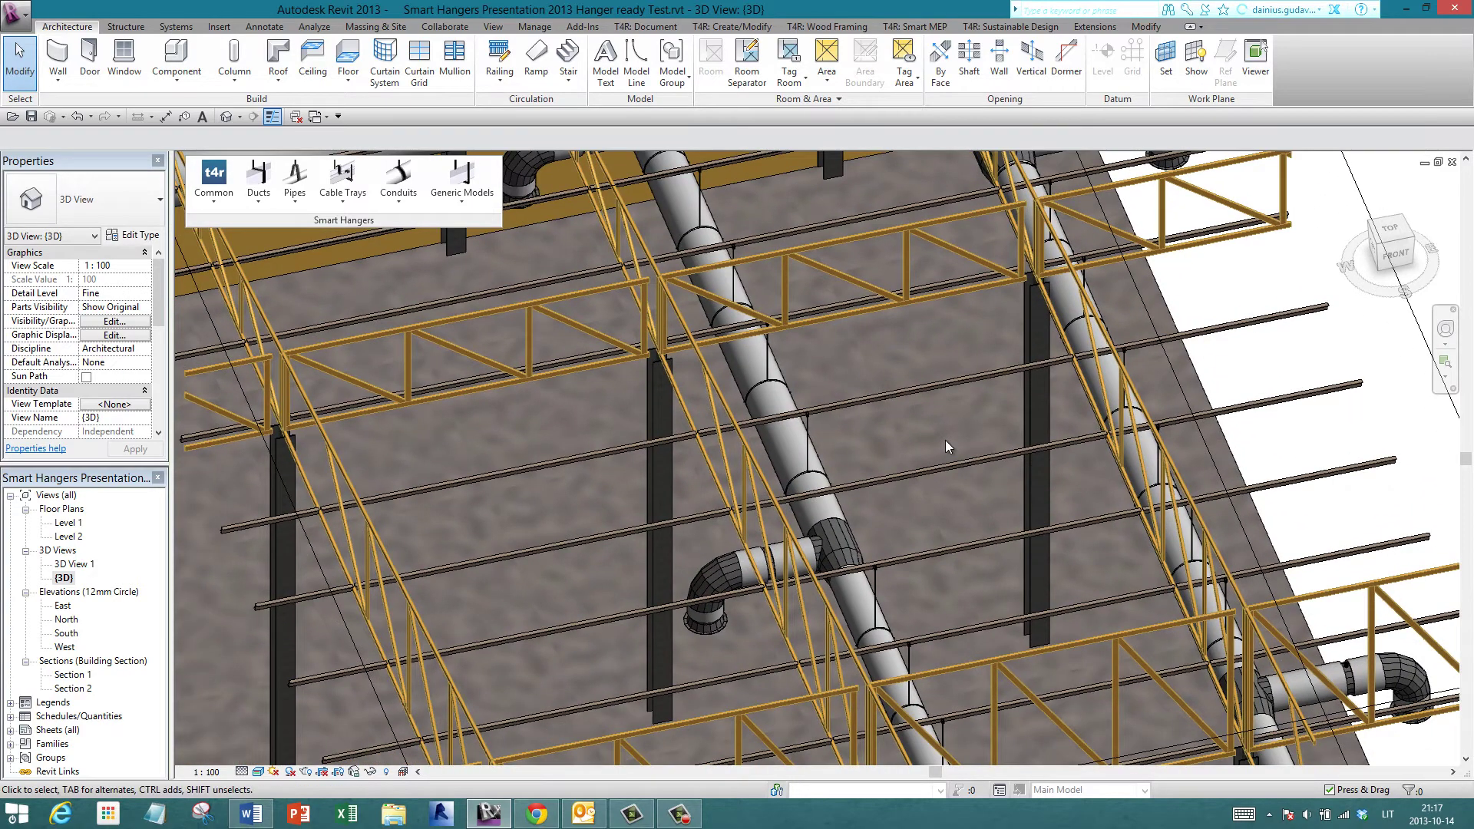
{"action": "scroll", "coordinate": [946, 440], "scroll_direction": "down", "scroll_amount": 2}
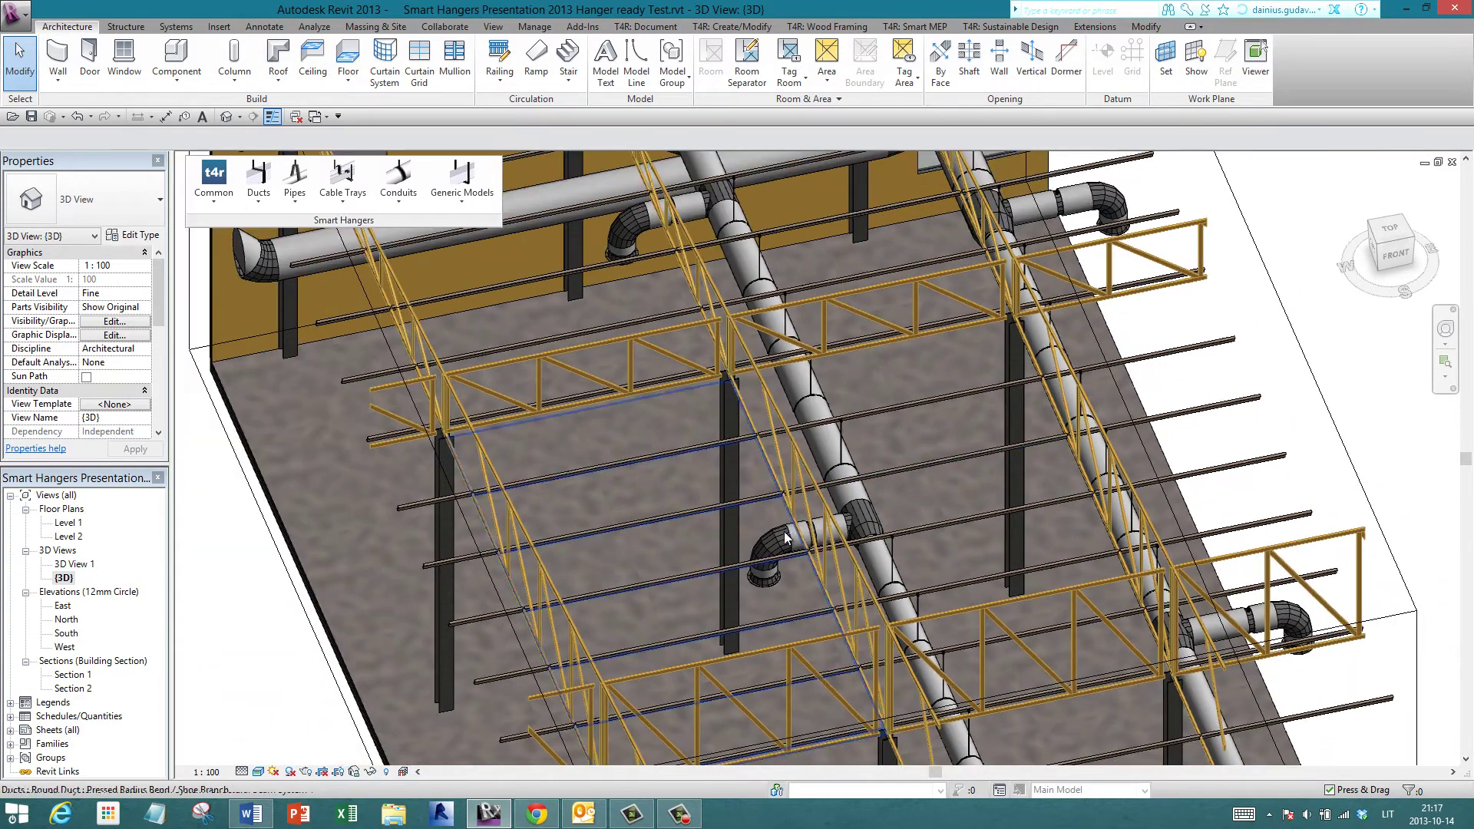
{"action": "middle_click_drag", "start_coordinate": [776, 548], "coordinate": [955, 539], "text": "shift"}
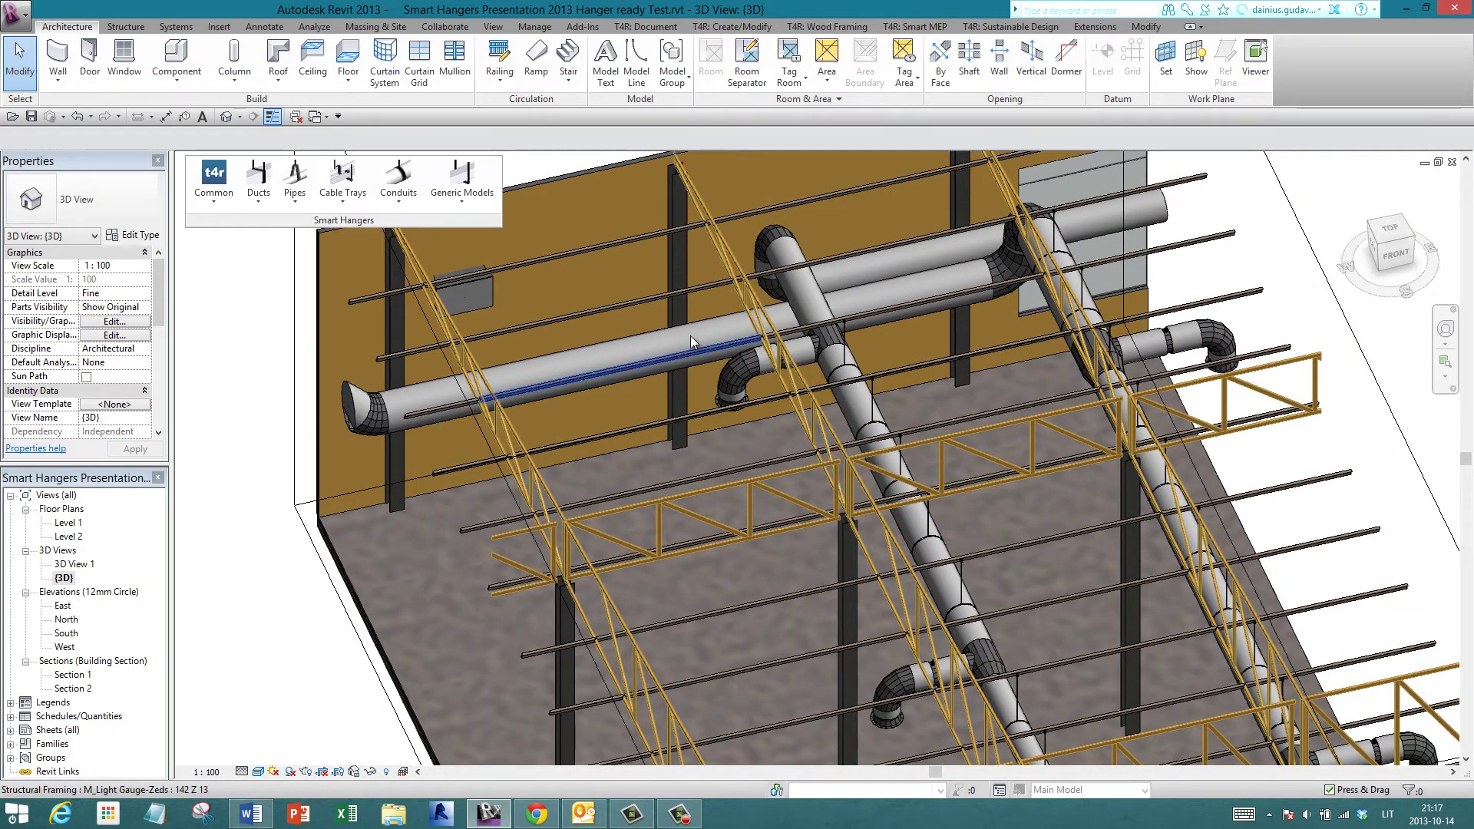
{"action": "left_click", "coordinate": [646, 335]}
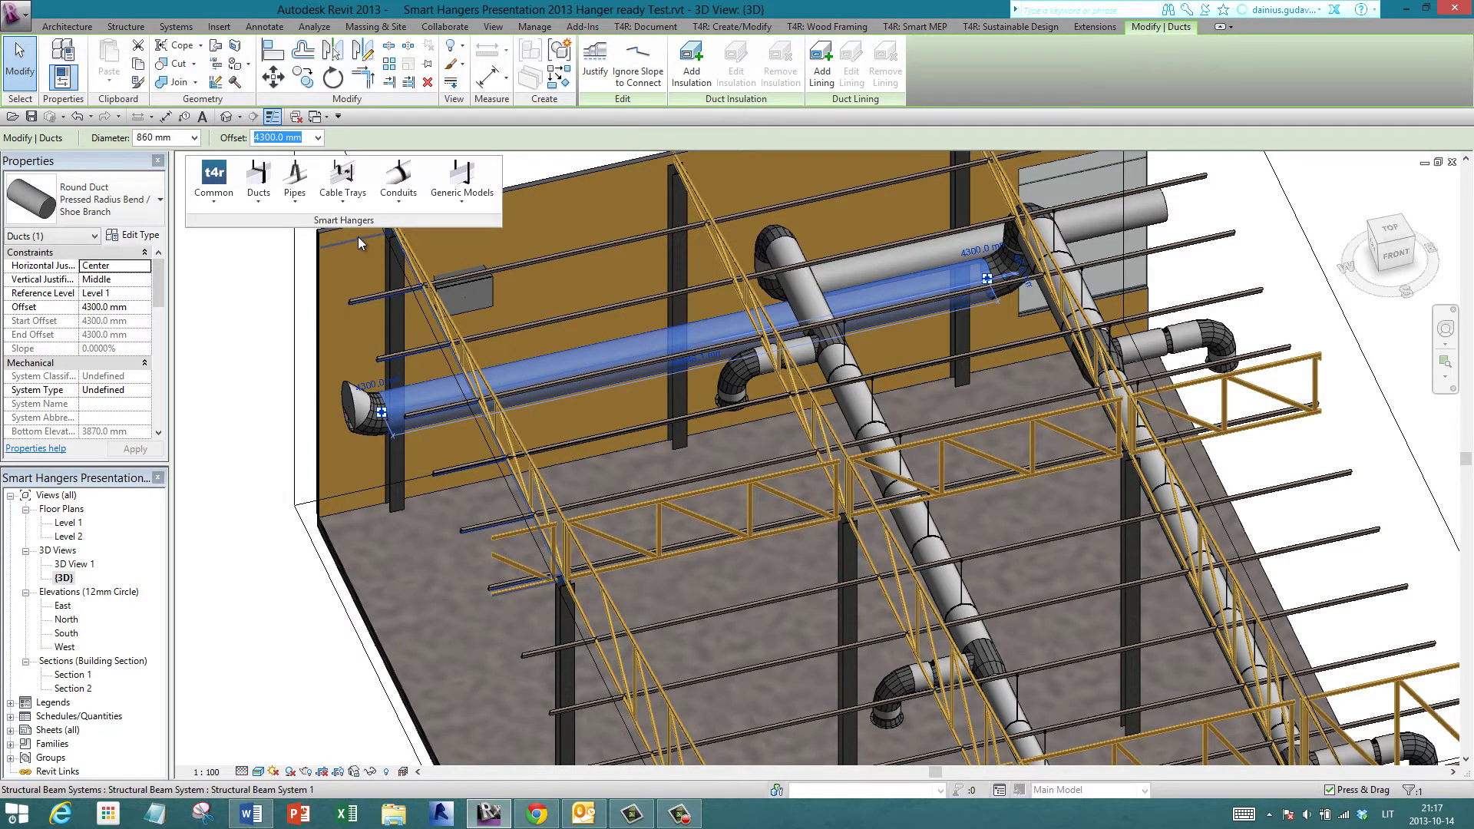
{"action": "left_click", "coordinate": [258, 196]}
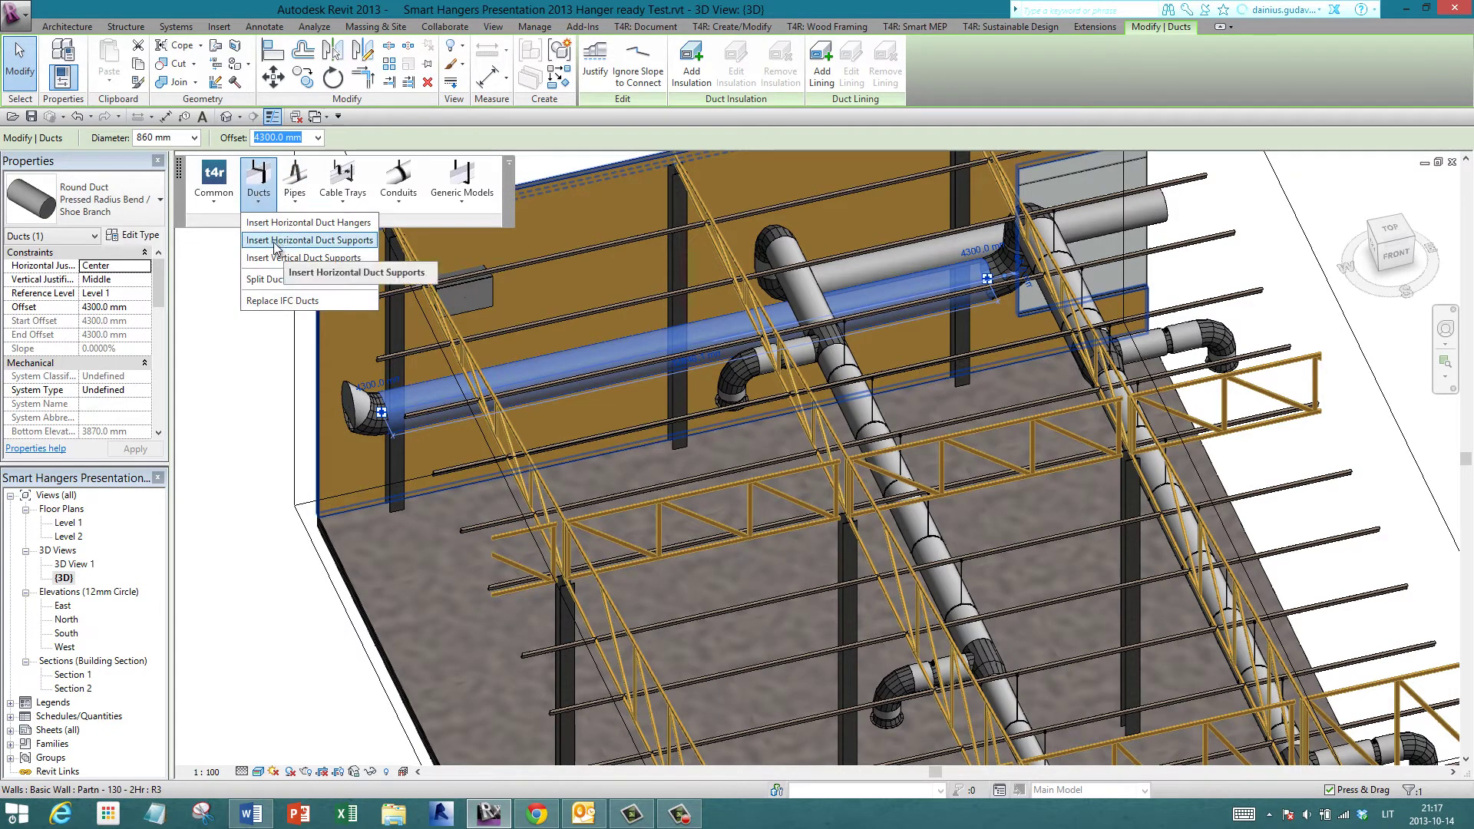
{"action": "left_click", "coordinate": [341, 241]}
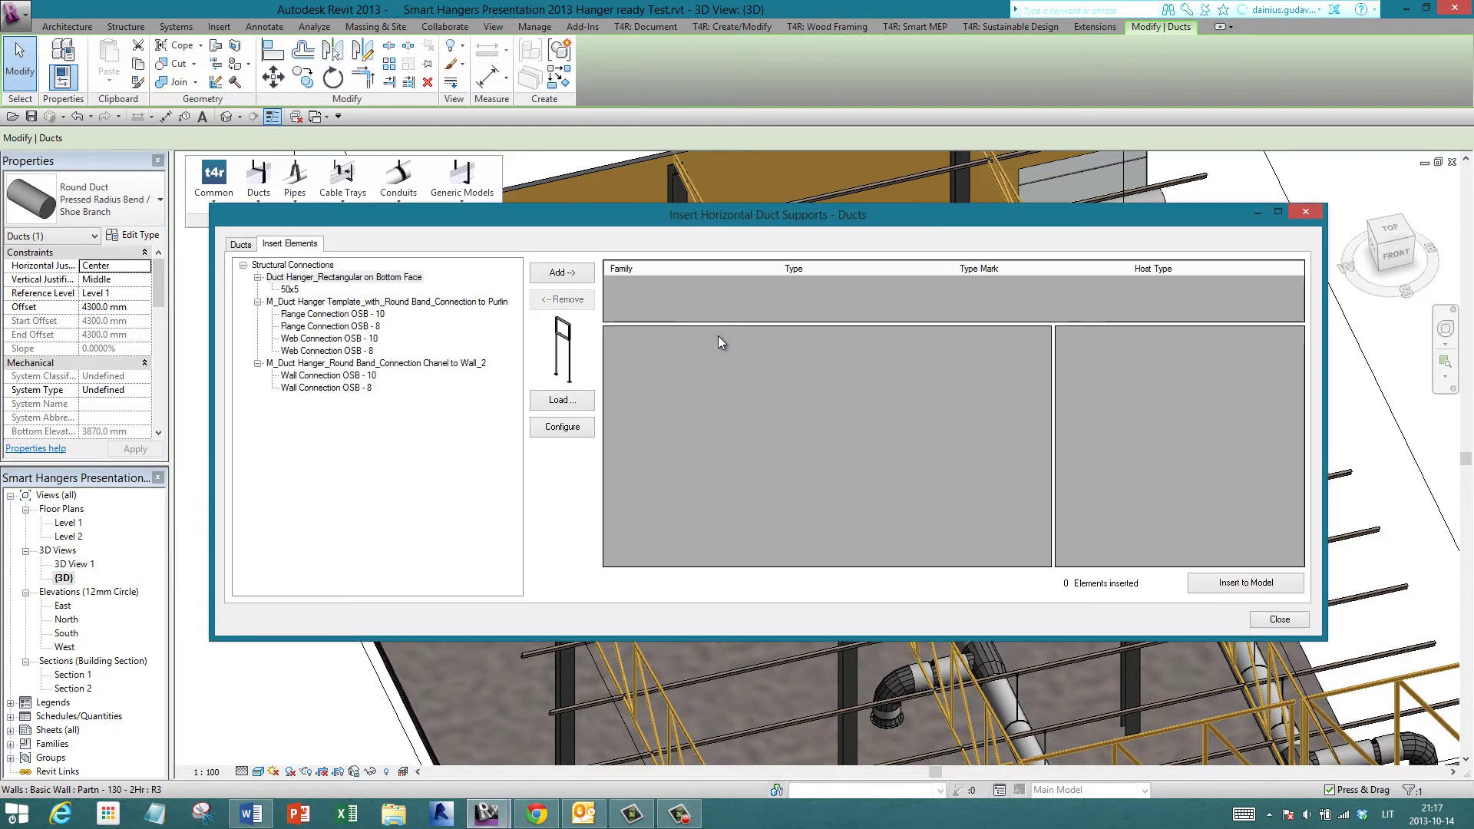
- Add Wall Connection OSB - 10 from M_Duct Hanger_Round Band_Connection Chanel to Wall_2, insert the horizontal supports with the fixed-number rule and close the dialog
{"action": "left_click", "coordinate": [334, 314]}
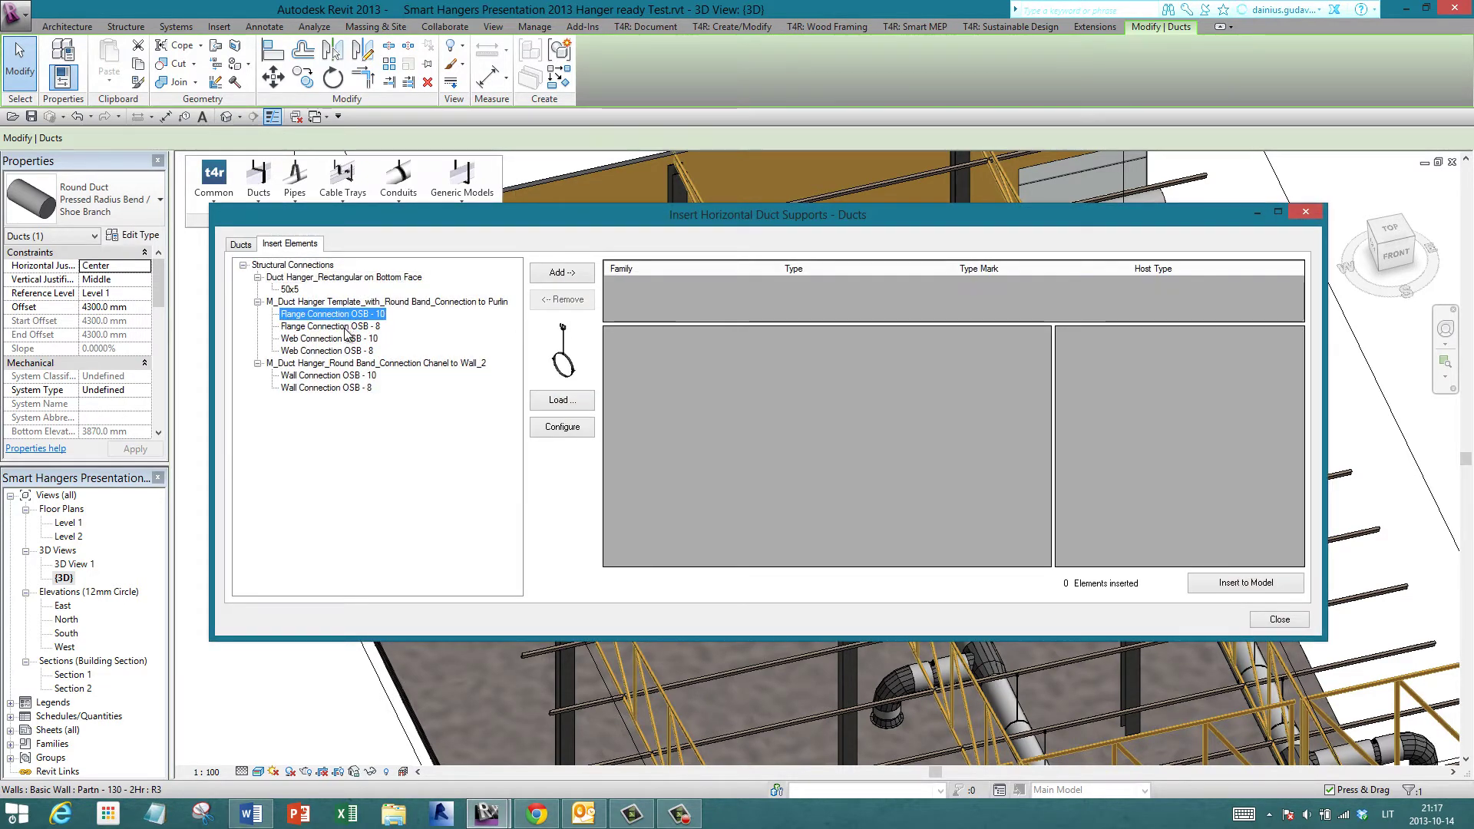
{"action": "left_click", "coordinate": [343, 376]}
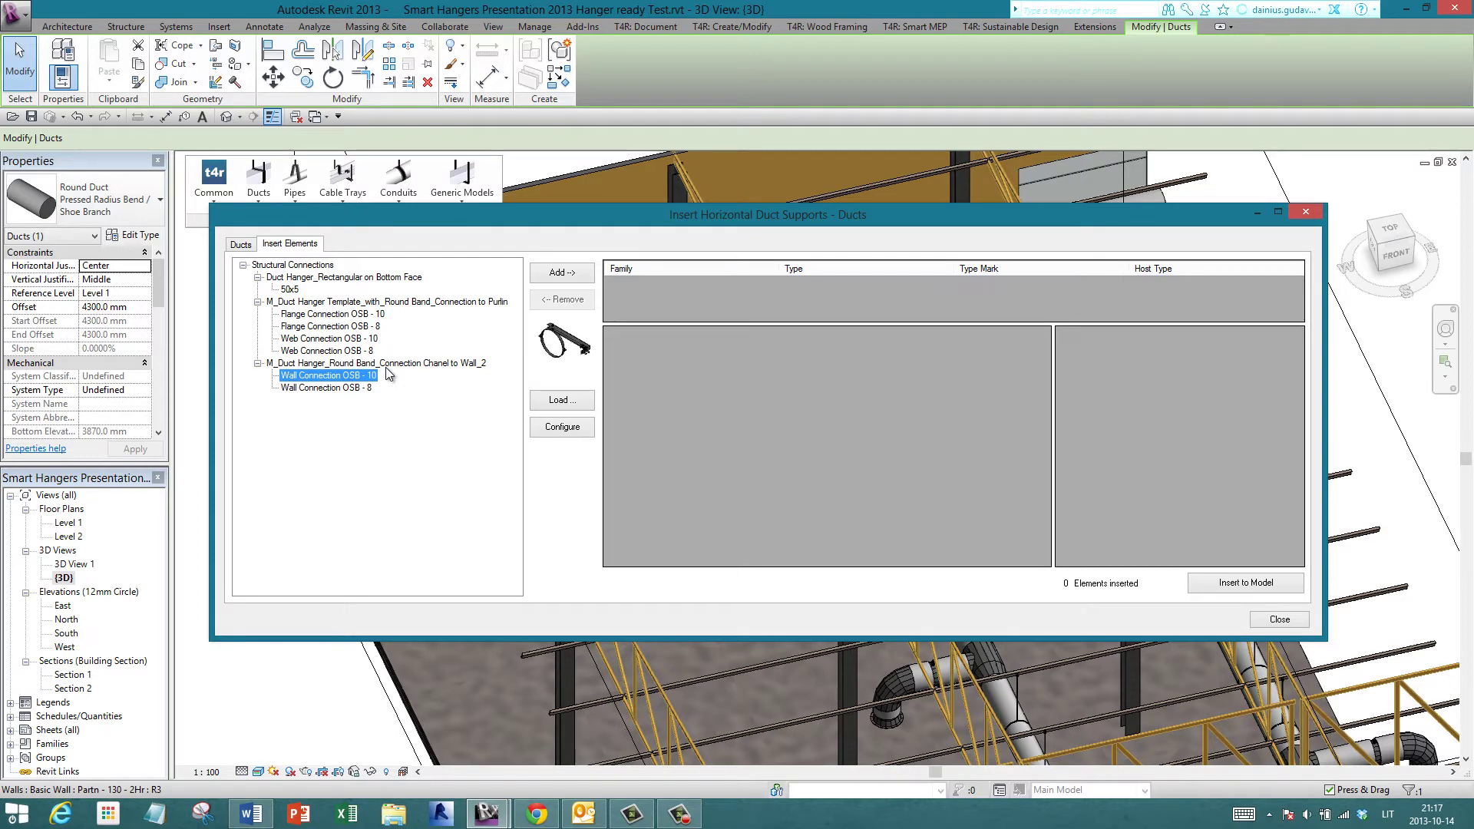
{"action": "left_click", "coordinate": [342, 314]}
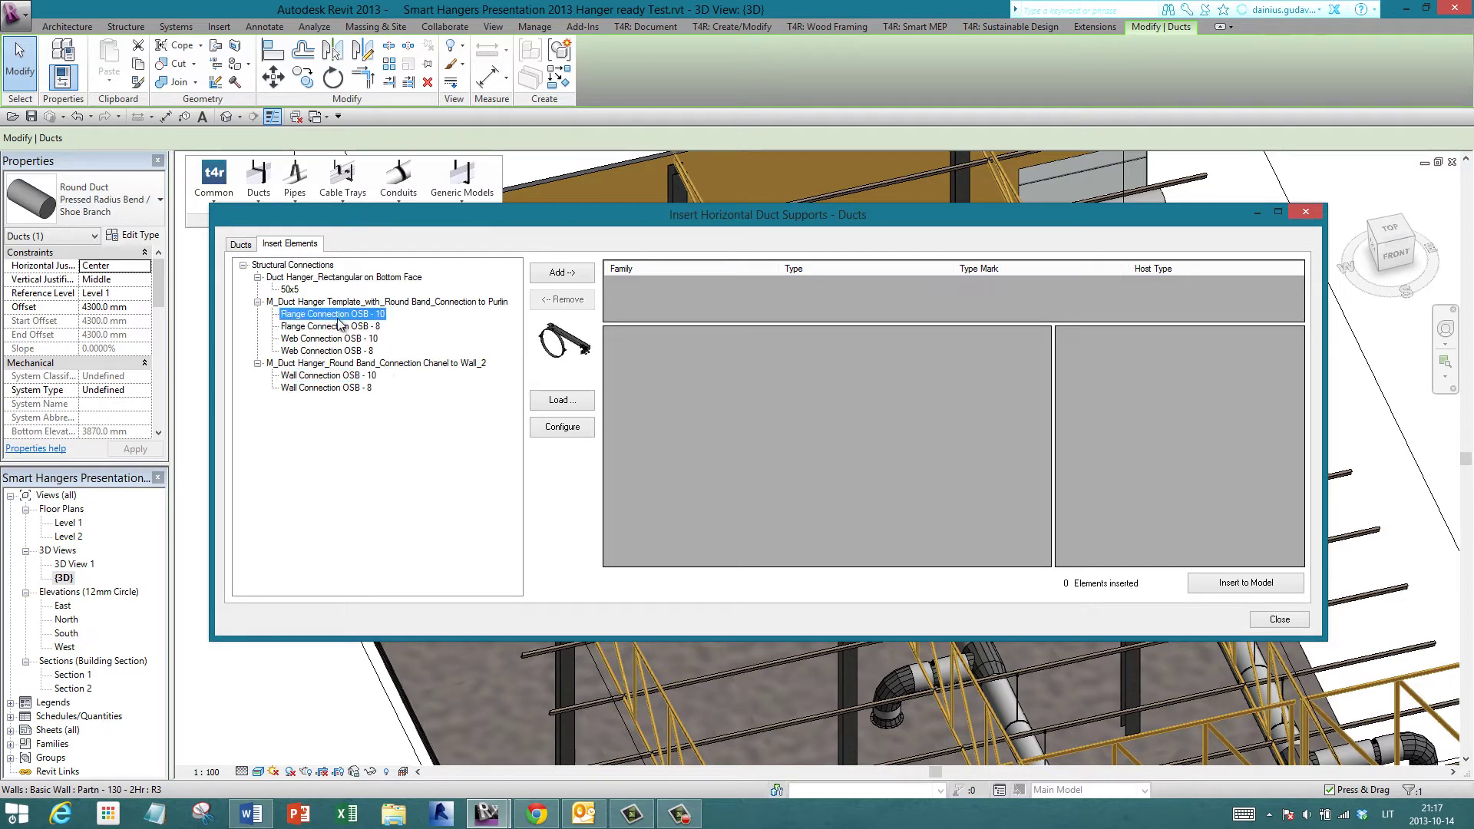
{"action": "left_click", "coordinate": [336, 376]}
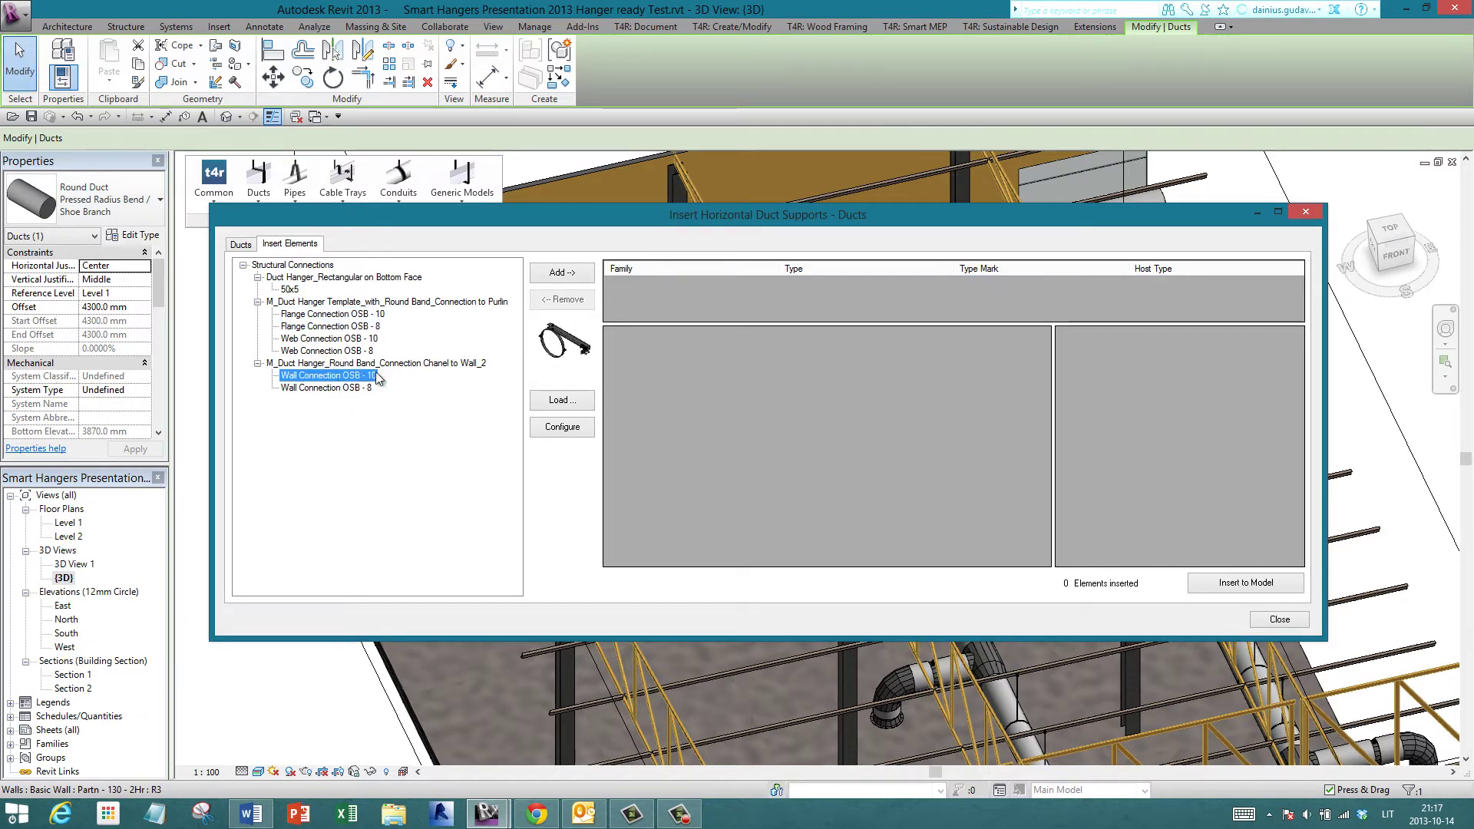
{"action": "left_click", "coordinate": [558, 273]}
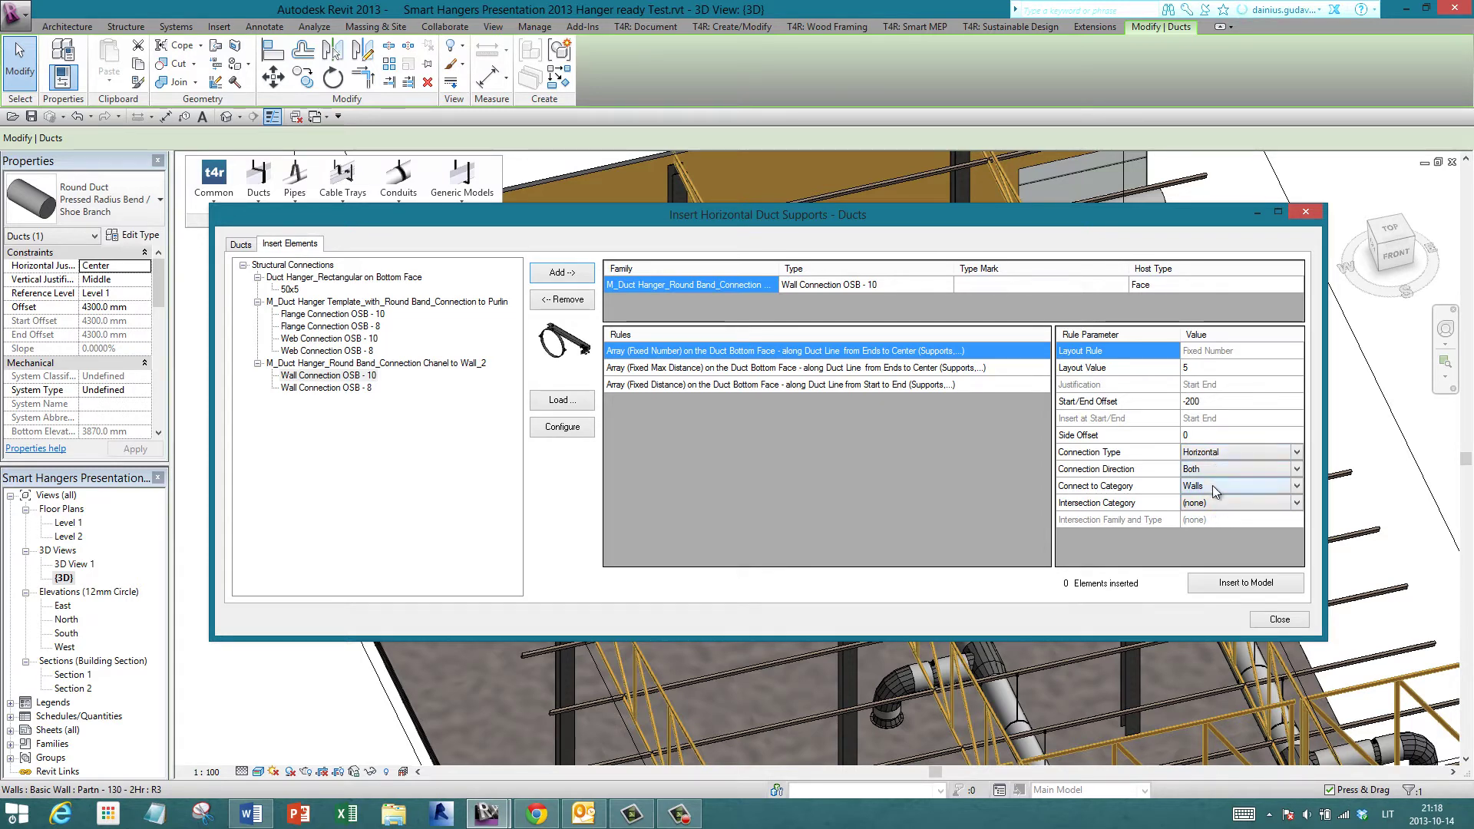
{"action": "left_click", "coordinate": [1228, 585]}
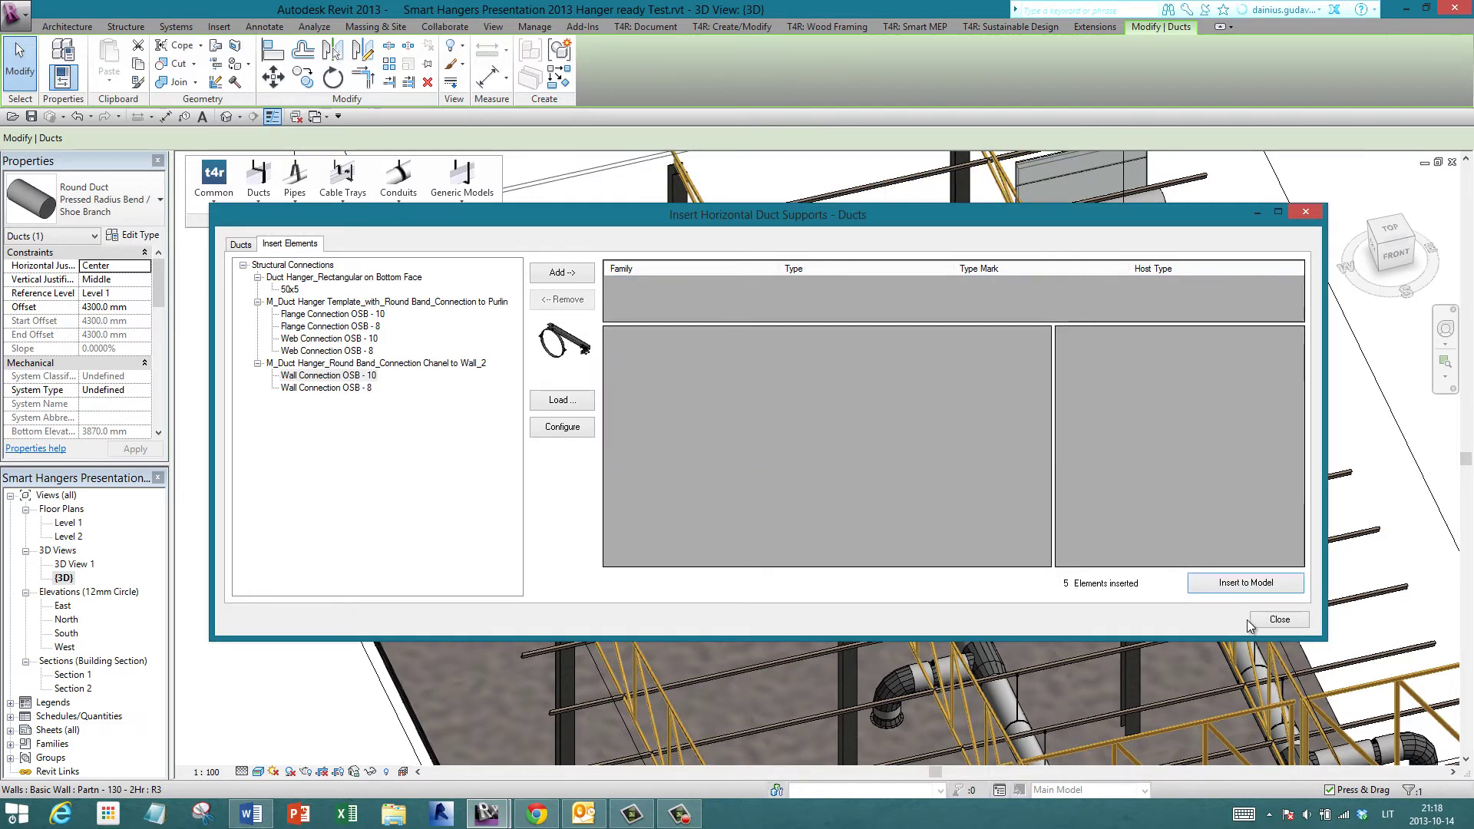
{"action": "left_click", "coordinate": [1277, 621]}
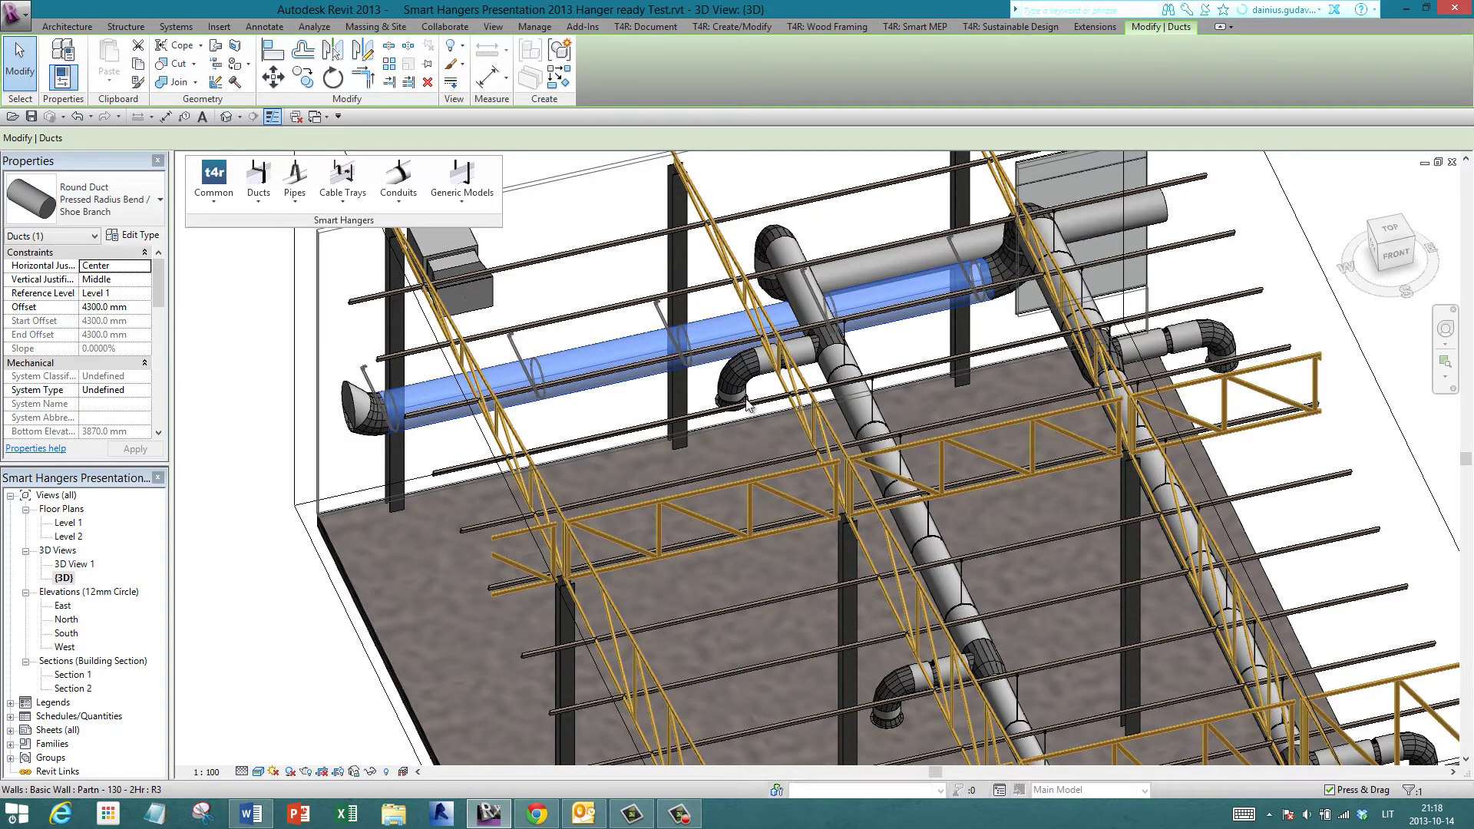
- Inspect how one support's channel and bolted bracket attach to the wall, and review the supports along the horizontal duct
{"action": "left_click", "coordinate": [629, 315]}
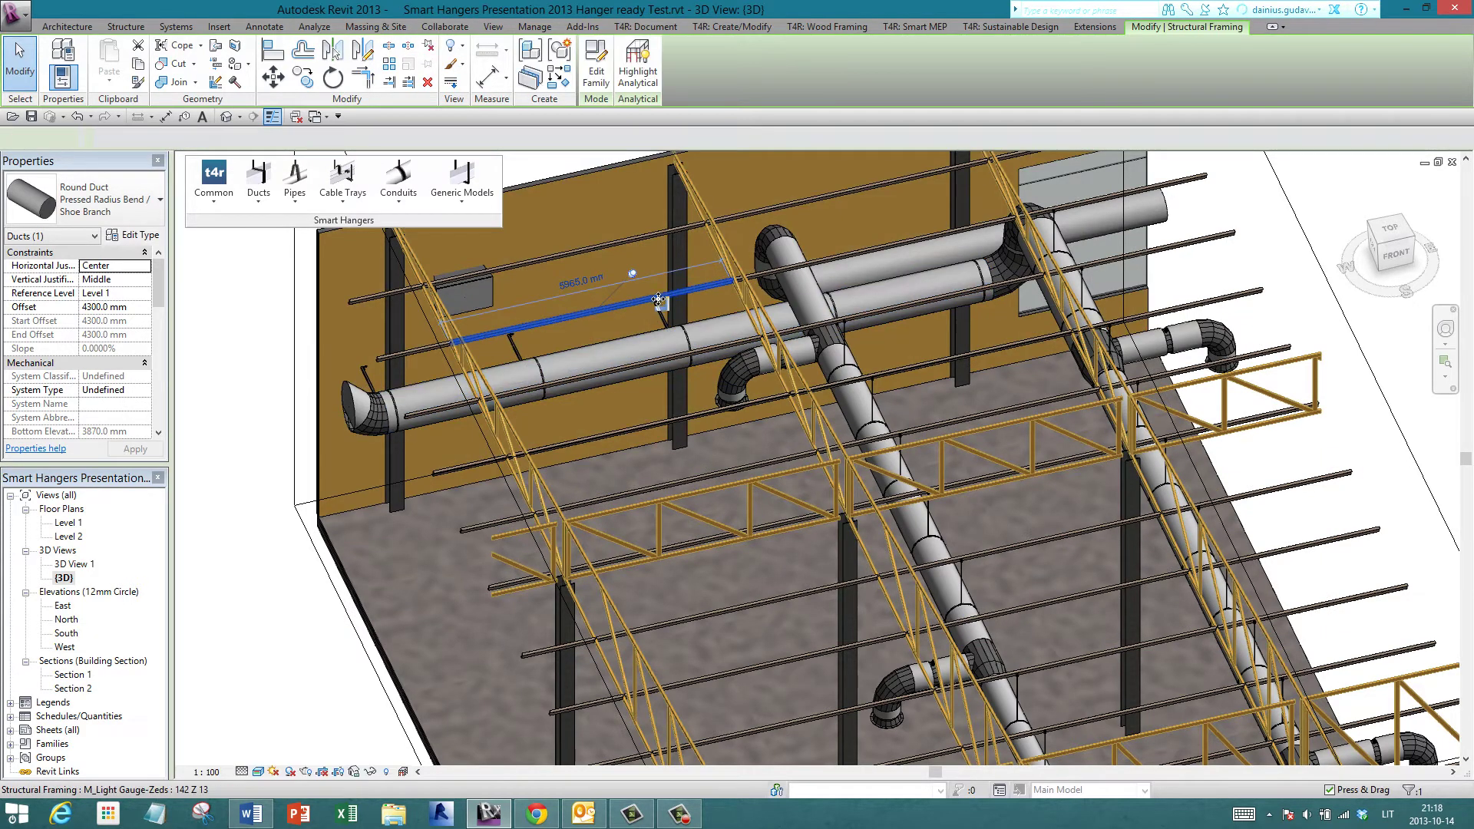
{"action": "scroll", "coordinate": [664, 327], "scroll_direction": "up", "scroll_amount": 5}
{"action": "left_click", "coordinate": [675, 339]}
{"action": "scroll", "coordinate": [666, 326], "scroll_direction": "up", "scroll_amount": 5}
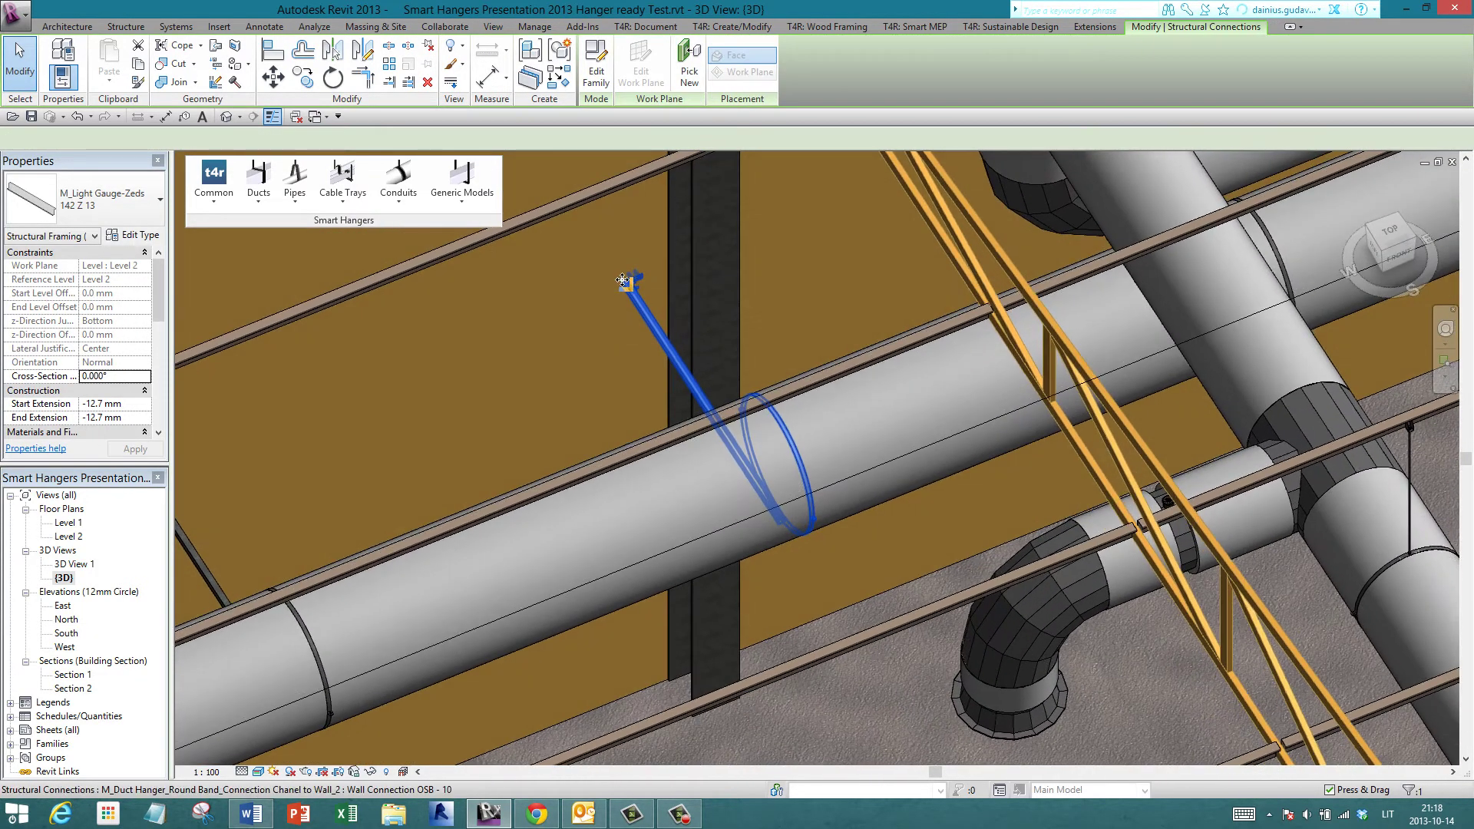
{"action": "scroll", "coordinate": [652, 253], "scroll_direction": "up", "scroll_amount": 5}
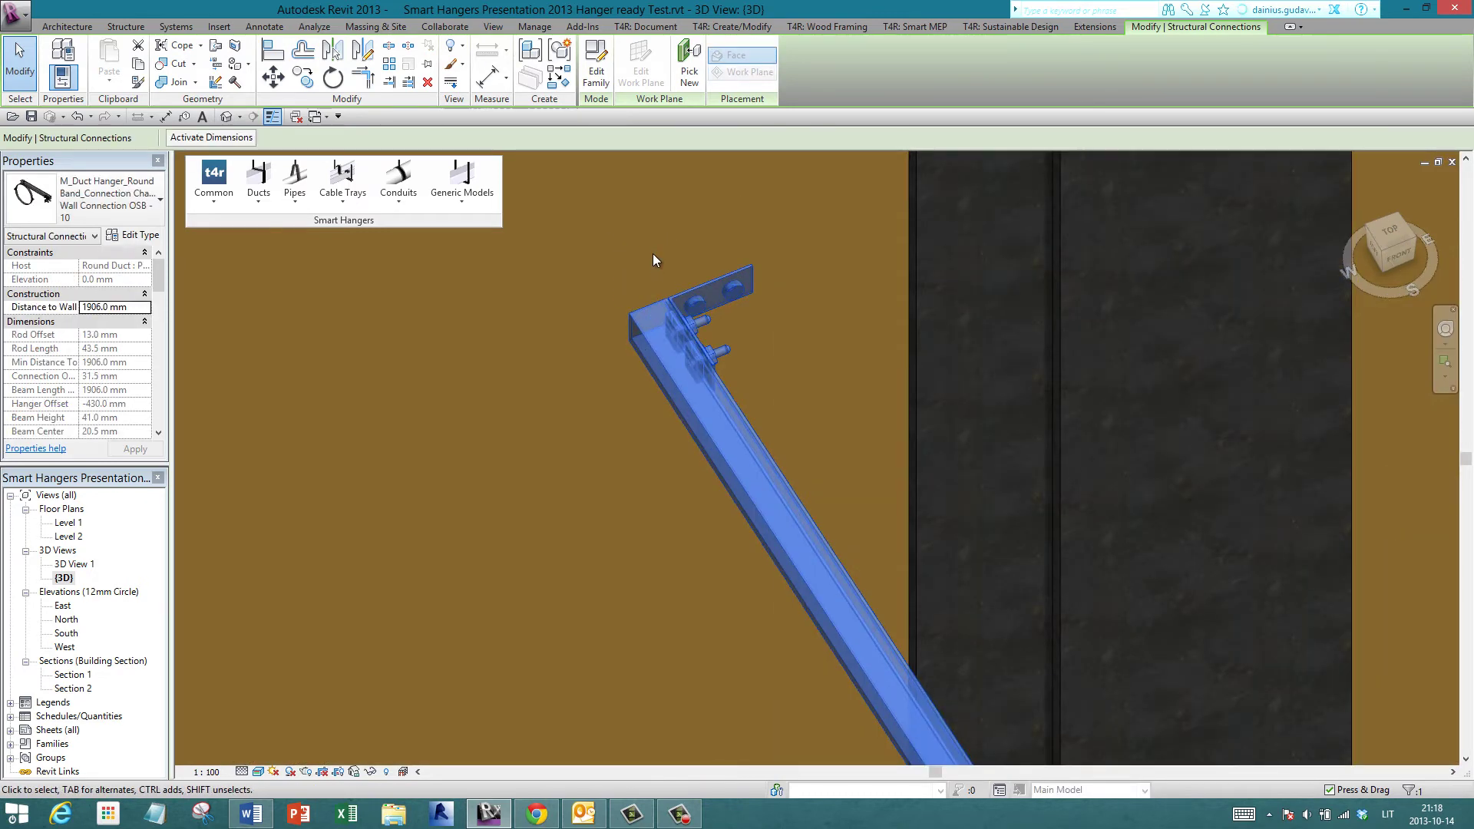
{"action": "left_click", "coordinate": [854, 416]}
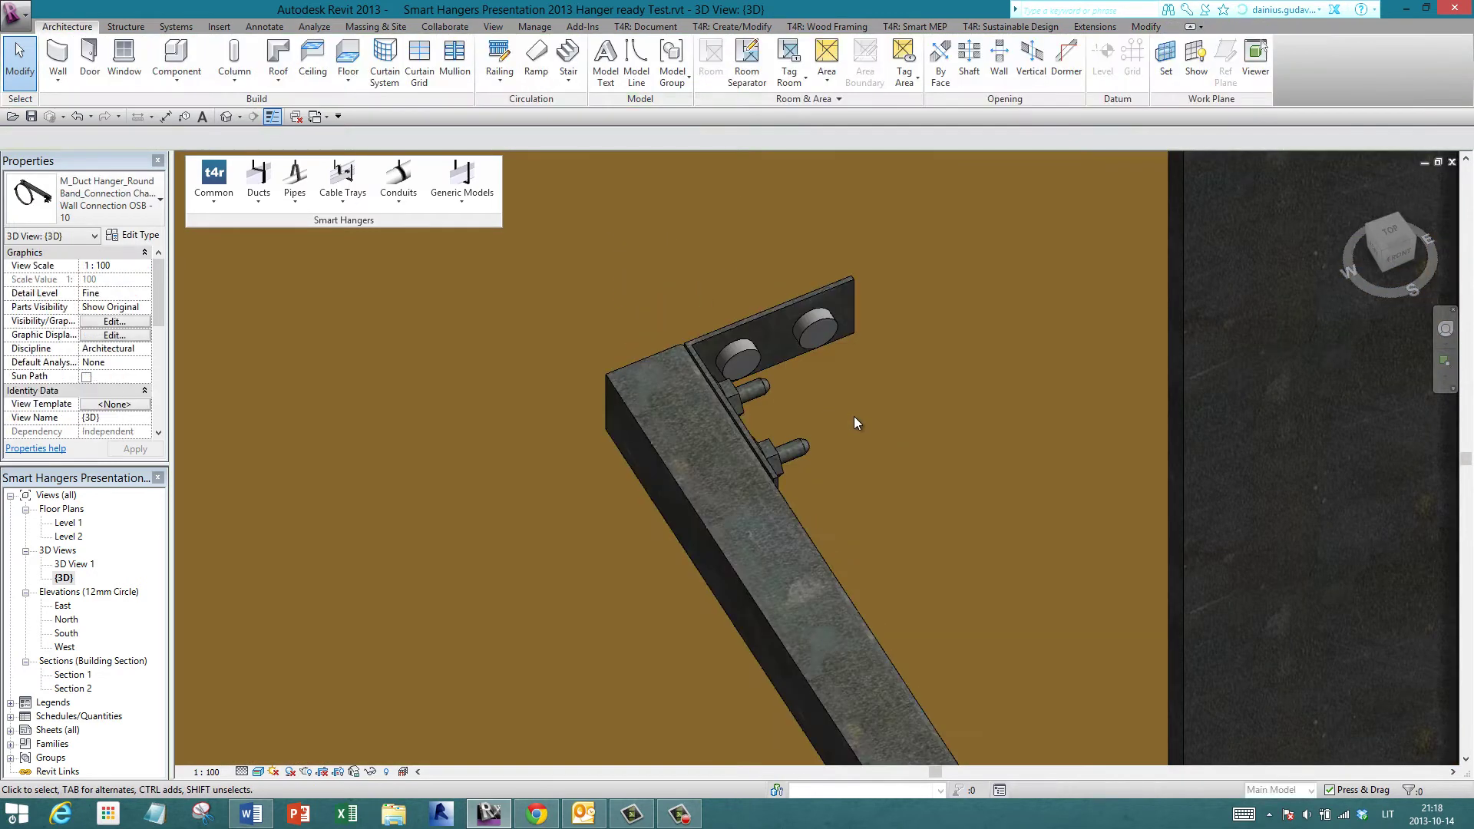
{"action": "scroll", "coordinate": [853, 418], "scroll_direction": "down", "scroll_amount": 6}
{"action": "scroll", "coordinate": [978, 500], "scroll_direction": "down", "scroll_amount": 8}
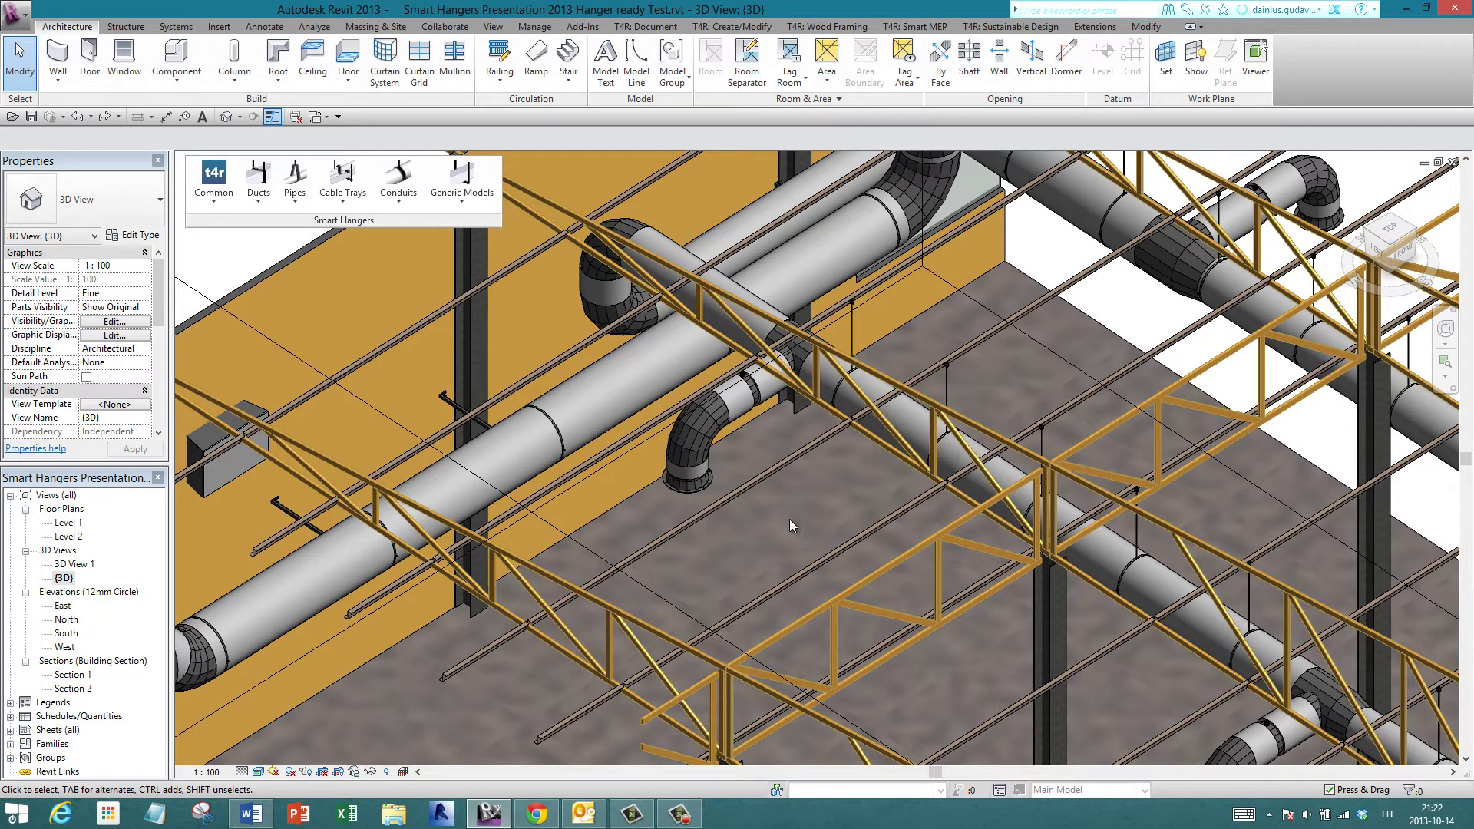
- Select the short 690 mm vertical duct between the elbows near the wall and start inserting vertical duct supports
{"action": "left_click", "coordinate": [583, 291]}
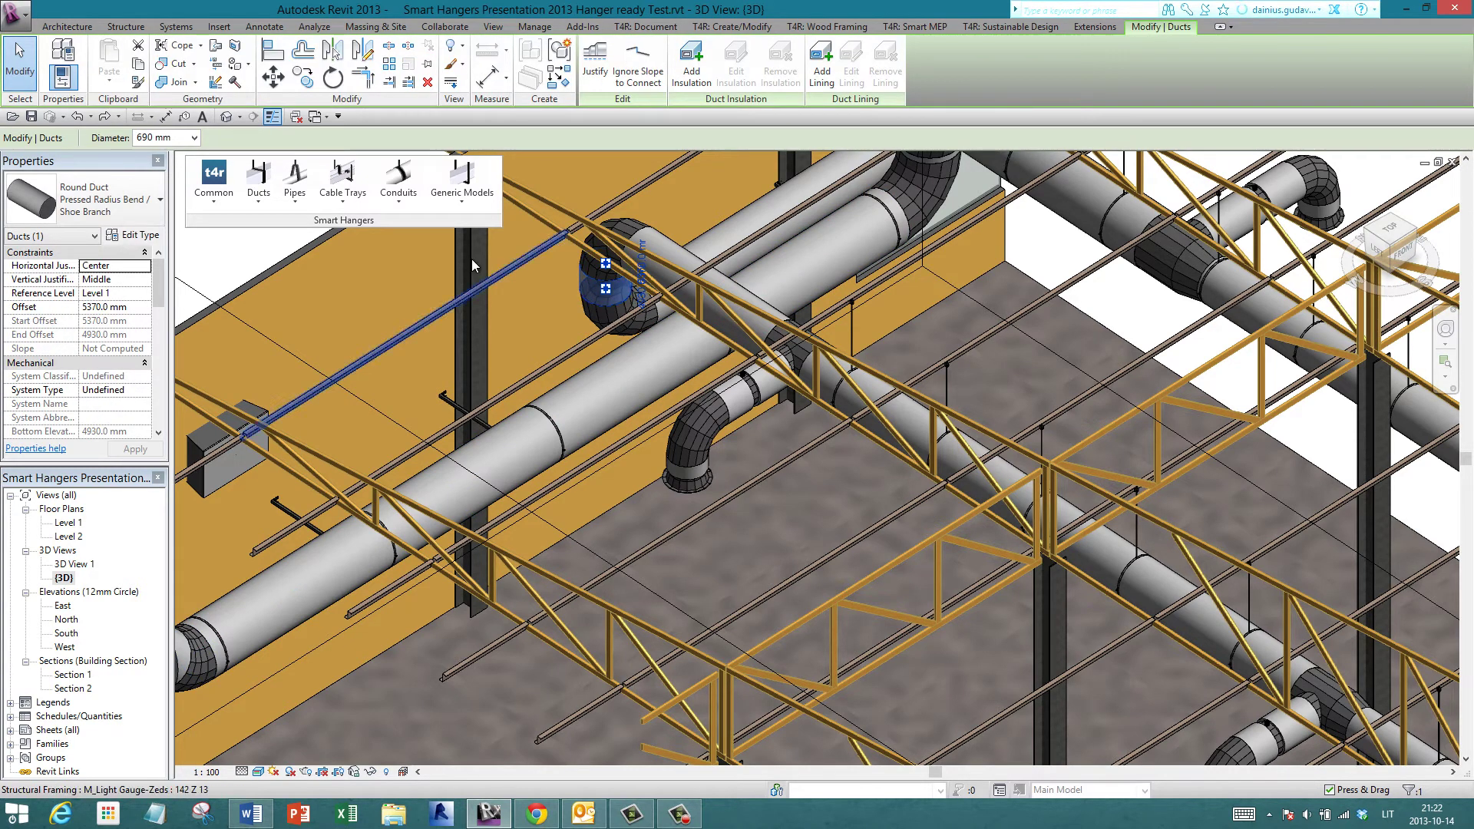
{"action": "left_click", "coordinate": [259, 185]}
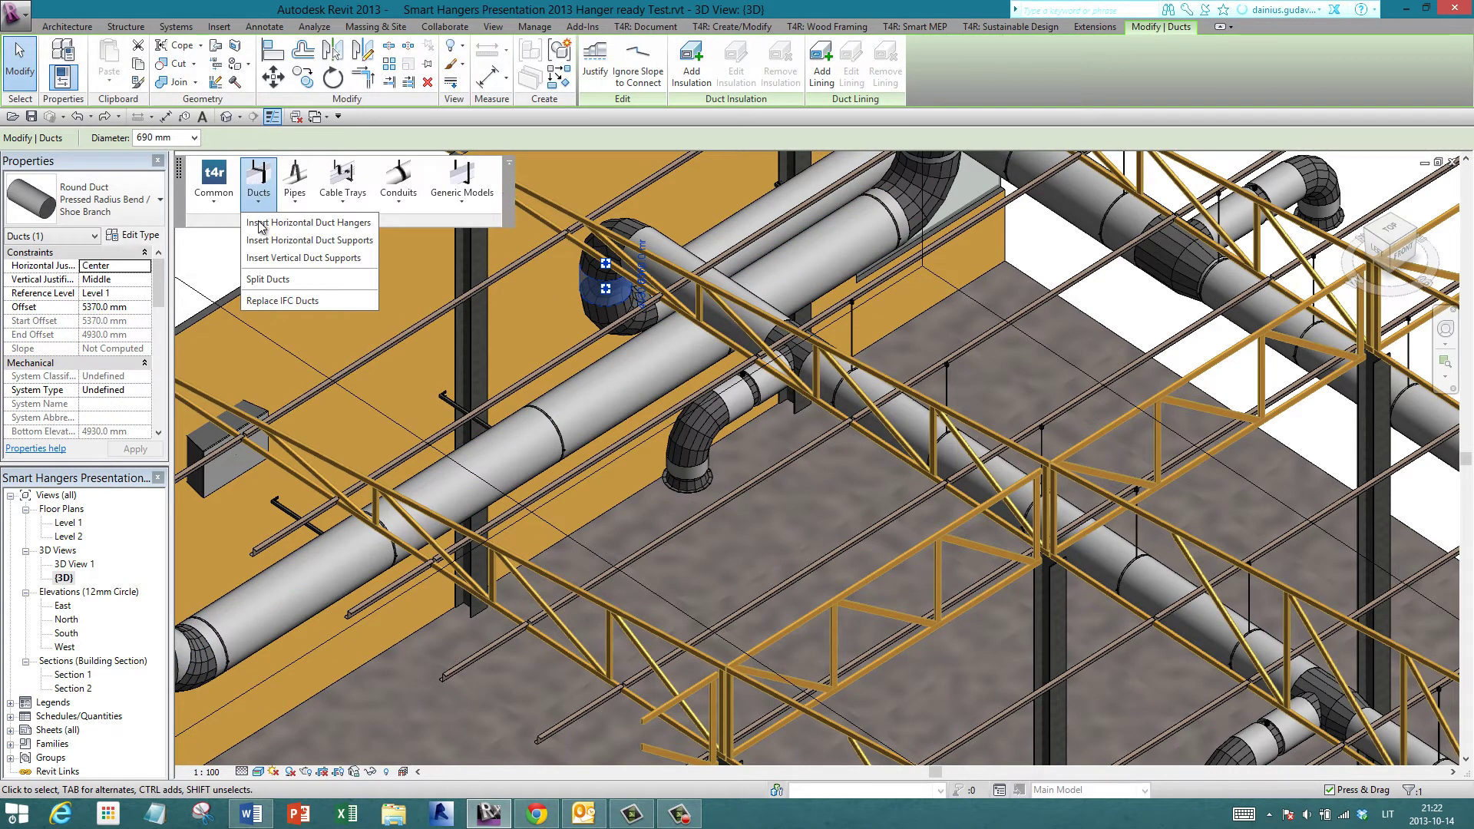
{"action": "left_click", "coordinate": [262, 259]}
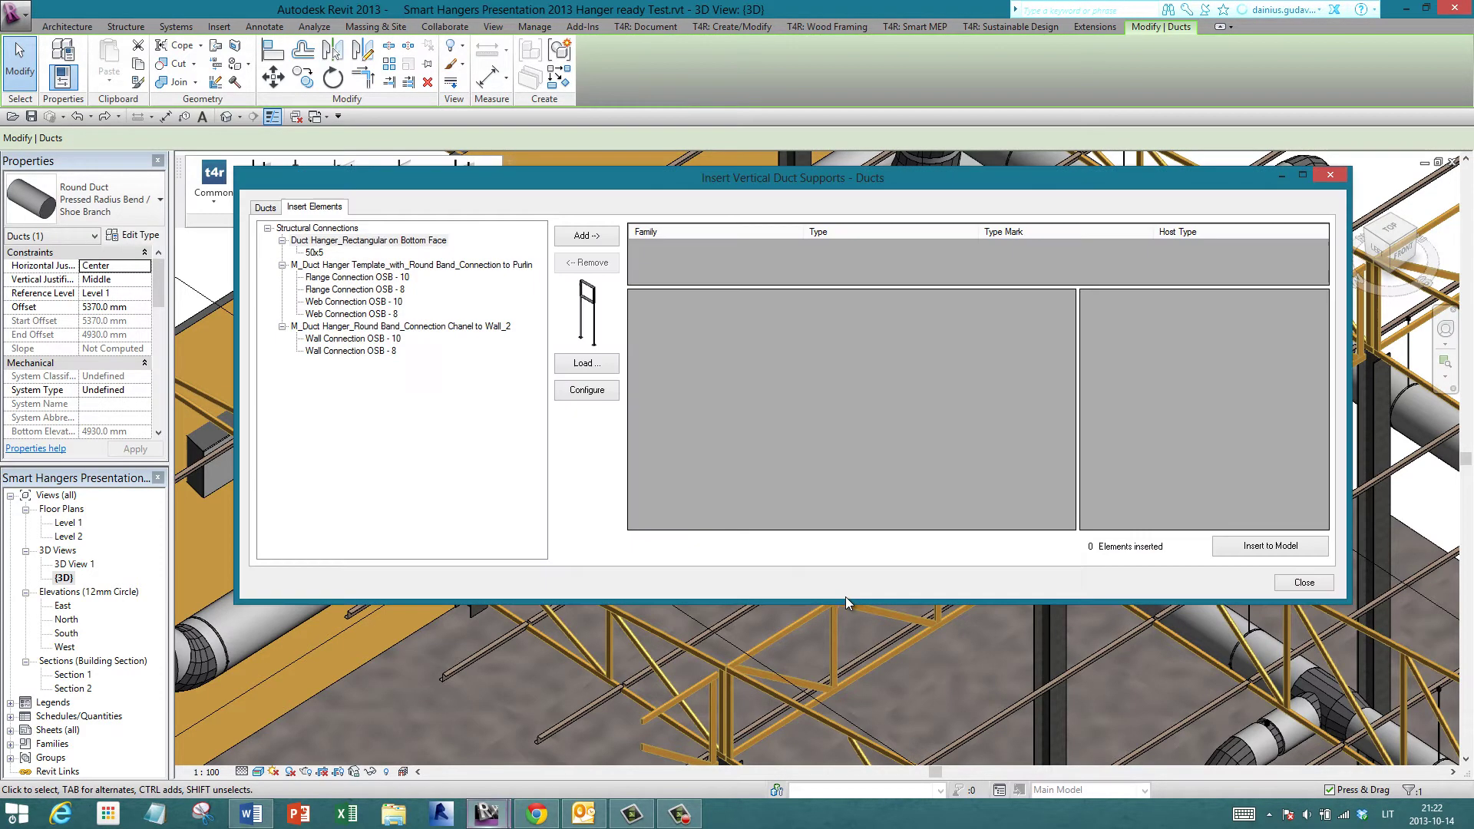
- Add the Wall Connection OSB - 10 support, insert it on the vertical duct with the fixed-number rule, close the dialog and clear the selection
{"action": "left_click", "coordinate": [379, 339]}
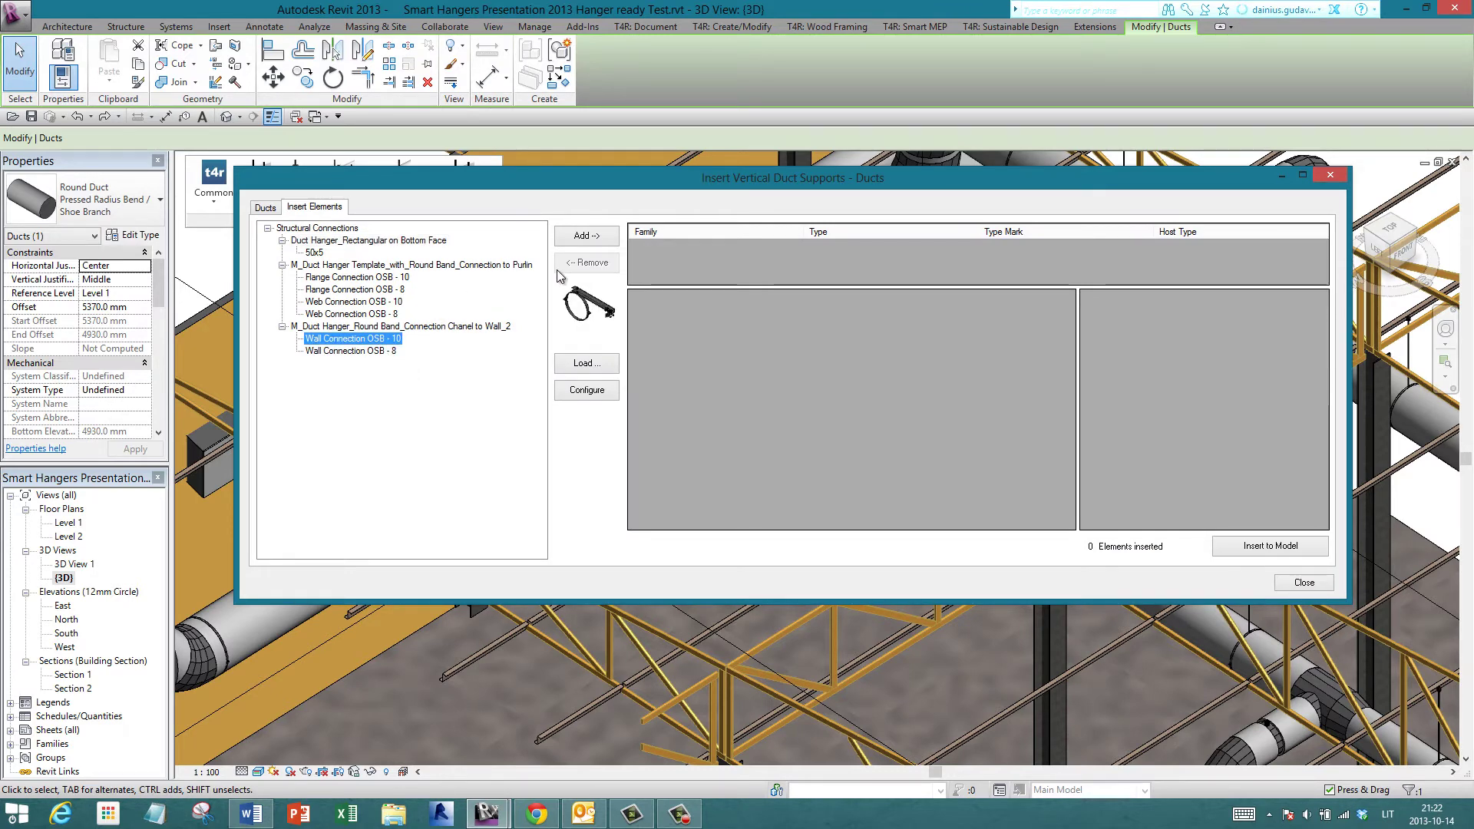
{"action": "left_click", "coordinate": [589, 245]}
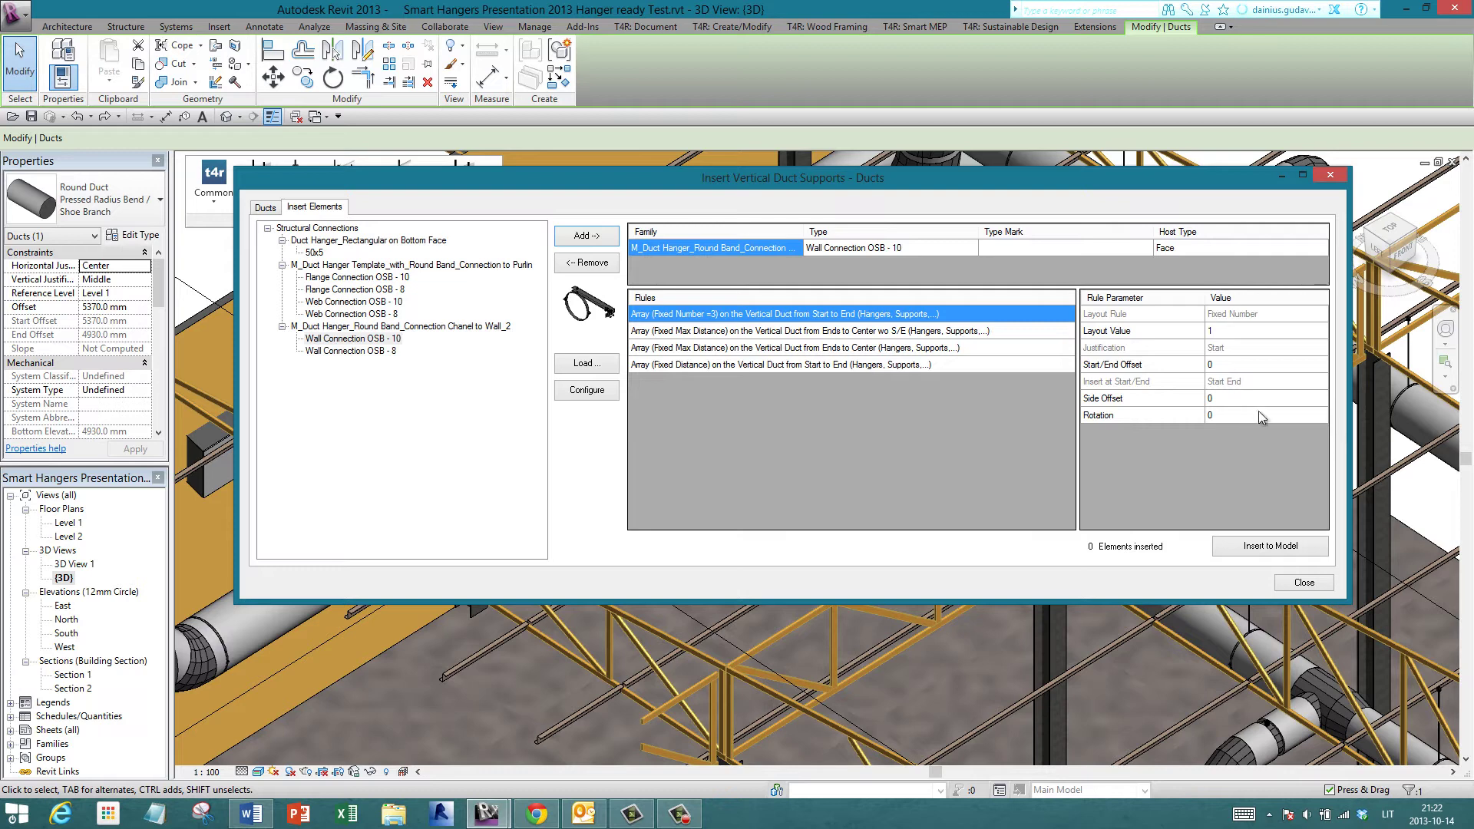
{"action": "left_click", "coordinate": [1262, 550]}
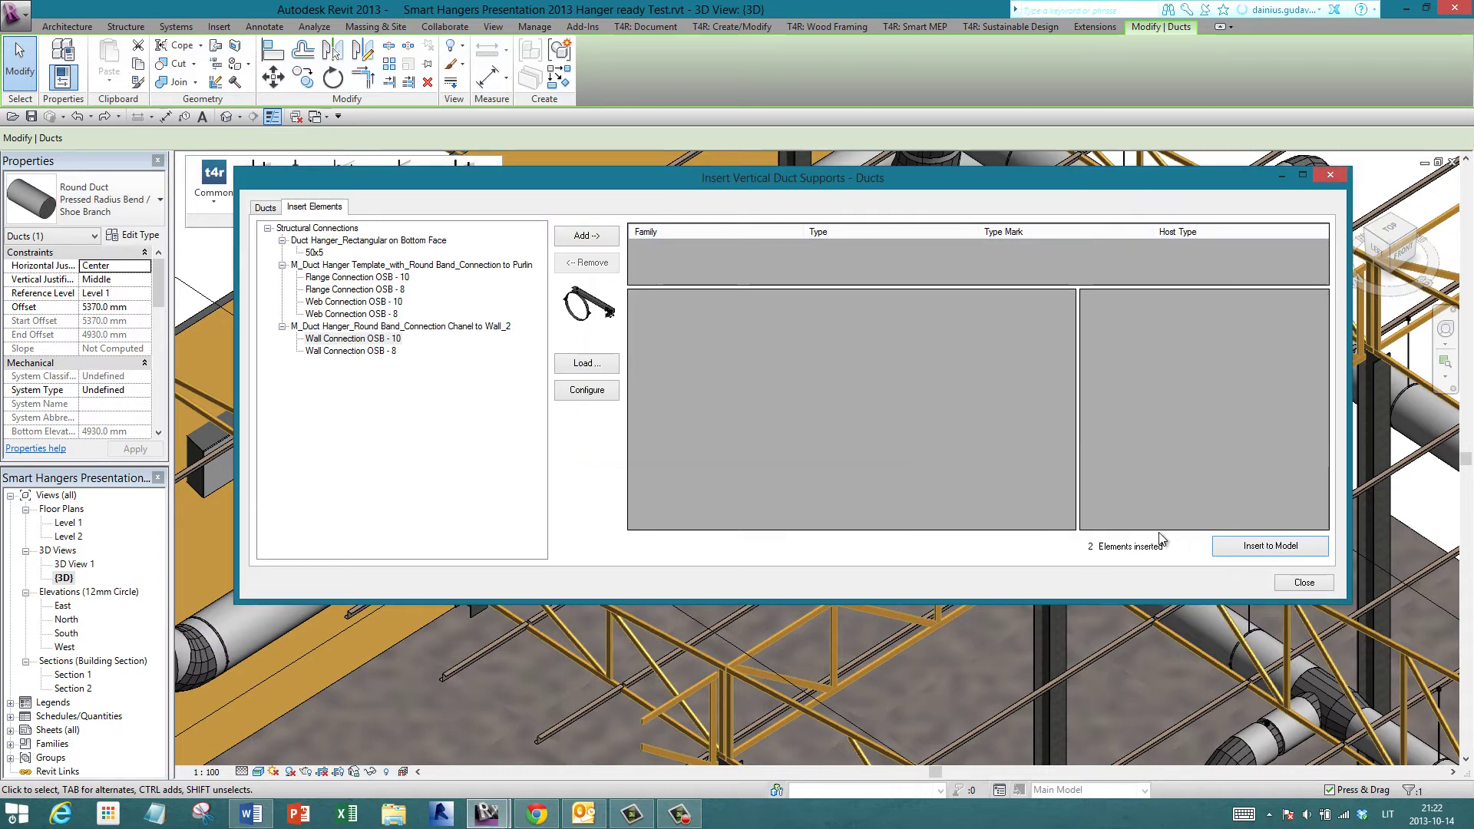
{"action": "left_click", "coordinate": [1305, 584]}
{"action": "left_click", "coordinate": [806, 500]}
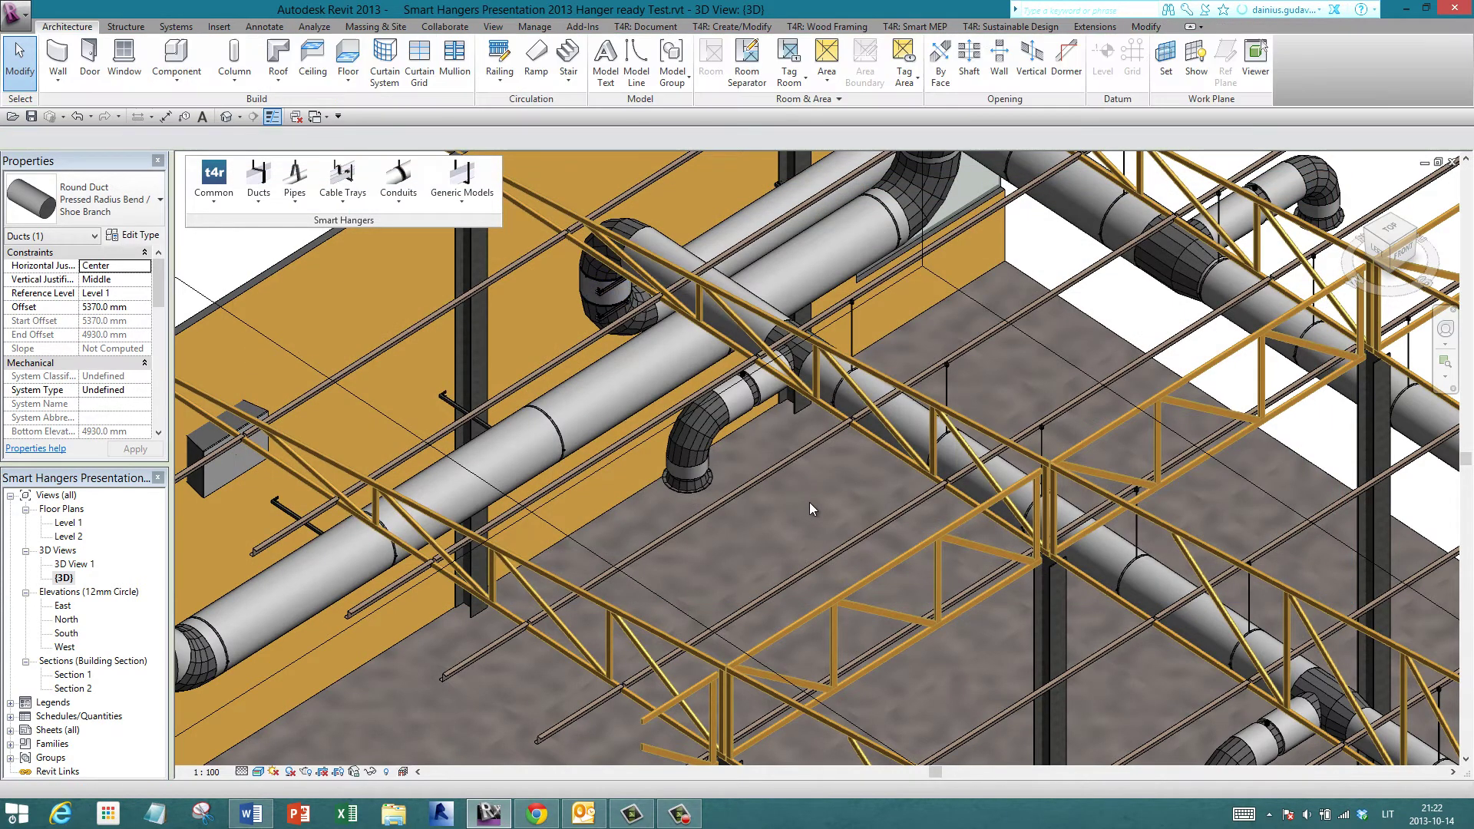
- Examine the position and orientation of the supports on the short vertical duct relative to the wall
{"action": "scroll", "coordinate": [603, 292], "scroll_direction": "up", "scroll_amount": 5}
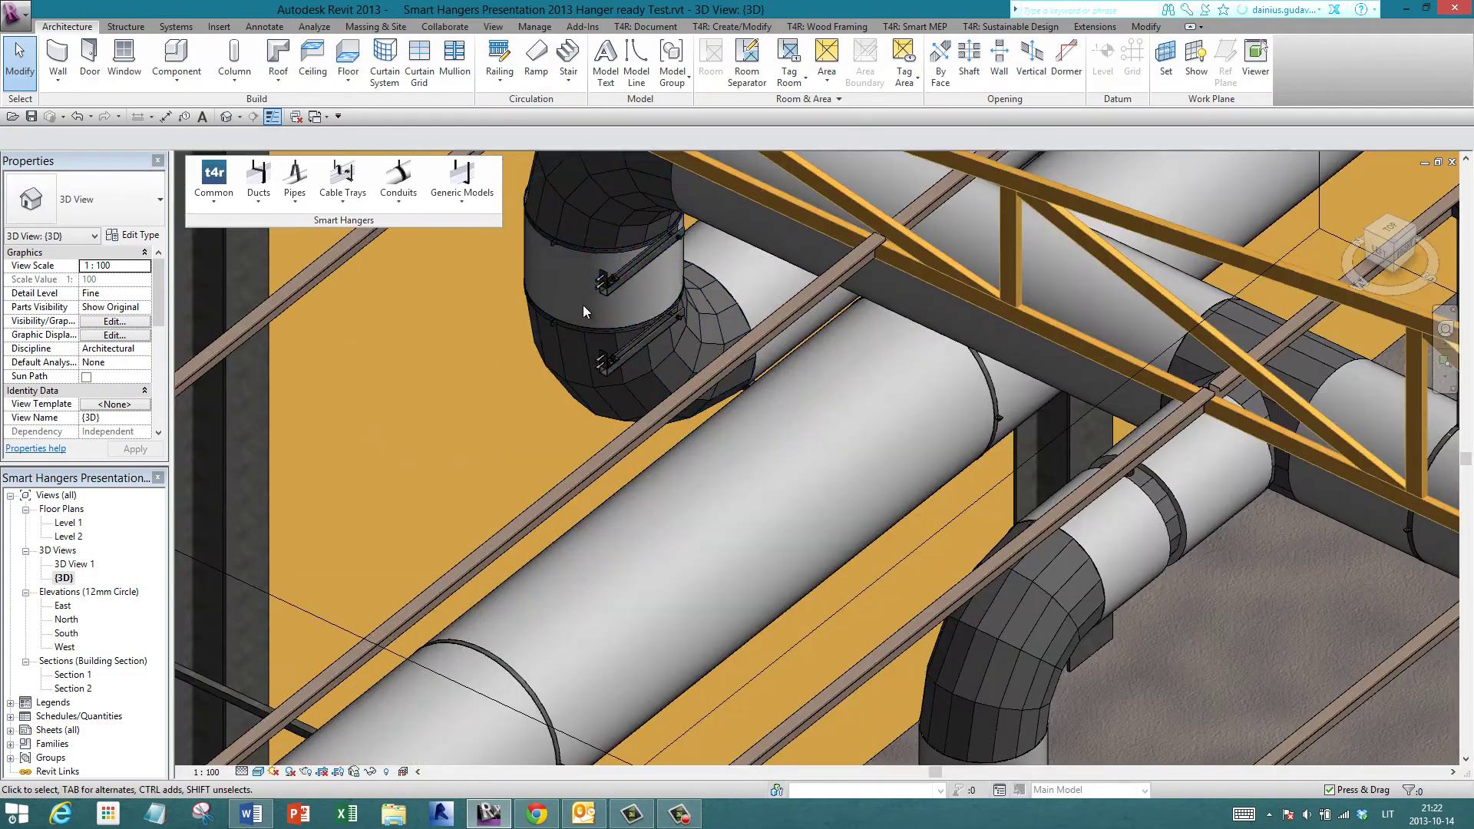
{"action": "middle_click_drag", "start_coordinate": [582, 305], "coordinate": [628, 325], "text": "shift"}
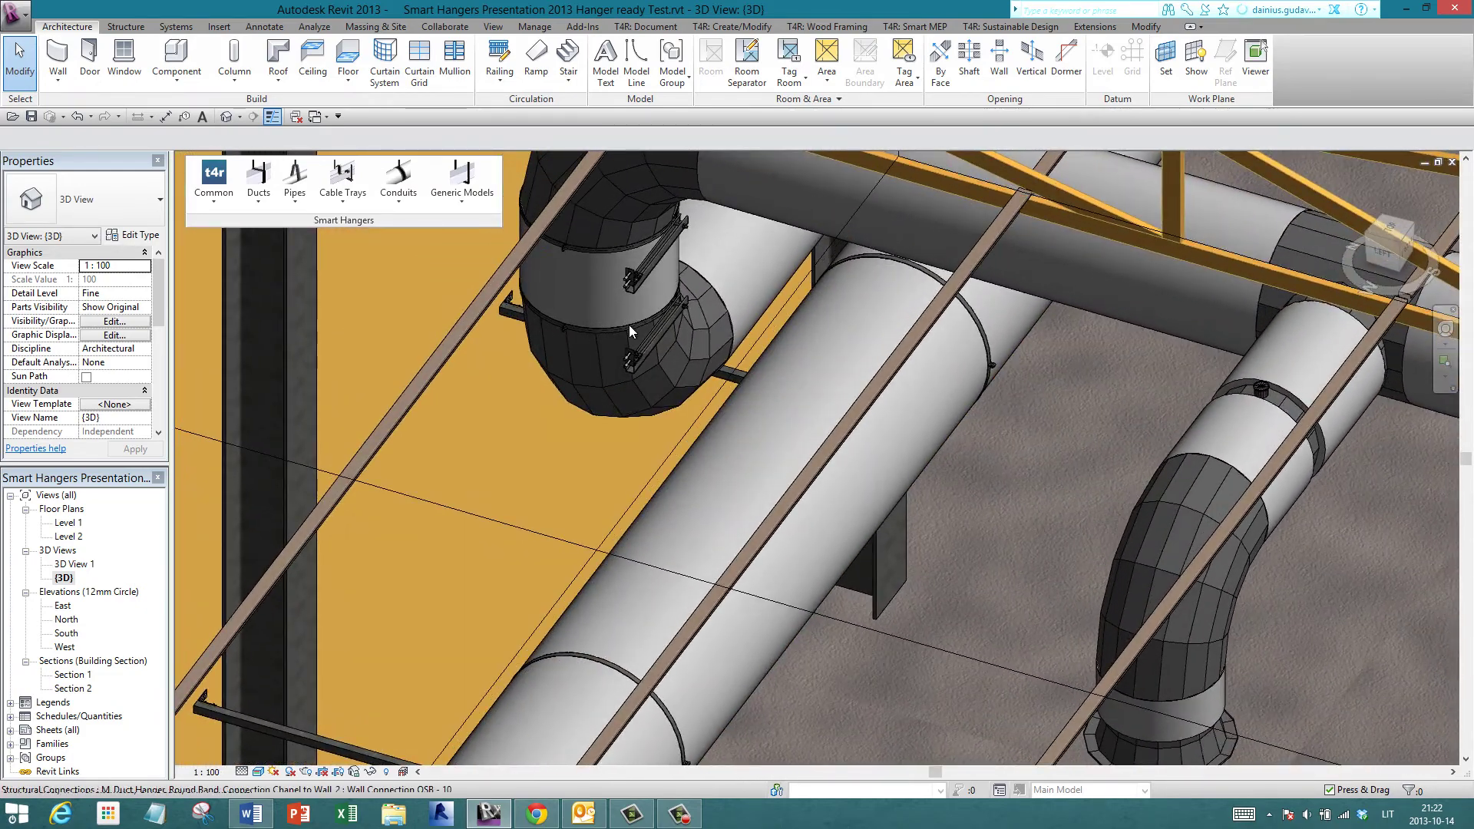
{"action": "scroll", "coordinate": [626, 330], "scroll_direction": "down", "scroll_amount": 4}
{"action": "scroll", "coordinate": [699, 415], "scroll_direction": "up", "scroll_amount": 2}
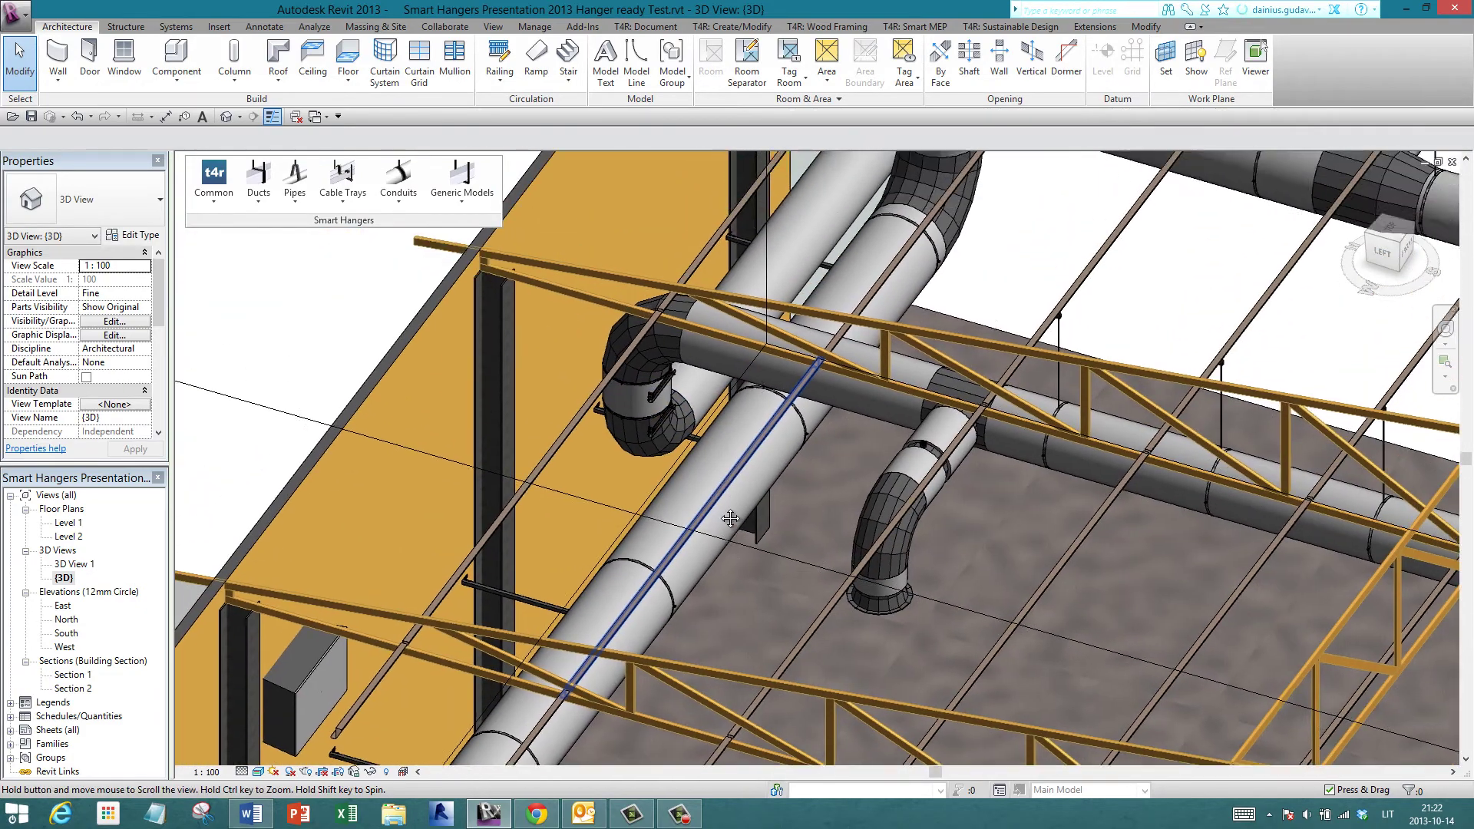
{"action": "key", "text": "Escape"}
{"action": "scroll", "coordinate": [531, 195], "scroll_direction": "up", "scroll_amount": 1}
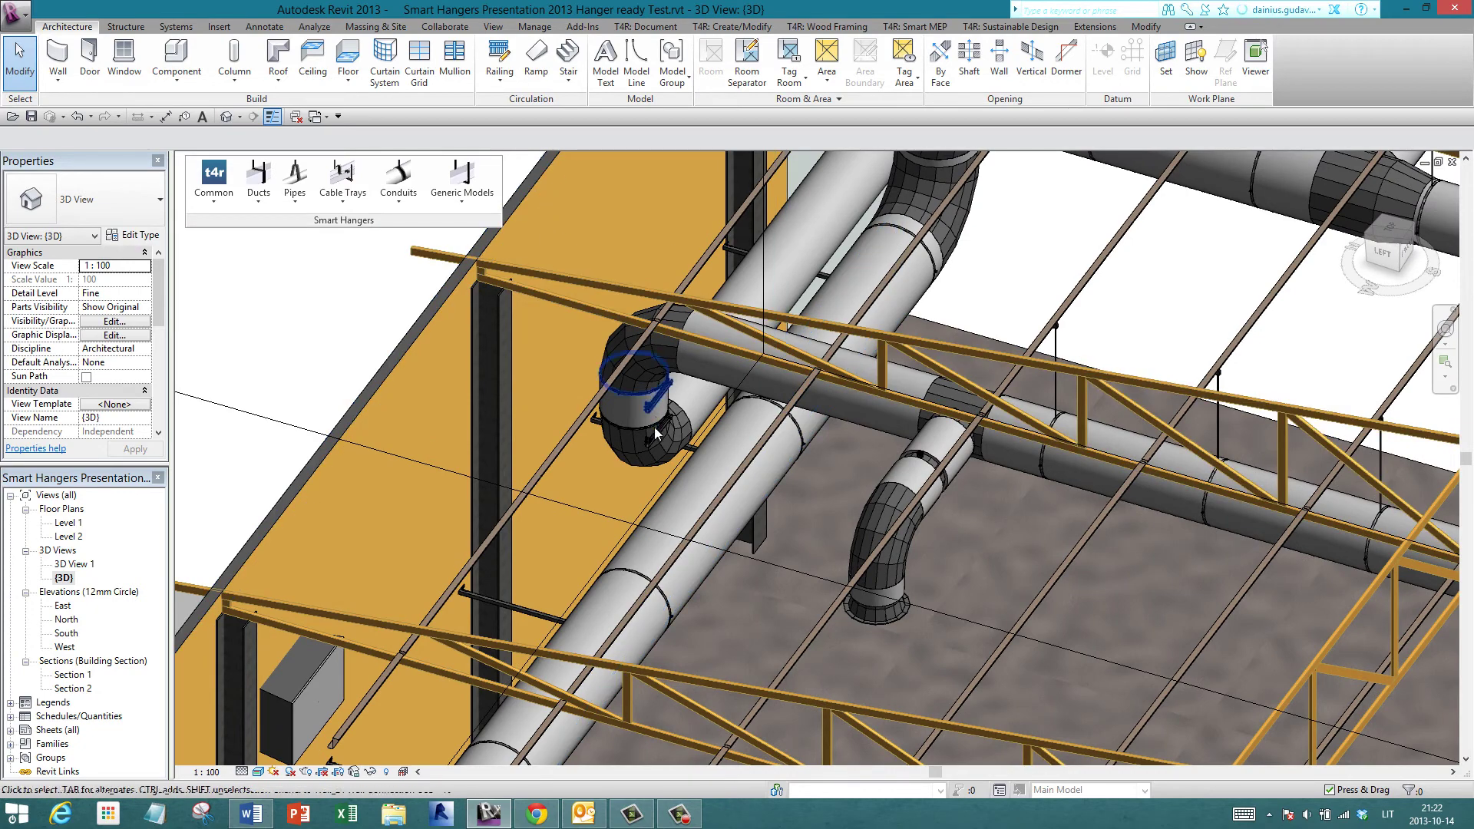
{"action": "scroll", "coordinate": [660, 437], "scroll_direction": "up", "scroll_amount": 4}
{"action": "scroll", "coordinate": [652, 367], "scroll_direction": "up", "scroll_amount": 2}
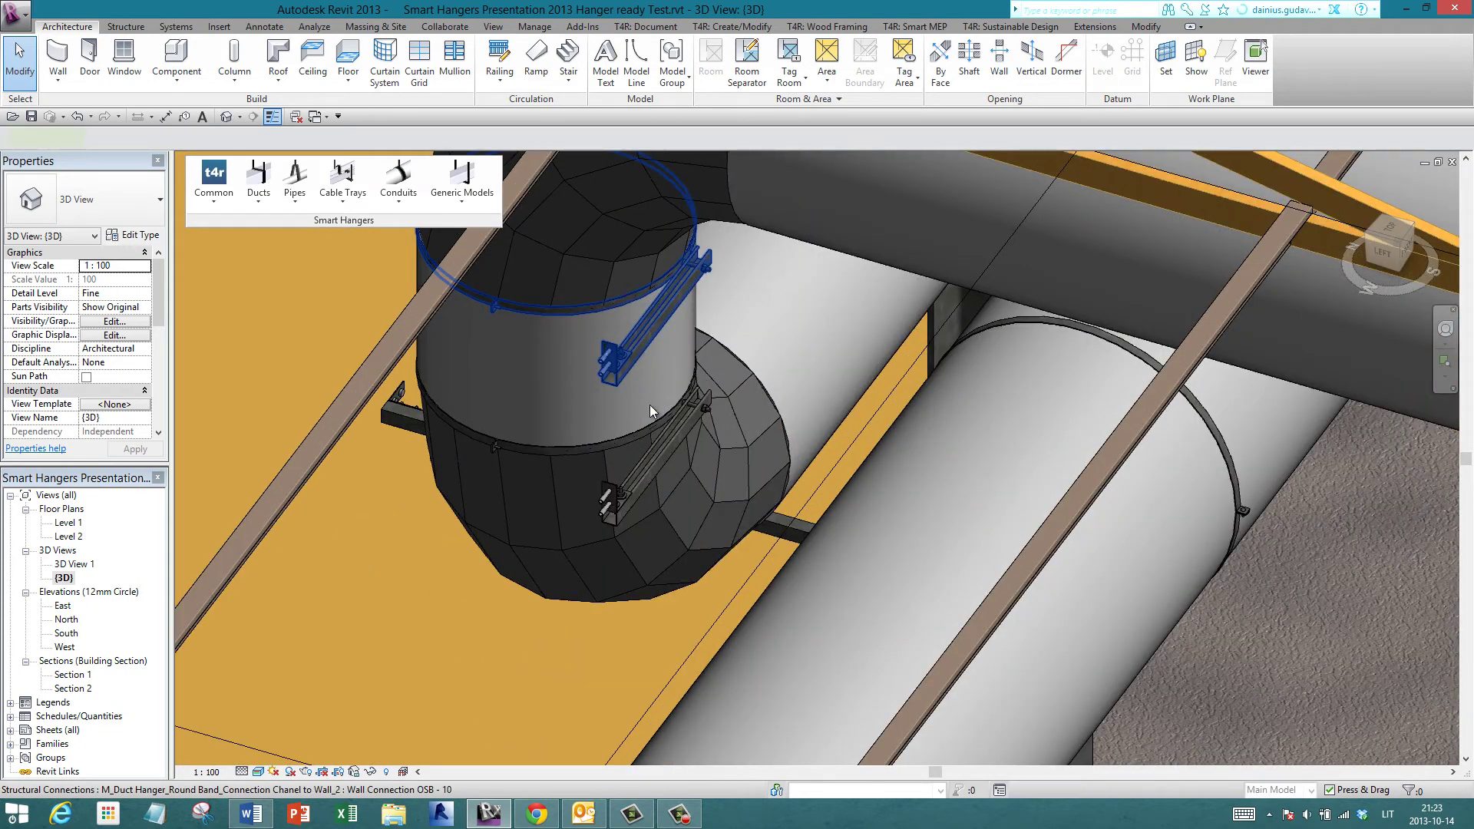
- Select both supports on the short vertical duct and attach them to the OSB wall with Attach Hangers/Supports to Wall
{"action": "left_click", "coordinate": [641, 346]}
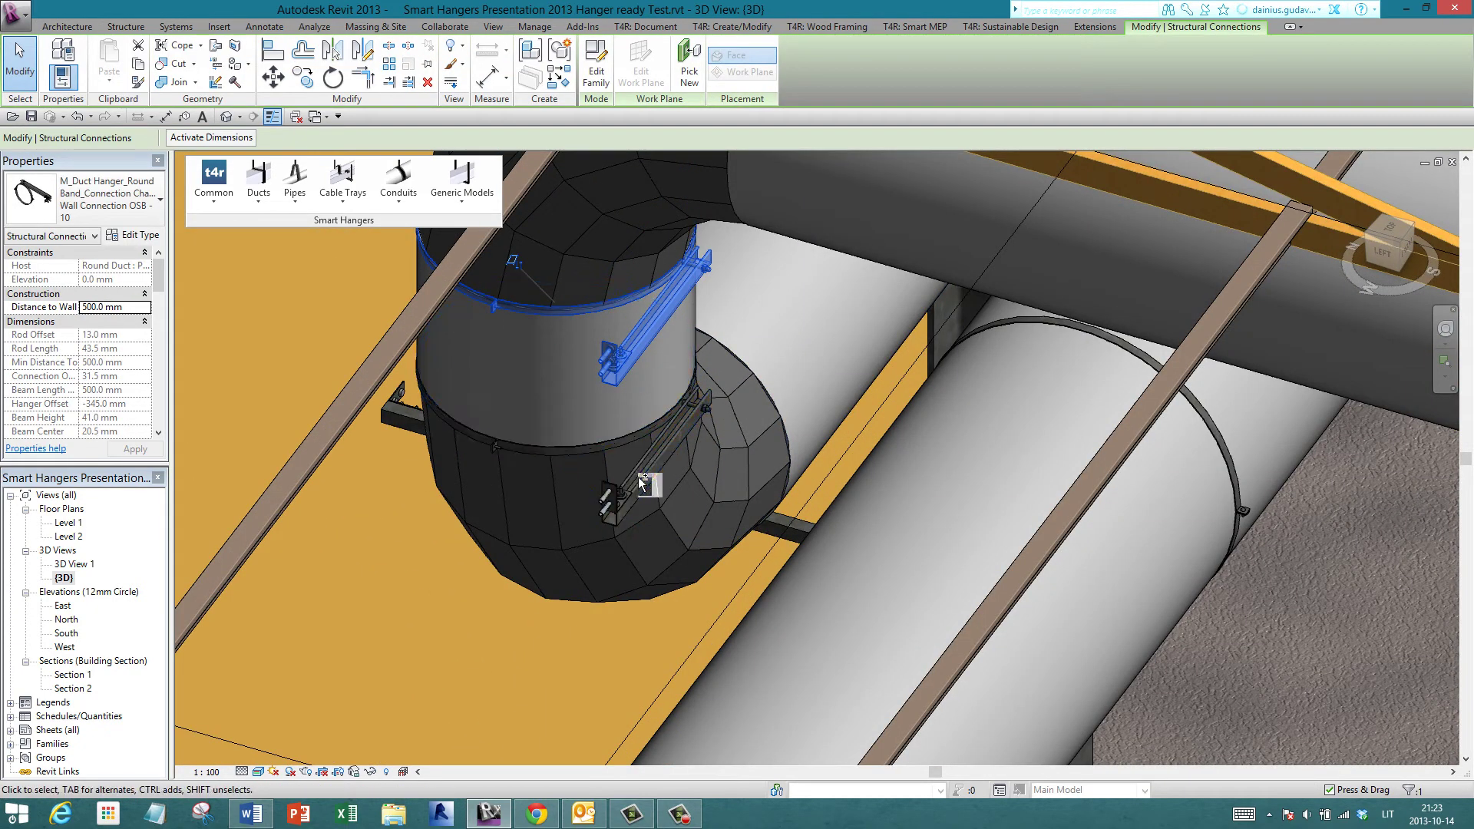
{"action": "key", "text": "Escape"}
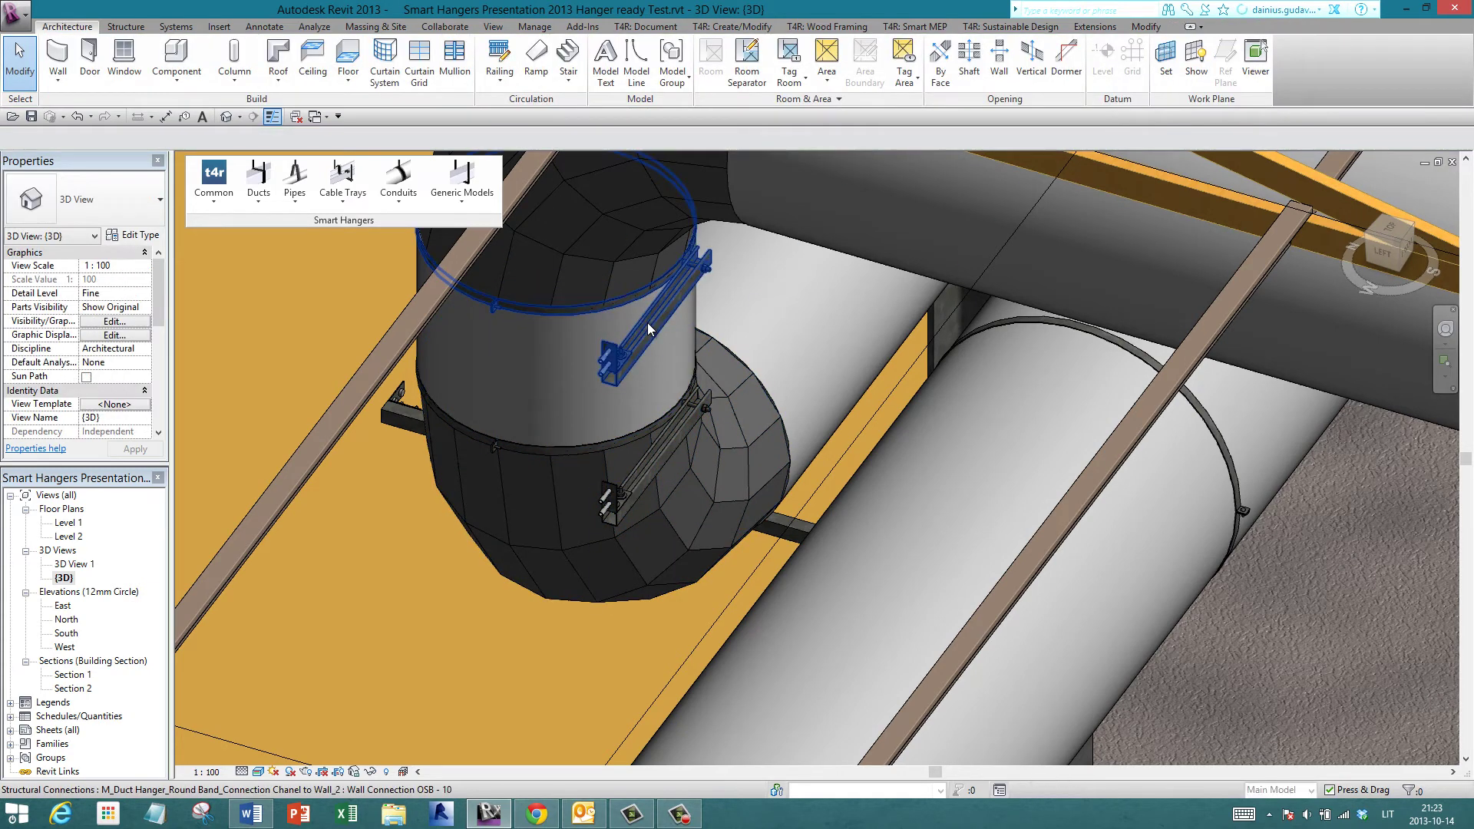
{"action": "left_click", "coordinate": [647, 322]}
{"action": "left_click", "coordinate": [657, 453], "text": "ctrl"}
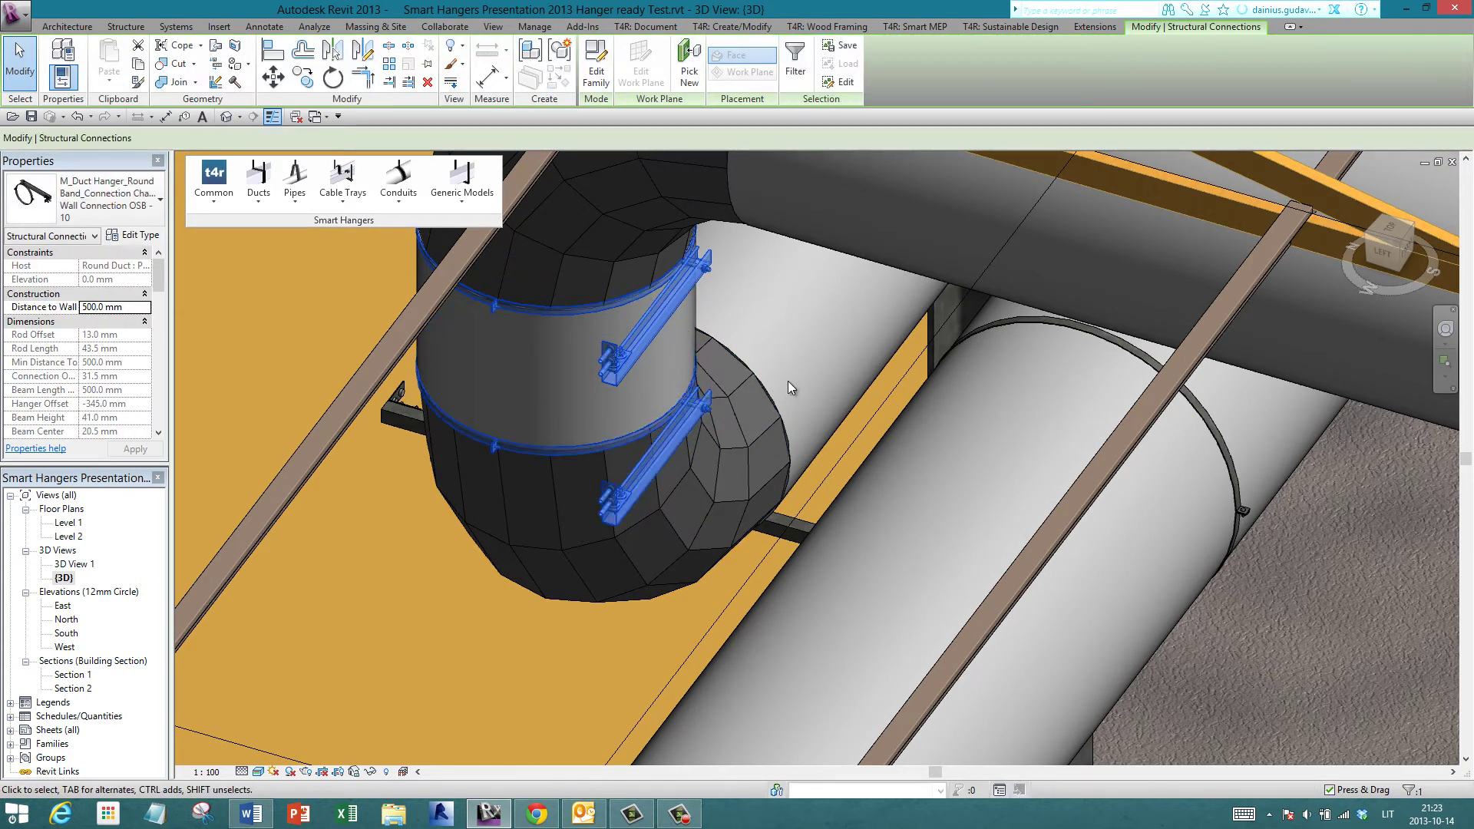
{"action": "scroll", "coordinate": [786, 381], "scroll_direction": "down", "scroll_amount": 4}
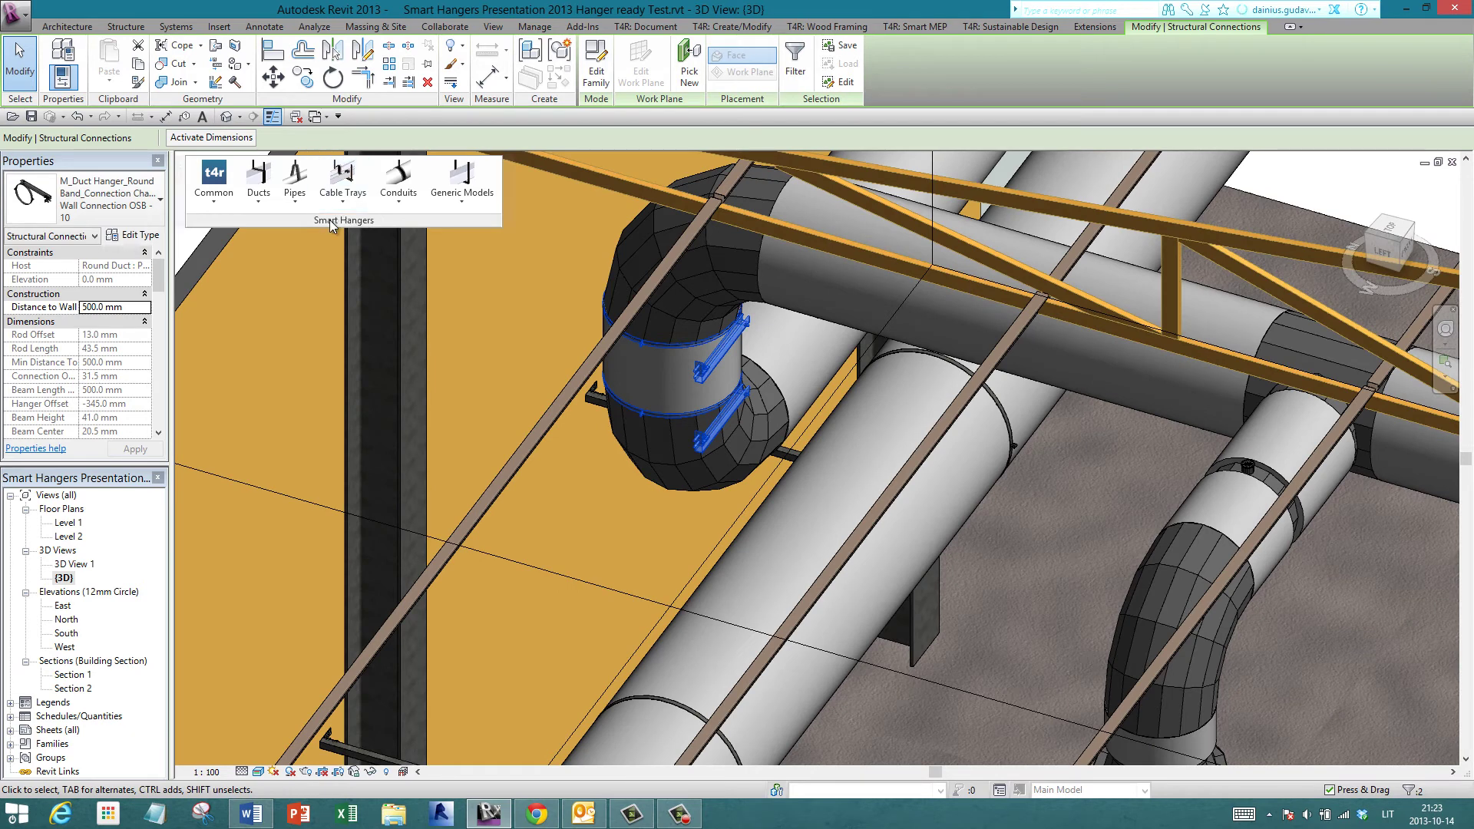
{"action": "left_click", "coordinate": [221, 188]}
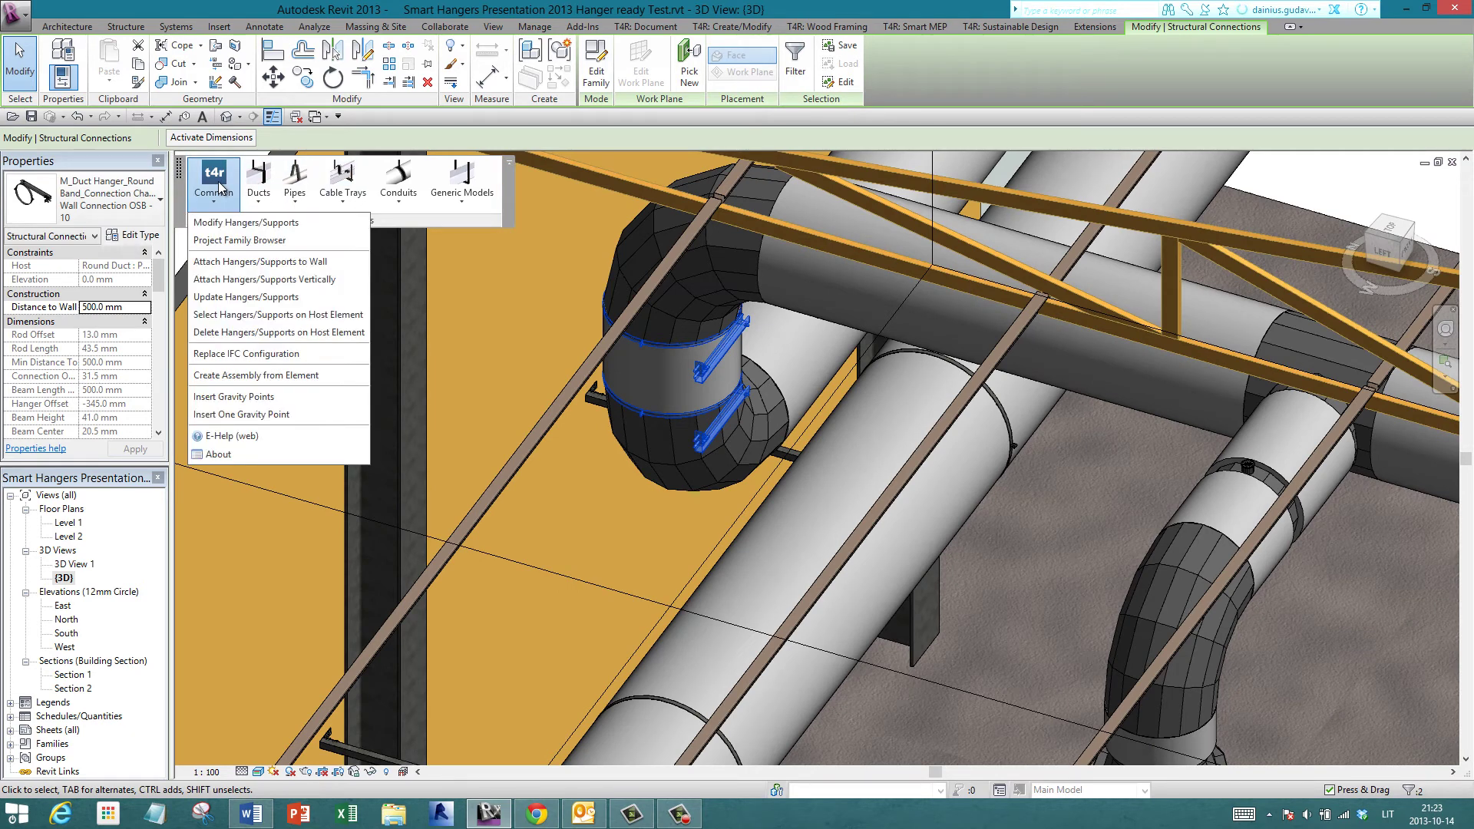
{"action": "left_click", "coordinate": [222, 262]}
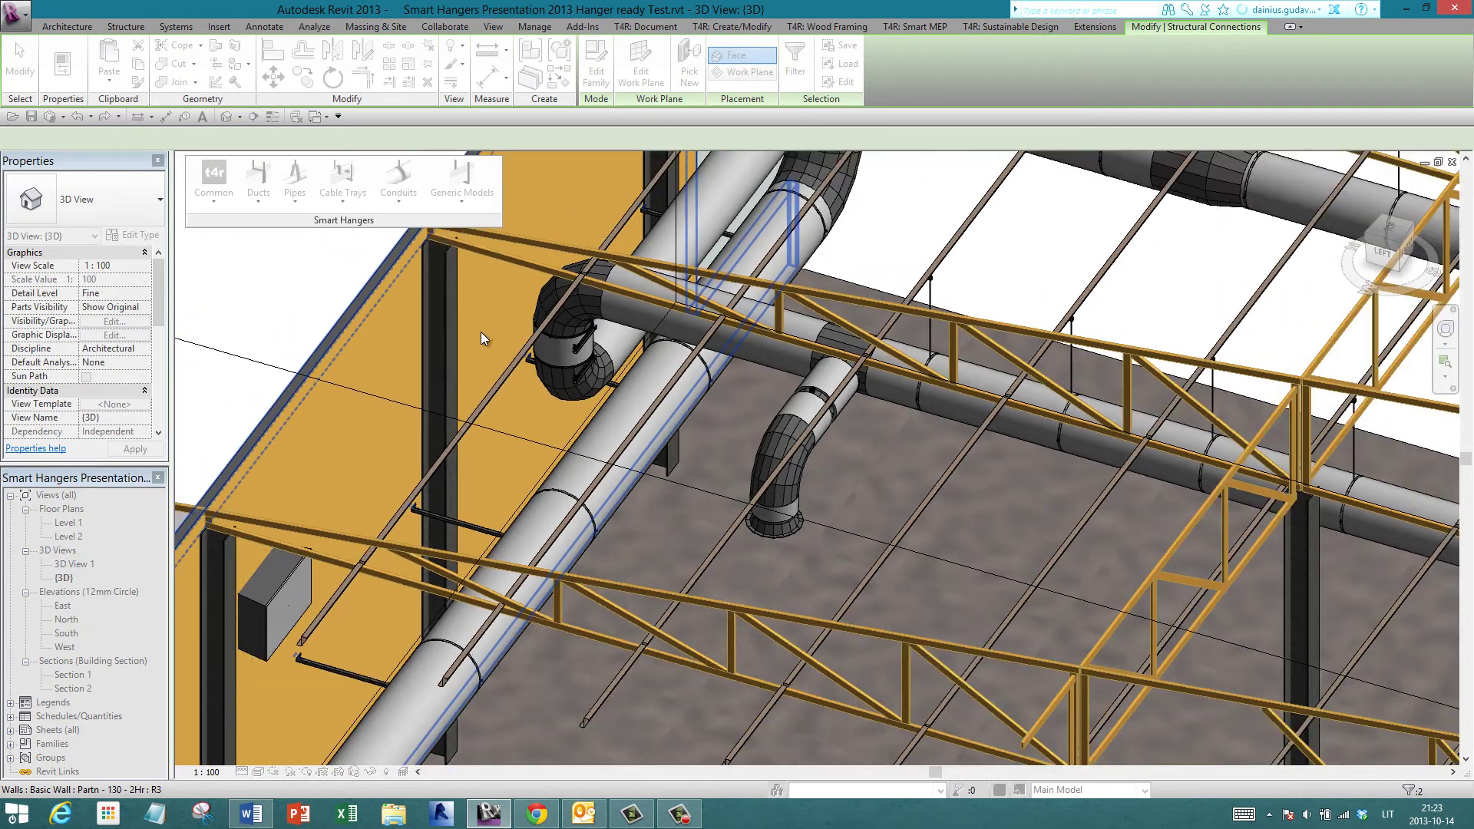
{"action": "scroll", "coordinate": [481, 331], "scroll_direction": "down", "scroll_amount": 1}
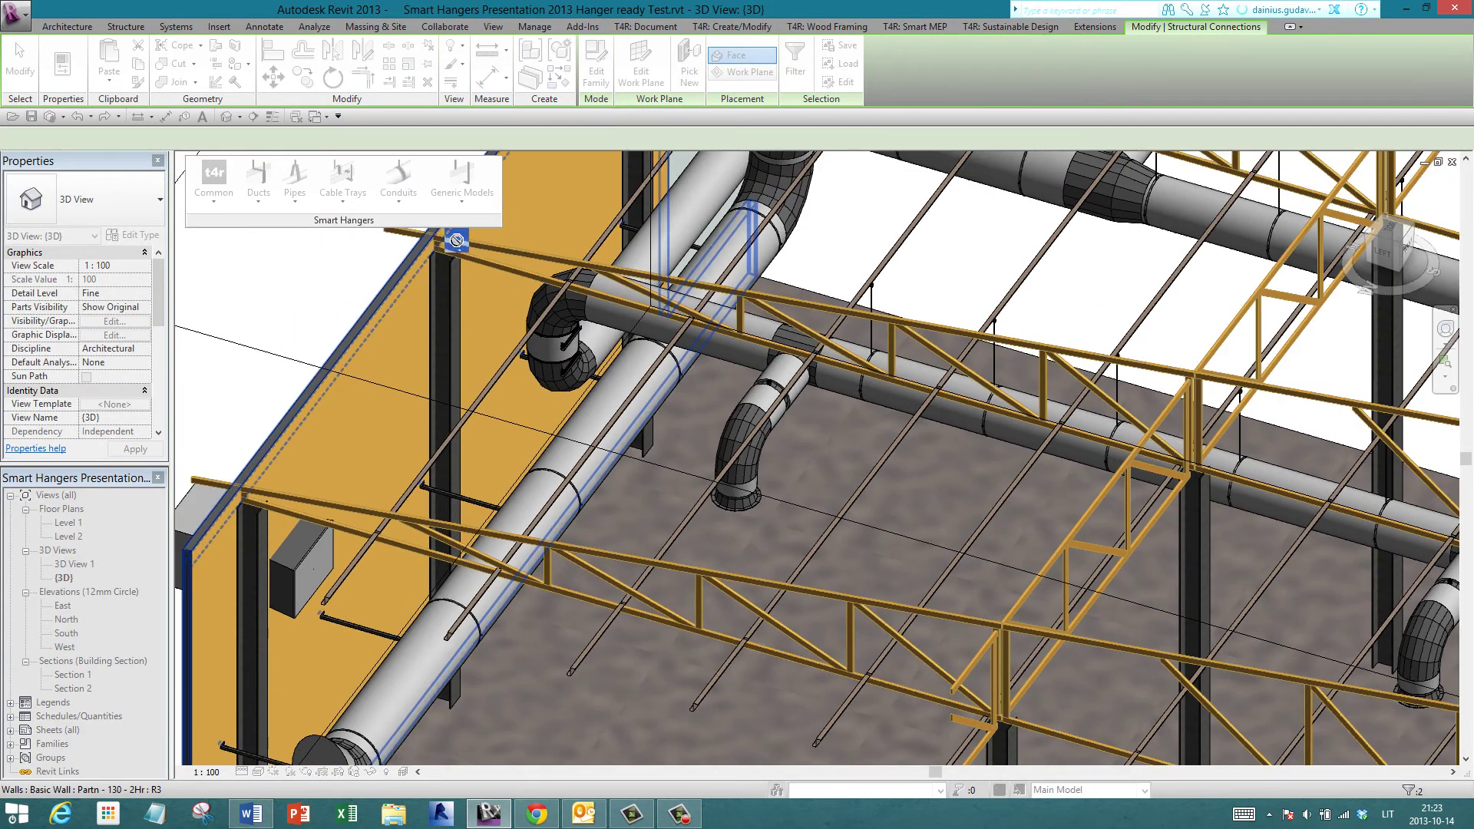
{"action": "left_click", "coordinate": [390, 286]}
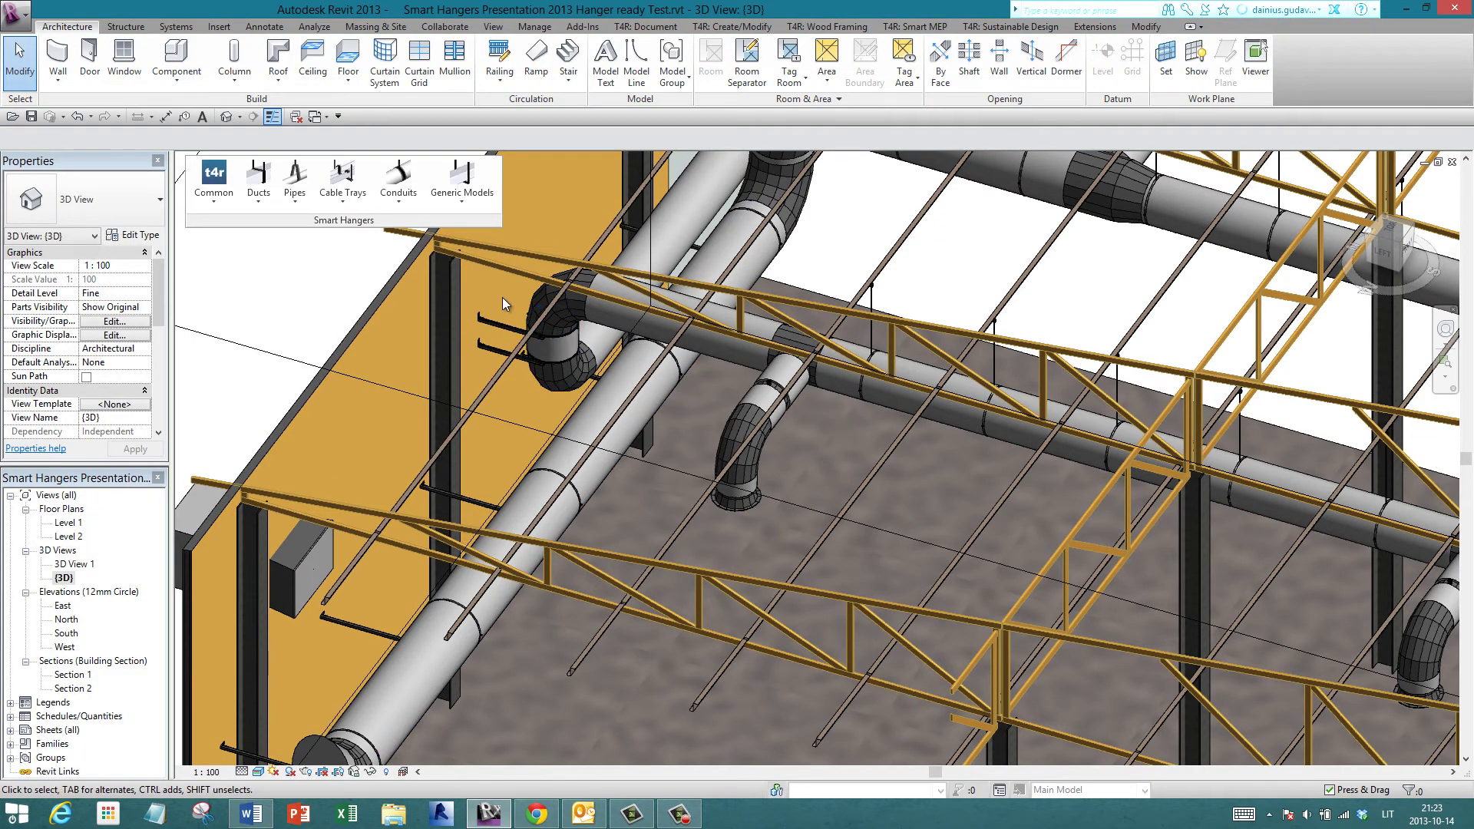
- Examine how the two vertical duct supports reach and connect to the wall, up close and within the surrounding duct layout
{"action": "scroll", "coordinate": [502, 297], "scroll_direction": "up", "scroll_amount": 3}
{"action": "scroll", "coordinate": [505, 296], "scroll_direction": "up", "scroll_amount": 3}
{"action": "left_click", "coordinate": [493, 411]}
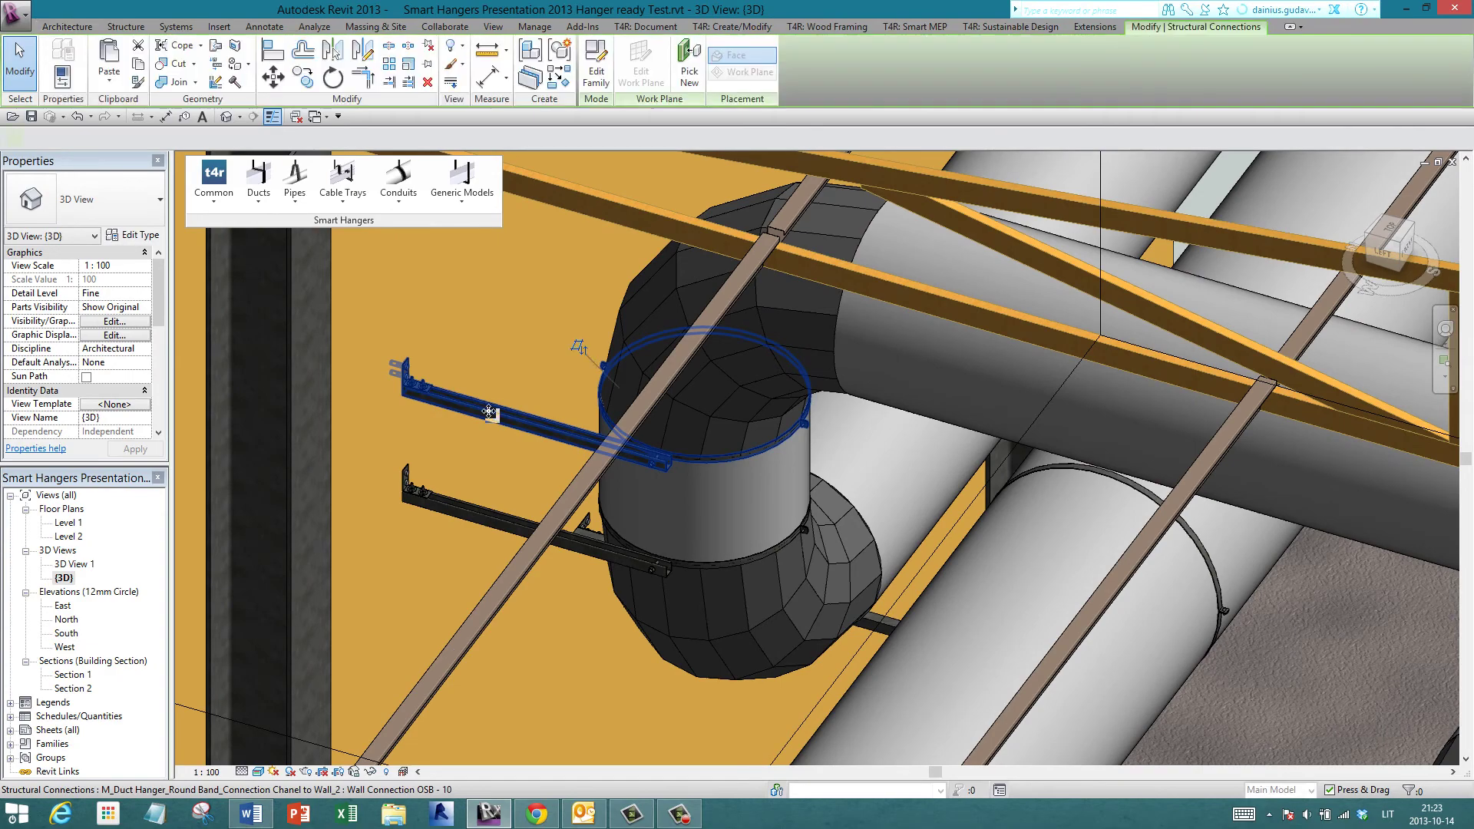
{"action": "middle_click_drag", "start_coordinate": [505, 419], "coordinate": [424, 427], "text": "shift"}
{"action": "left_click", "coordinate": [458, 411]}
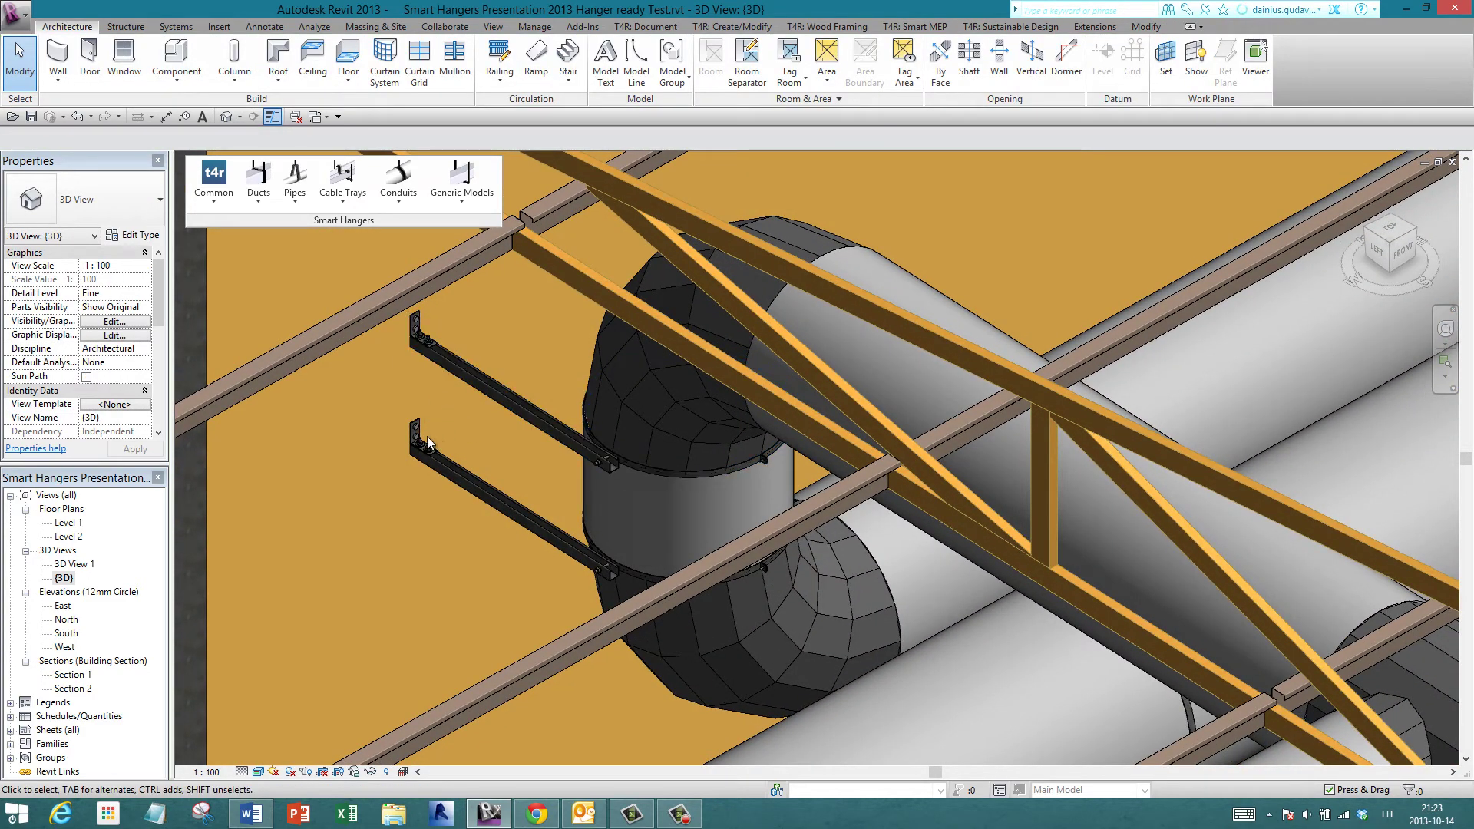
{"action": "scroll", "coordinate": [429, 439], "scroll_direction": "down", "scroll_amount": 3}
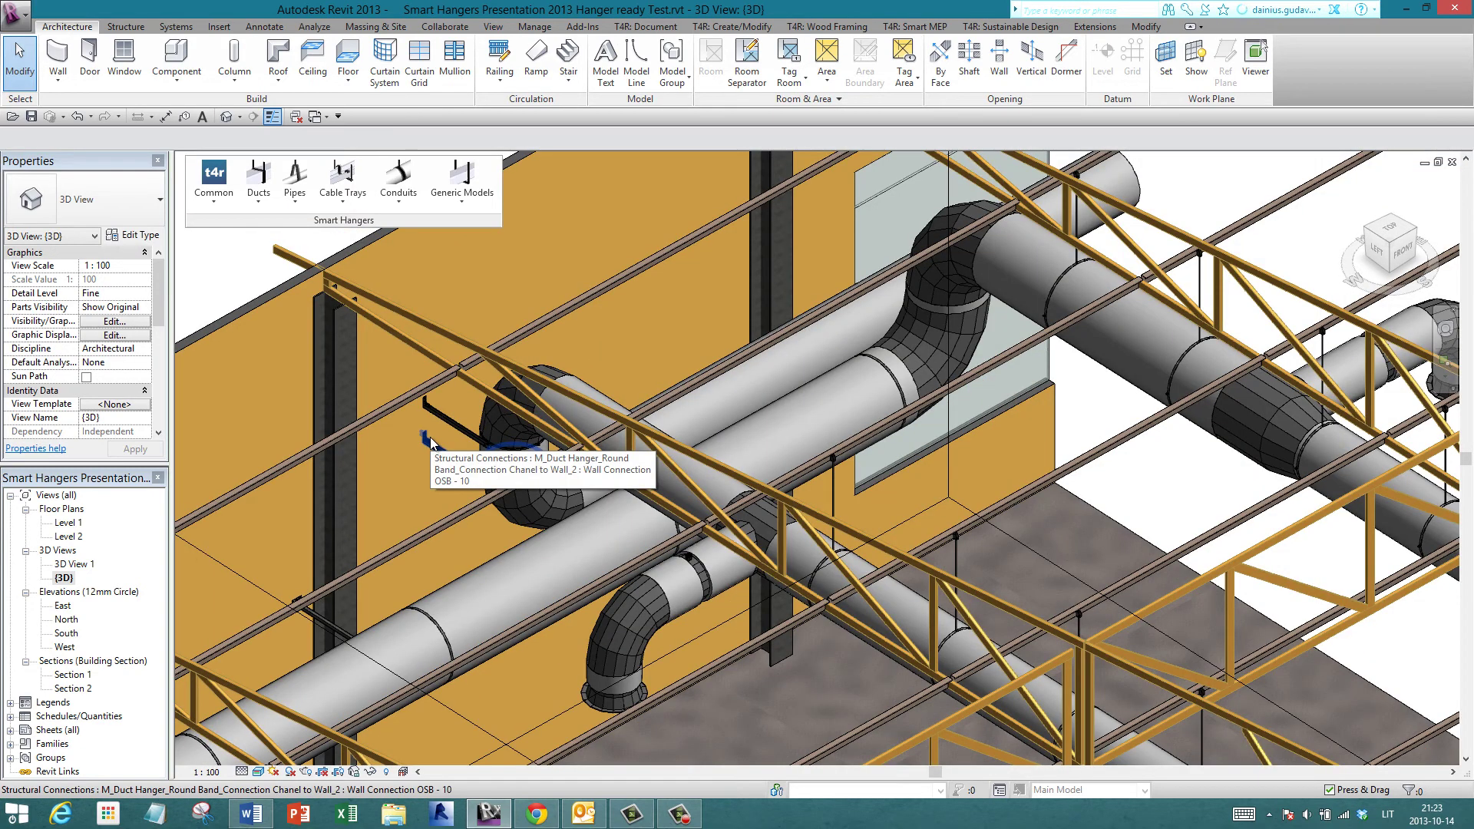